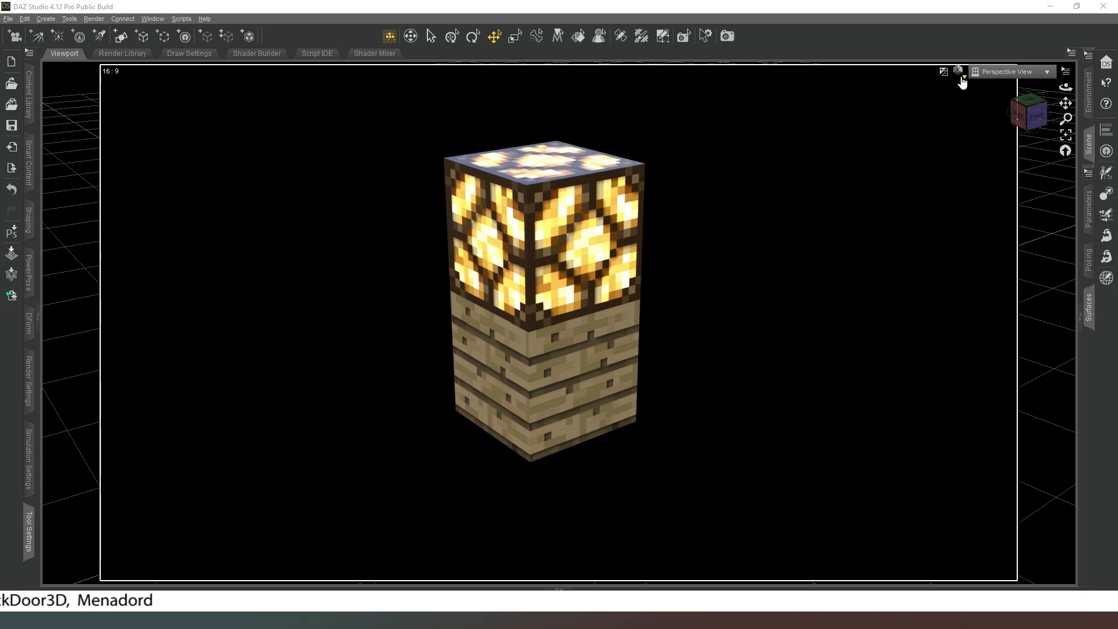
Switch the viewport's draw style to Texture Shaded.
{"action": "left_click", "coordinate": [960, 78]}
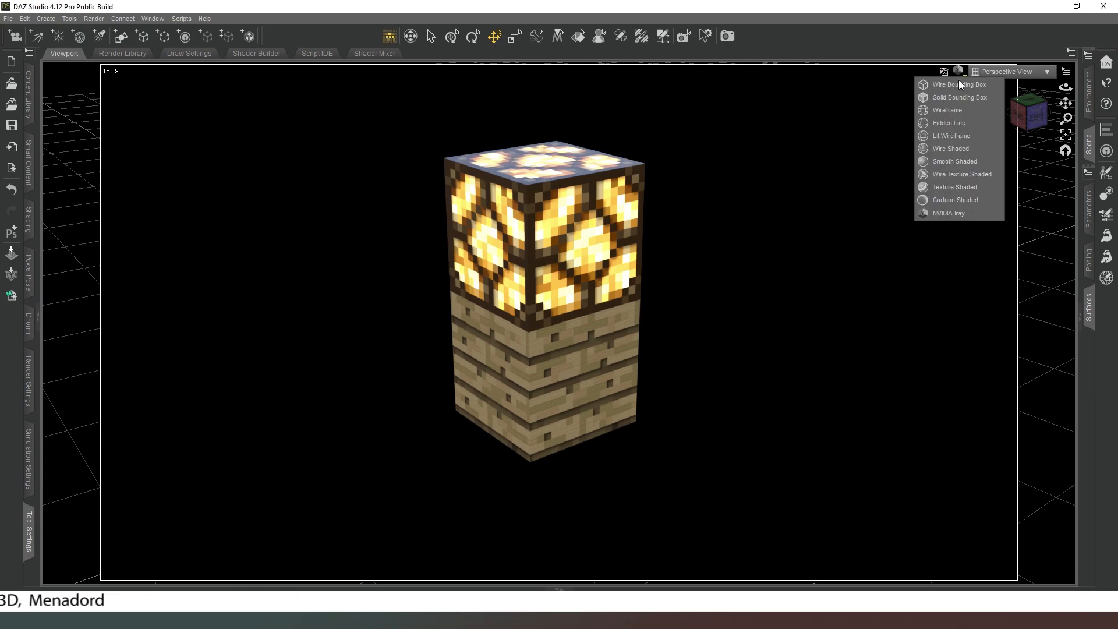
{"action": "left_click", "coordinate": [958, 188]}
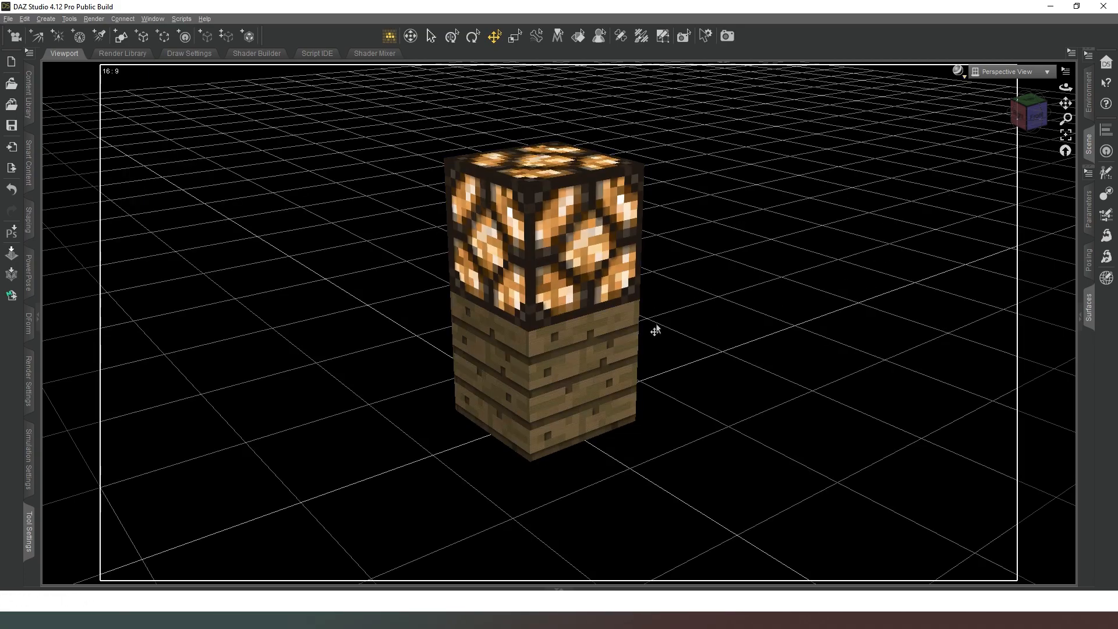
Pull the plank block out from under the lamp block, and move the lamp block aside.
{"action": "left_click", "coordinate": [568, 390]}
{"action": "left_click_drag", "start_coordinate": [576, 410], "coordinate": [439, 464]}
{"action": "left_click", "coordinate": [557, 300]}
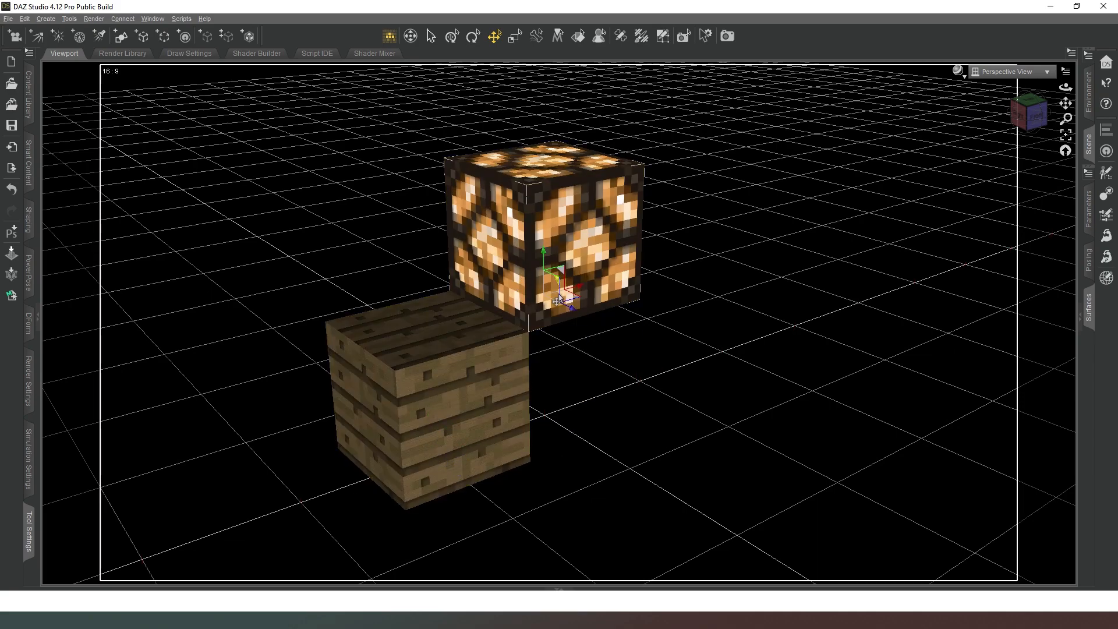
{"action": "left_click_drag", "start_coordinate": [464, 326], "coordinate": [128, 417]}
Delete both the plank block and the lamp block from the scene.
{"action": "left_click", "coordinate": [463, 373]}
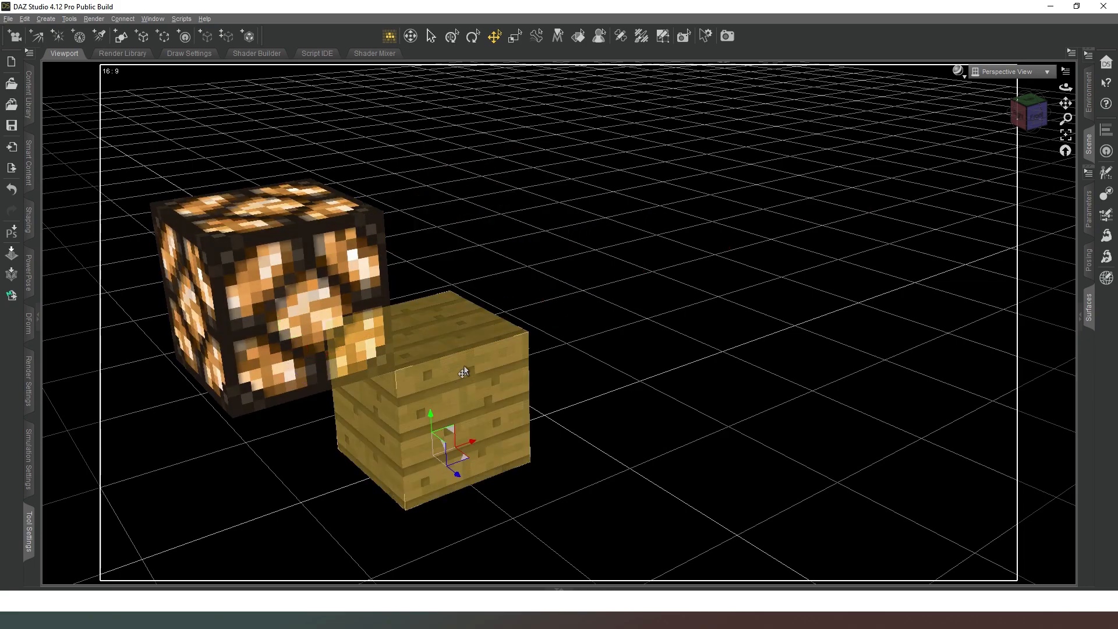
{"action": "key", "text": "Delete"}
{"action": "left_click", "coordinate": [324, 292]}
{"action": "key", "text": "Delete"}
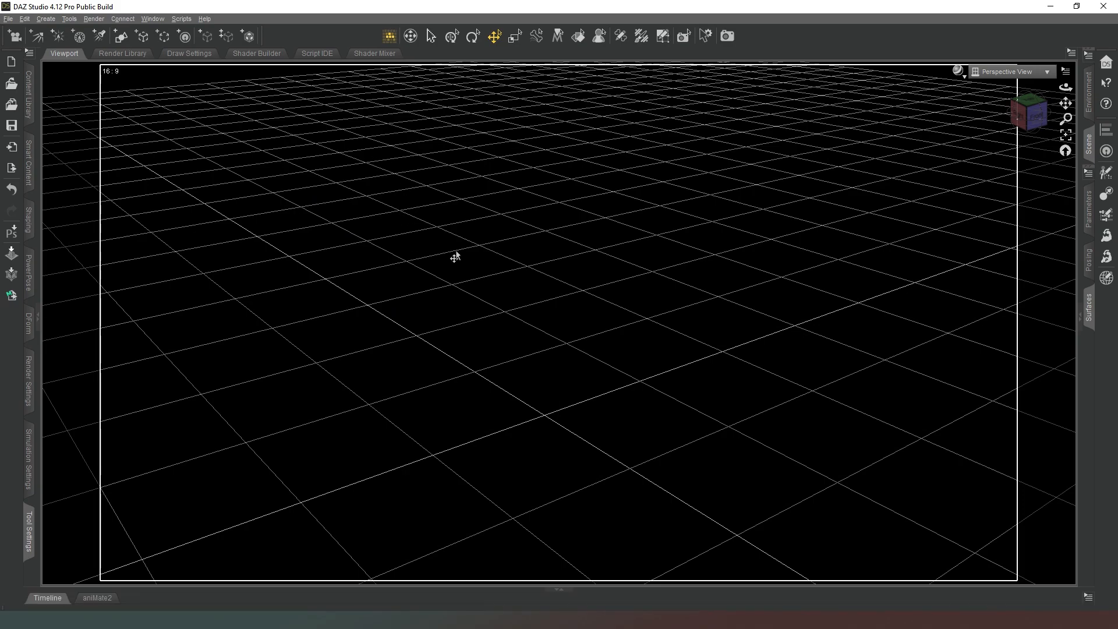
Create a 1 m cube primitive at World Center, with Y Positive as primary axis and 1 division.
{"action": "left_click", "coordinate": [1066, 152]}
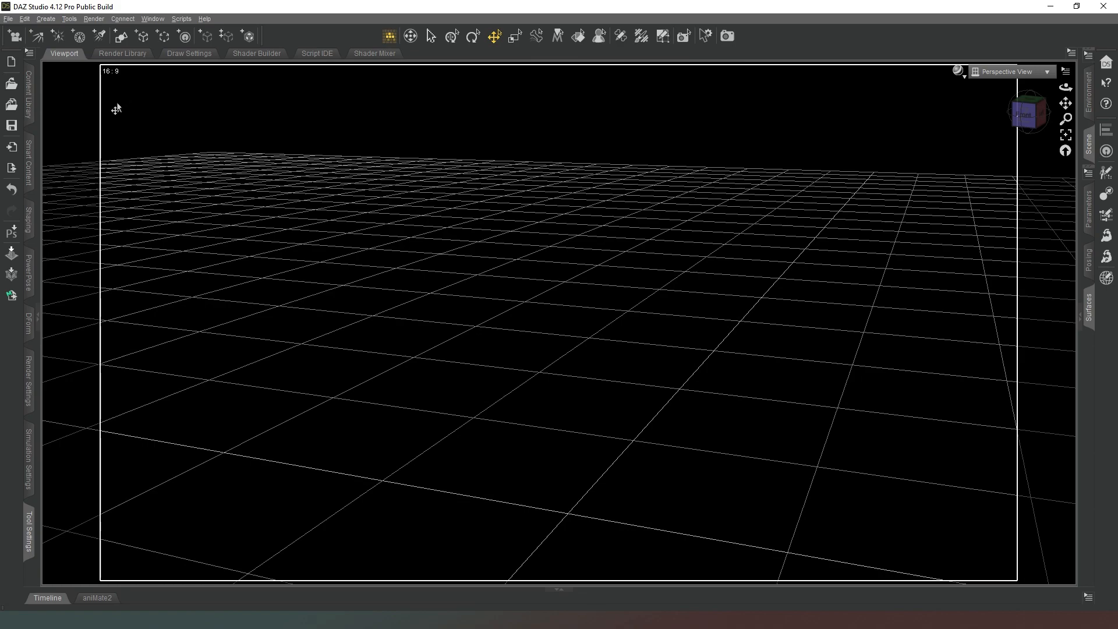
{"action": "left_click", "coordinate": [121, 38]}
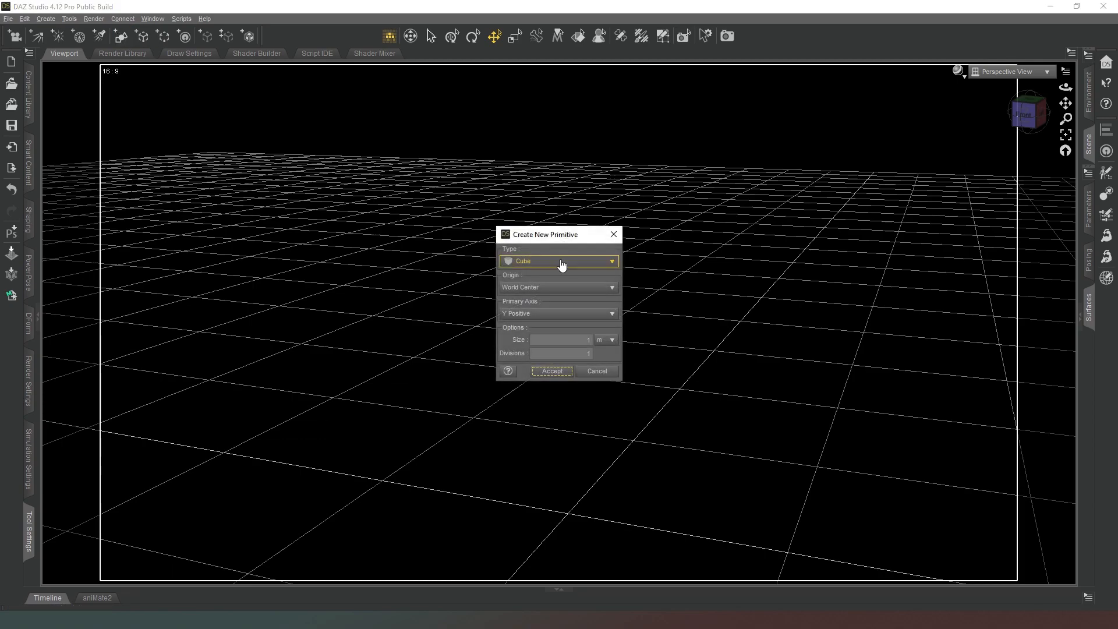
{"action": "left_click", "coordinate": [530, 262]}
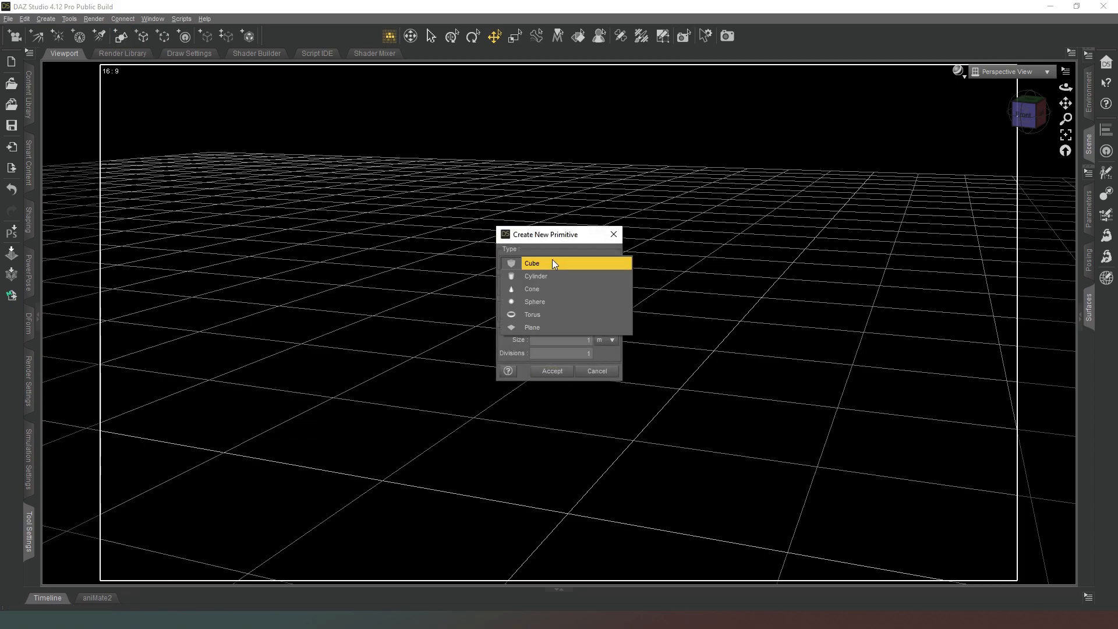
{"action": "left_click", "coordinate": [552, 260]}
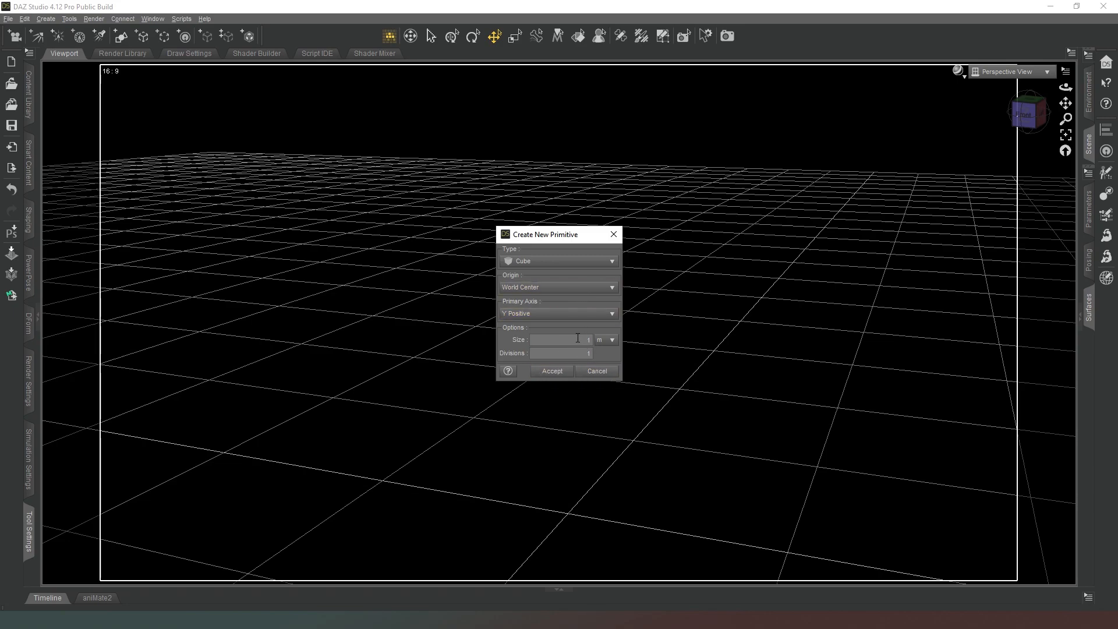
{"action": "left_click", "coordinate": [549, 372]}
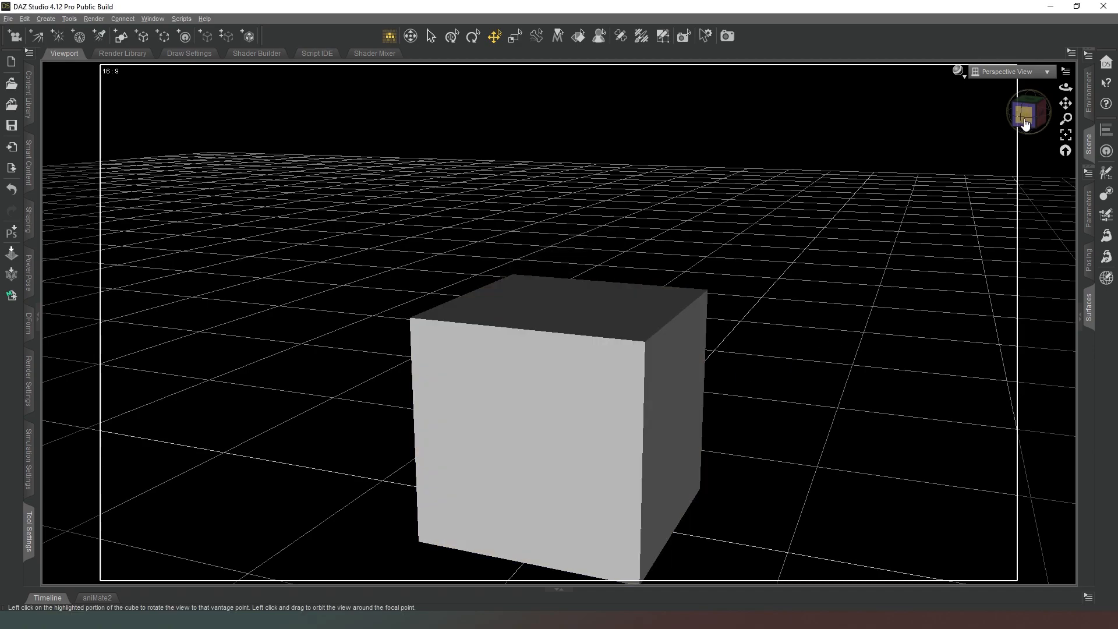
{"action": "scroll", "coordinate": [1016, 120], "scroll_direction": "down", "scroll_amount": 2}
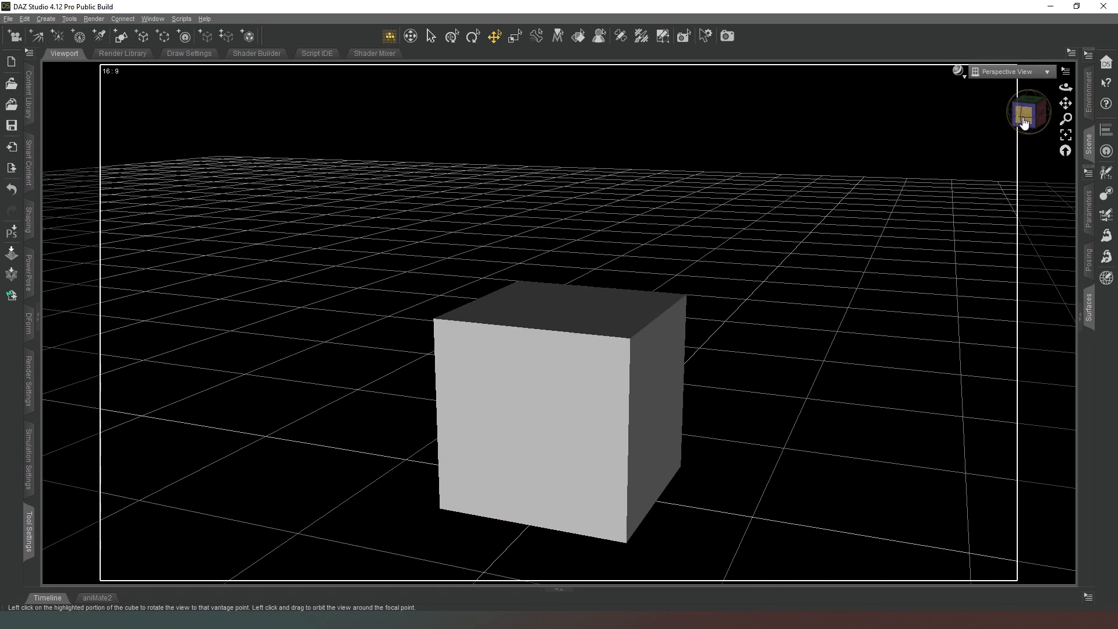
{"action": "scroll", "coordinate": [1024, 121], "scroll_direction": "down", "scroll_amount": 2}
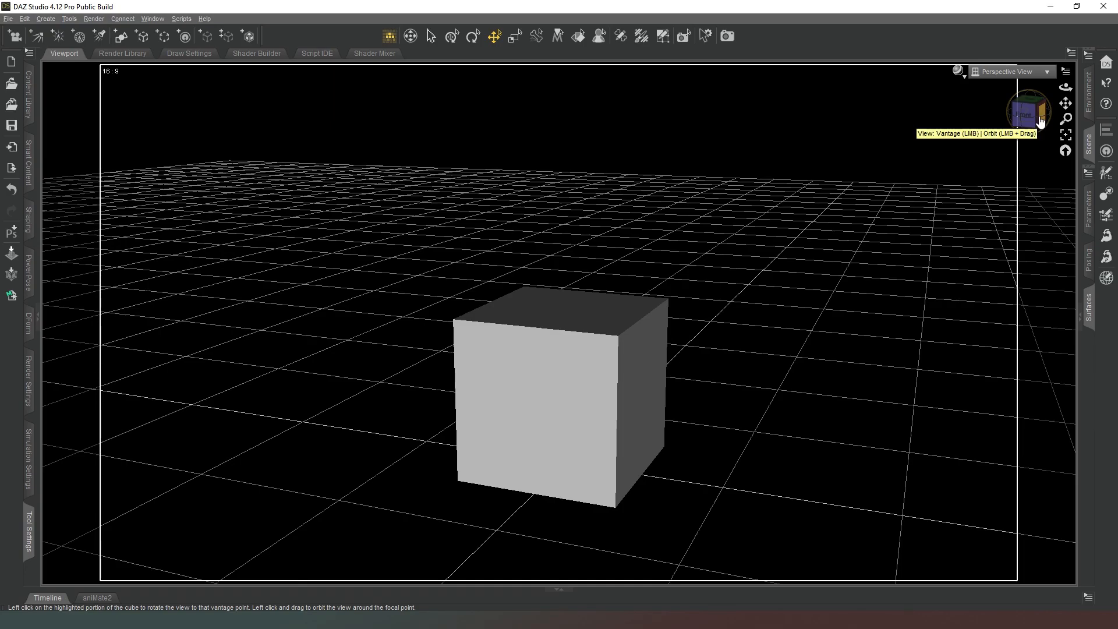
{"action": "left_click", "coordinate": [1041, 120]}
{"action": "mouse_move", "coordinate": [1041, 121]}
{"action": "left_mouse_down"}
{"action": "mouse_move", "coordinate": [1083, 181]}
{"action": "mouse_move", "coordinate": [1089, 160]}
{"action": "mouse_move", "coordinate": [1041, 121]}
{"action": "left_mouse_up"}
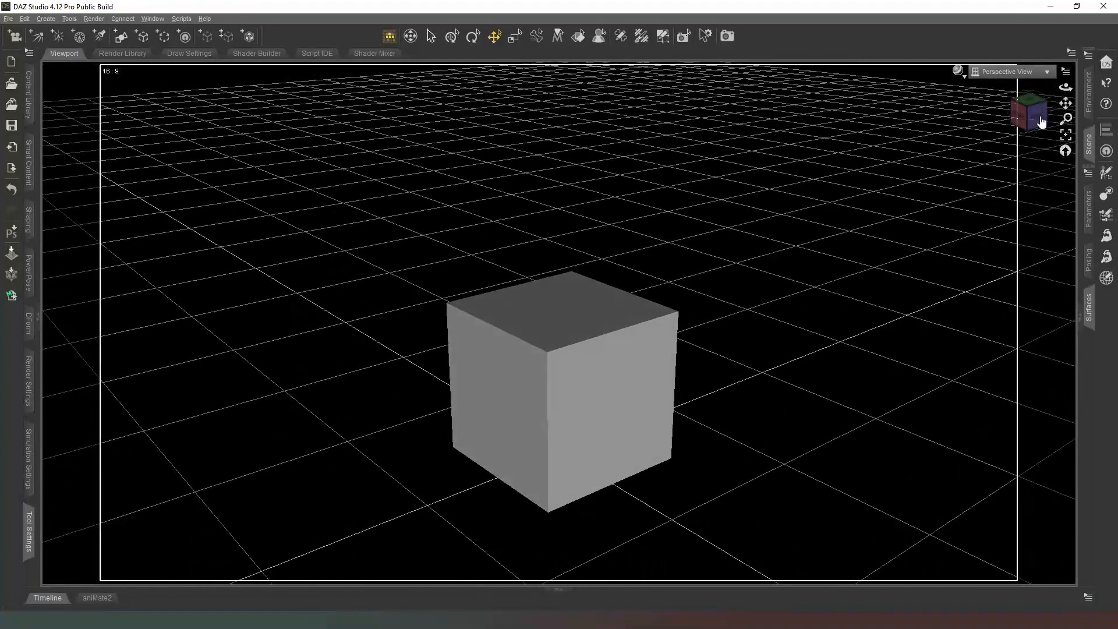
{"action": "left_click", "coordinate": [1069, 154]}
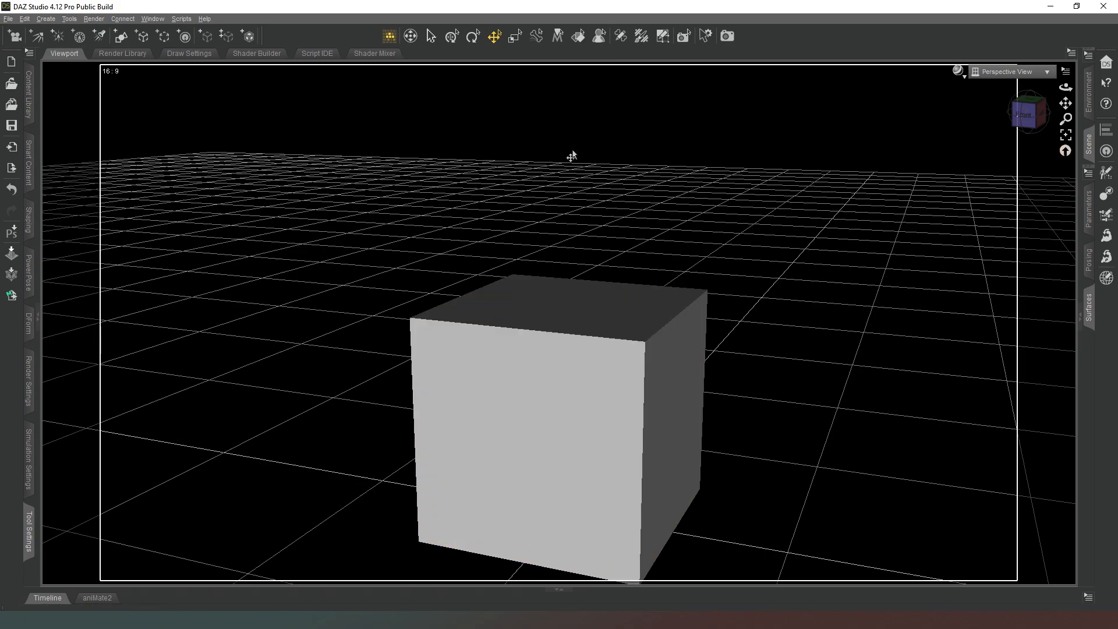
Activate the Geometry Editor tool and select the Cube node in the scene hierarchy.
{"action": "left_click", "coordinate": [661, 38]}
{"action": "left_click", "coordinate": [1089, 144]}
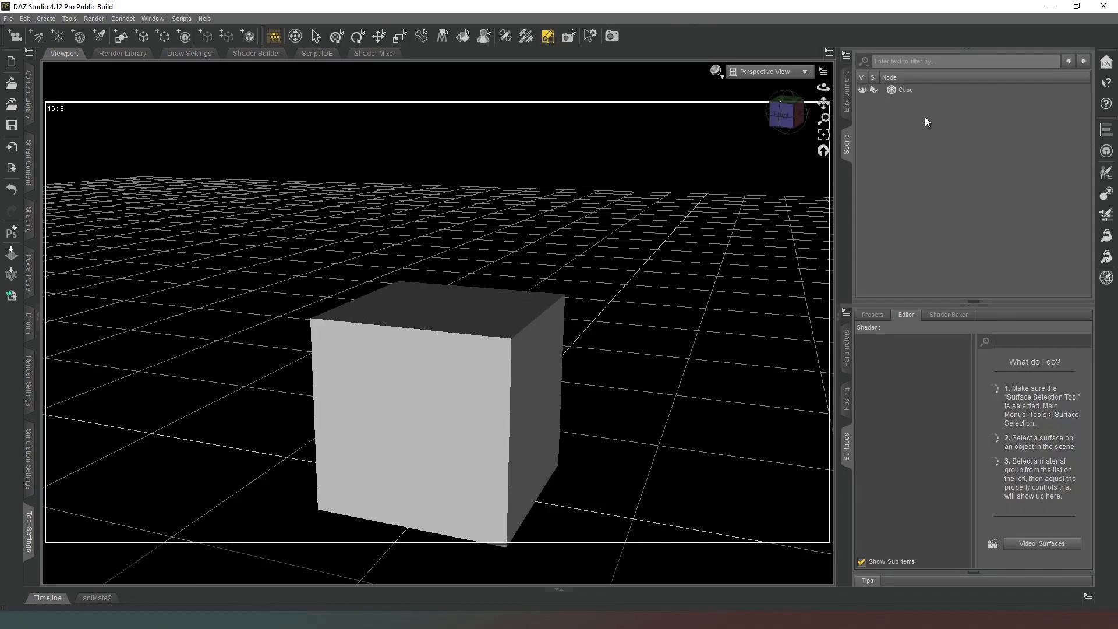
{"action": "left_click", "coordinate": [903, 93]}
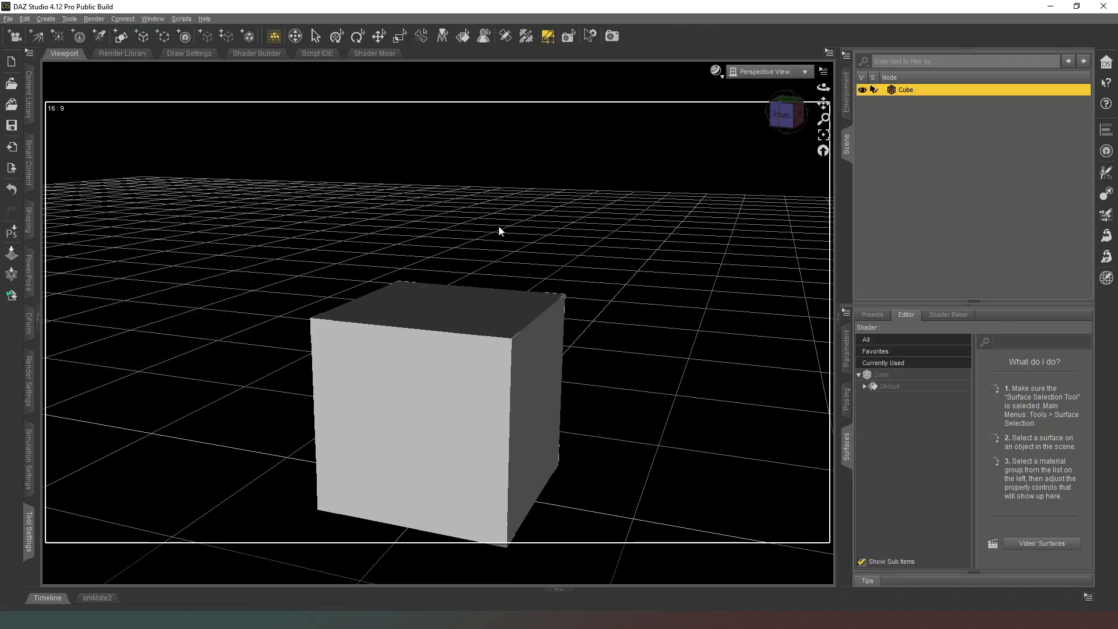
Select the cube's top face and create a surface from it named "top".
{"action": "left_click", "coordinate": [443, 300]}
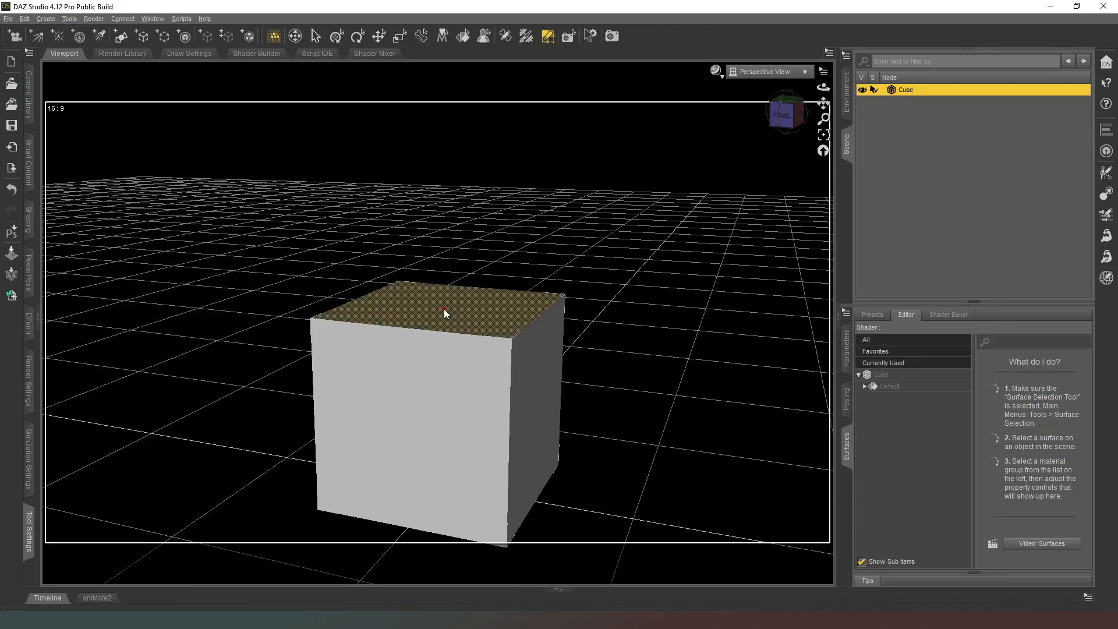
{"action": "right_click", "coordinate": [420, 309]}
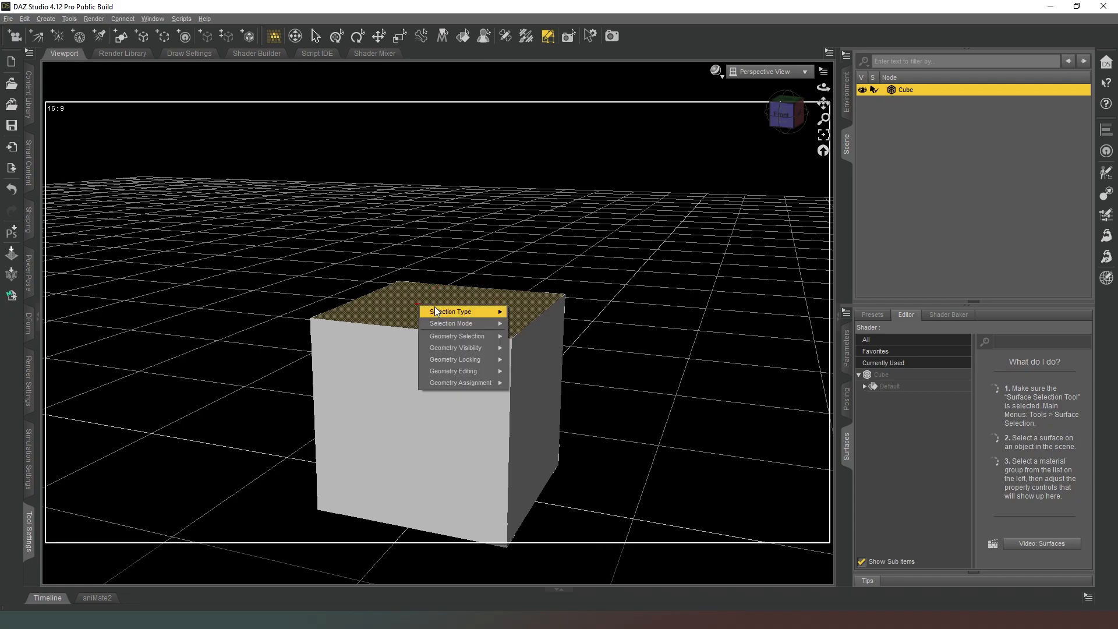
{"action": "mouse_move", "coordinate": [450, 312]}
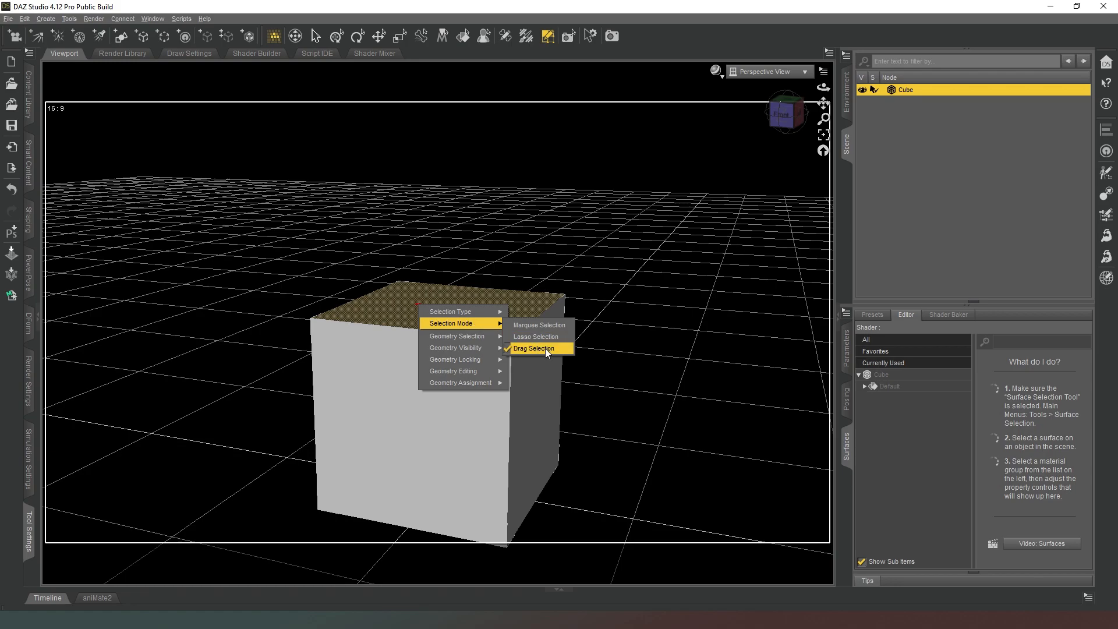
{"action": "left_click", "coordinate": [410, 300]}
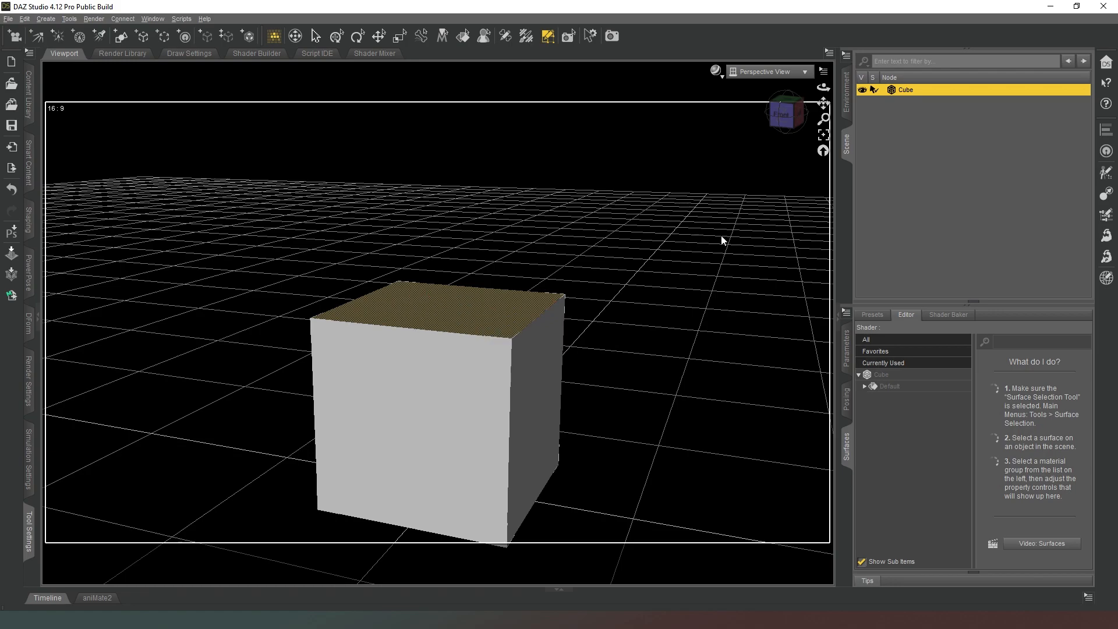
{"action": "right_click", "coordinate": [476, 307]}
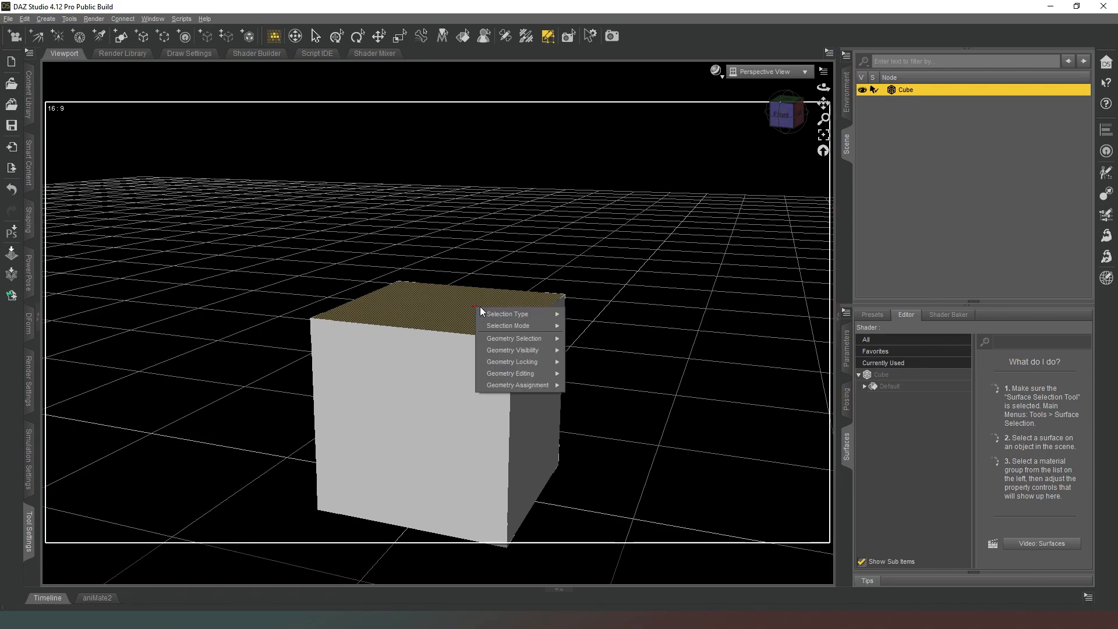
{"action": "mouse_move", "coordinate": [528, 376]}
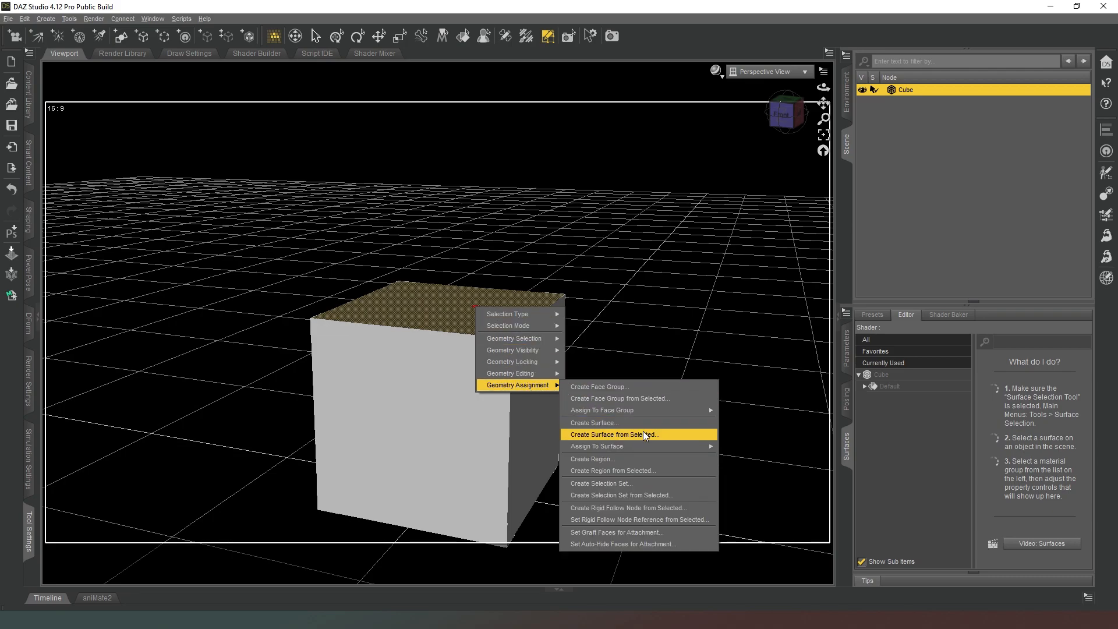
{"action": "left_click", "coordinate": [647, 432]}
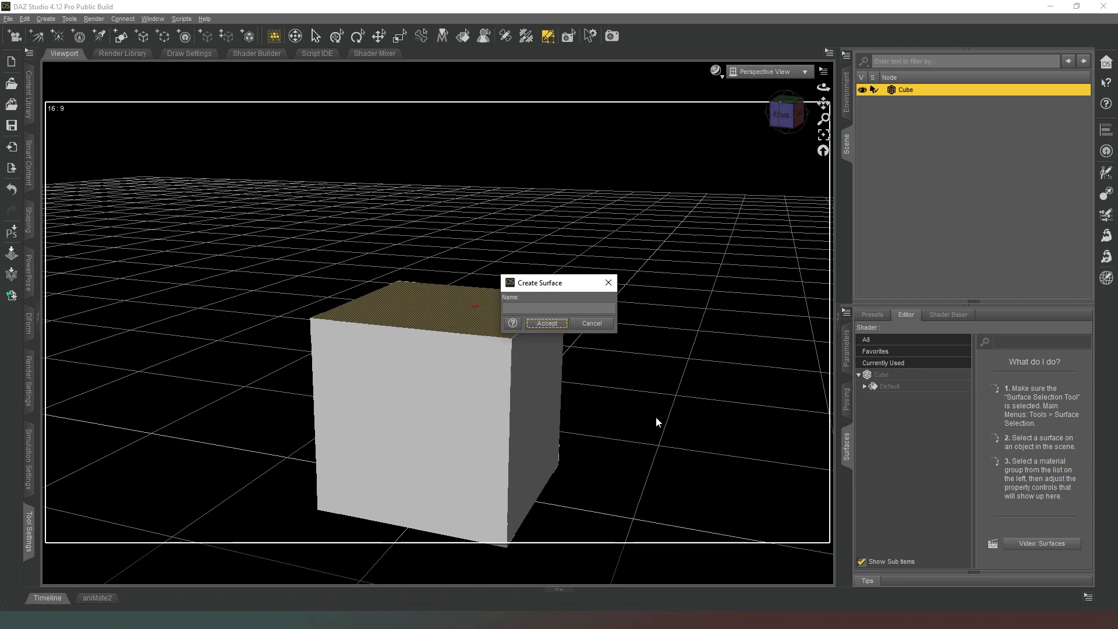
{"action": "left_click", "coordinate": [537, 310]}
{"action": "type", "text": "top"}
{"action": "key", "text": "Return"}
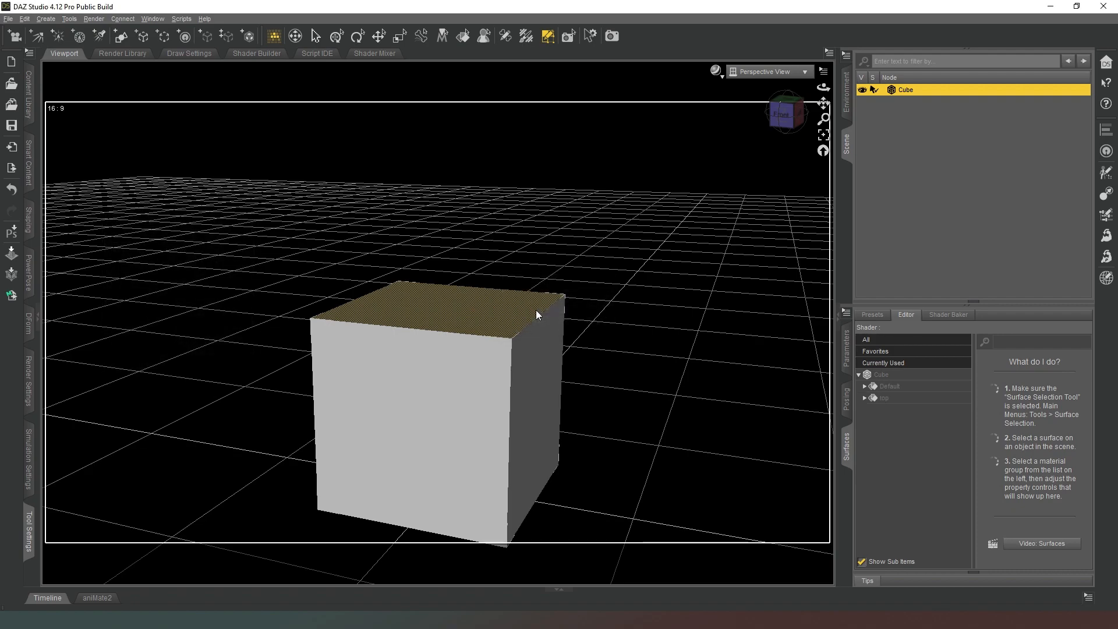
Select the cube's front face and create a surface from it named "front".
{"action": "left_click", "coordinate": [476, 400]}
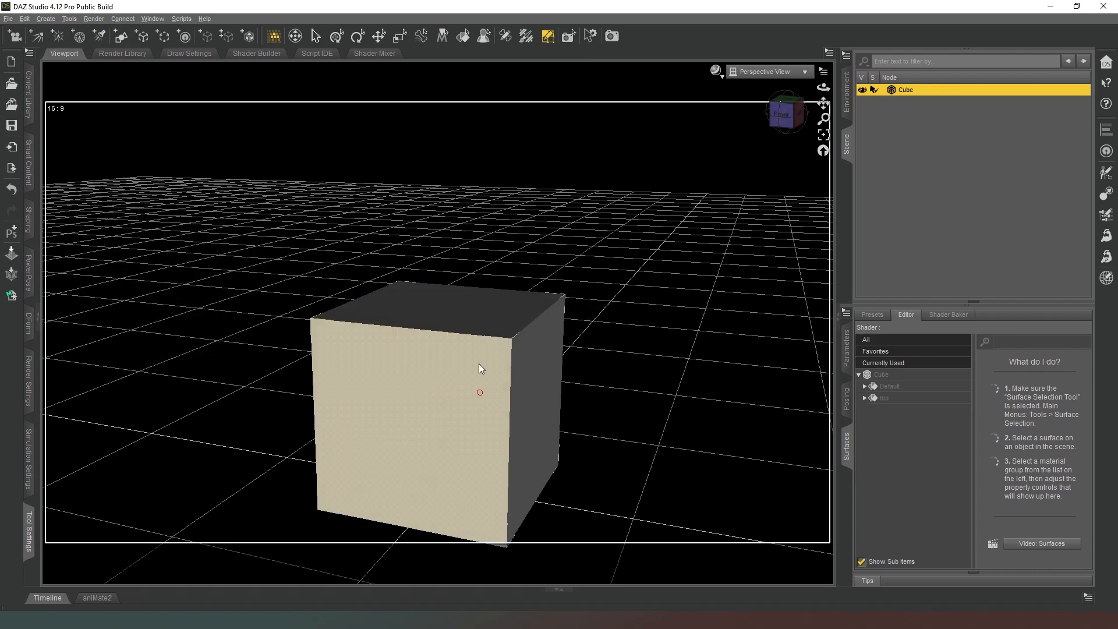
{"action": "right_click", "coordinate": [474, 385]}
{"action": "mouse_move", "coordinate": [525, 452]}
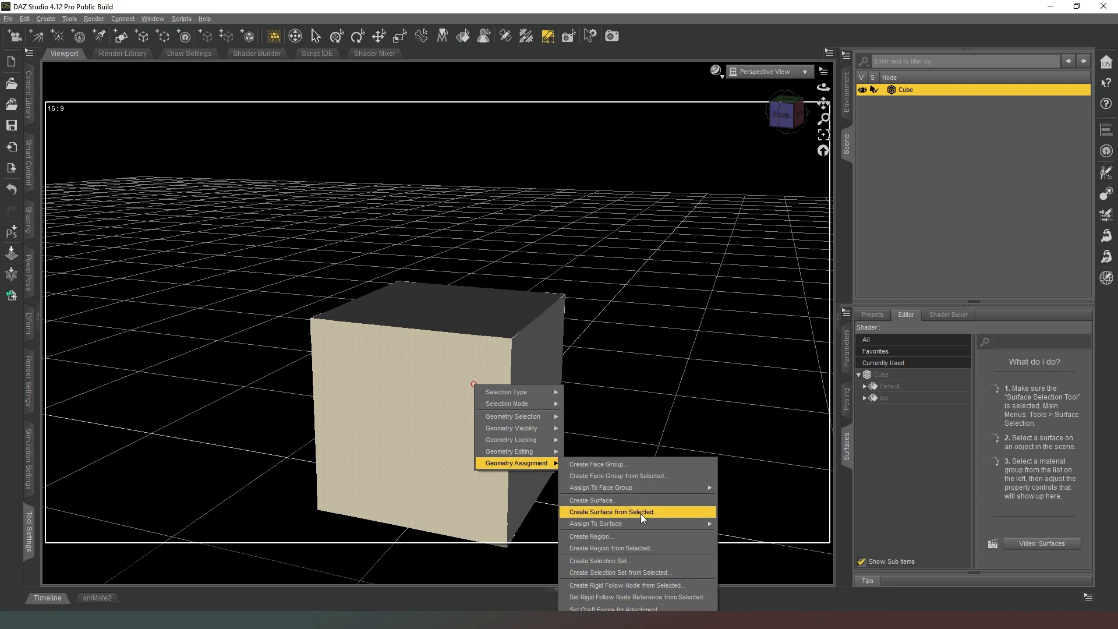
{"action": "left_click", "coordinate": [640, 513]}
{"action": "left_click", "coordinate": [604, 309]}
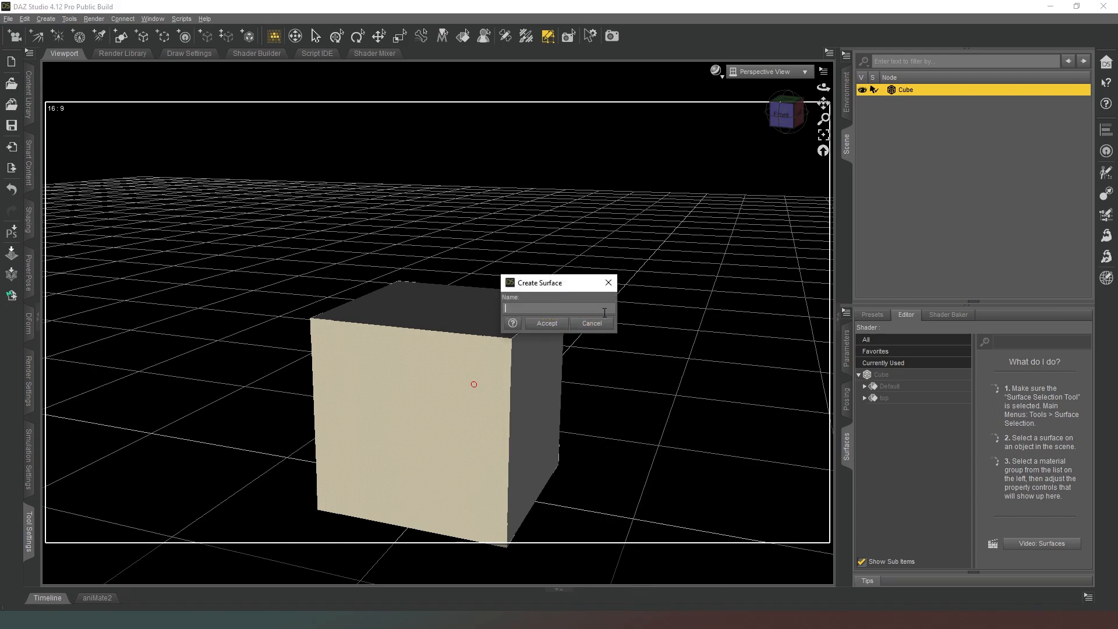
{"action": "type", "text": "front"}
{"action": "key", "text": "Return"}
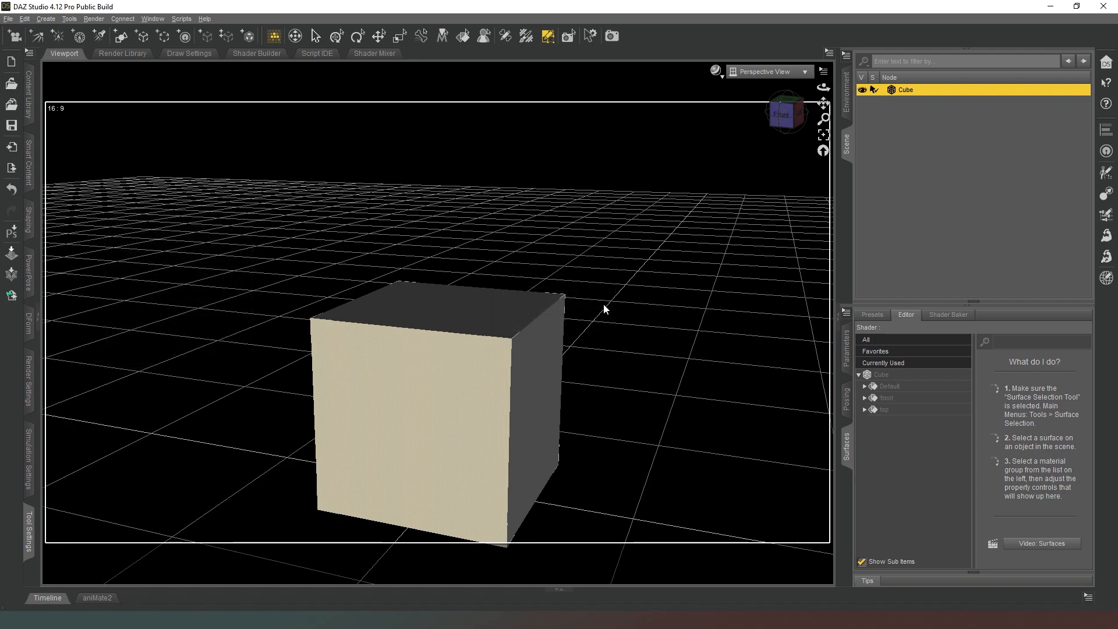
Select the cube's back face and create a surface from it named "back".
{"action": "left_click", "coordinate": [776, 125]}
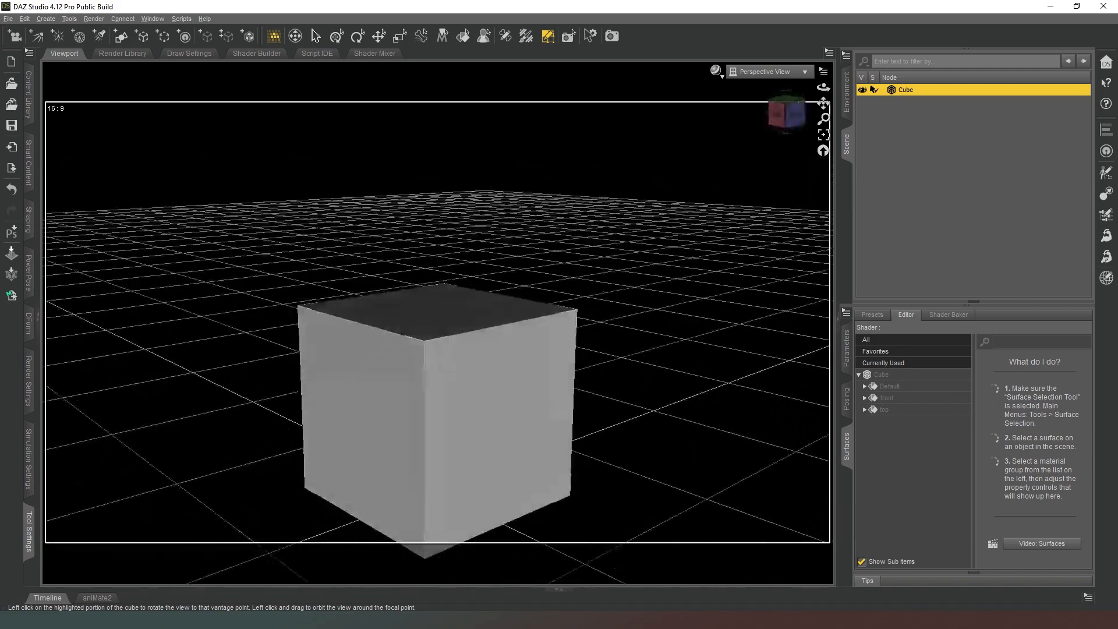
{"action": "right_click", "coordinate": [516, 418]}
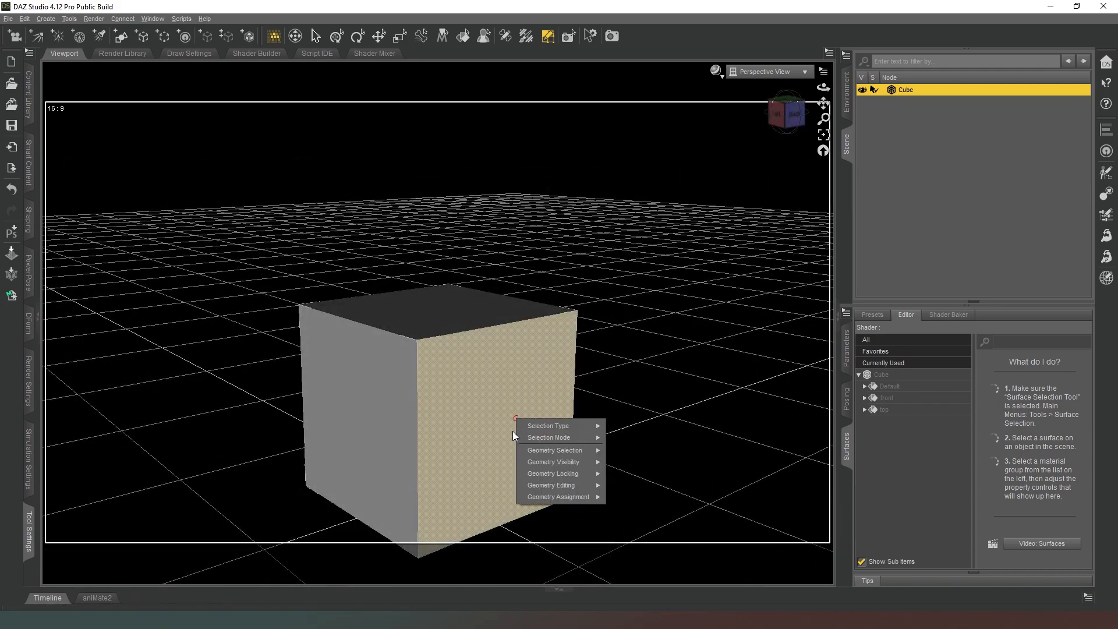
{"action": "mouse_move", "coordinate": [559, 497]}
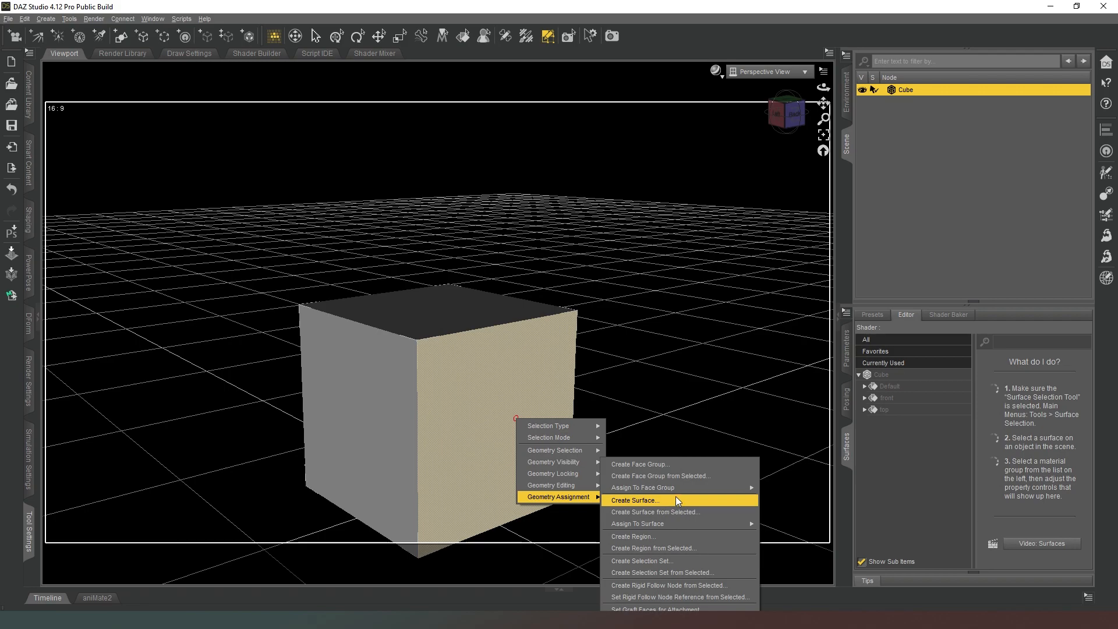
{"action": "left_click", "coordinate": [671, 514]}
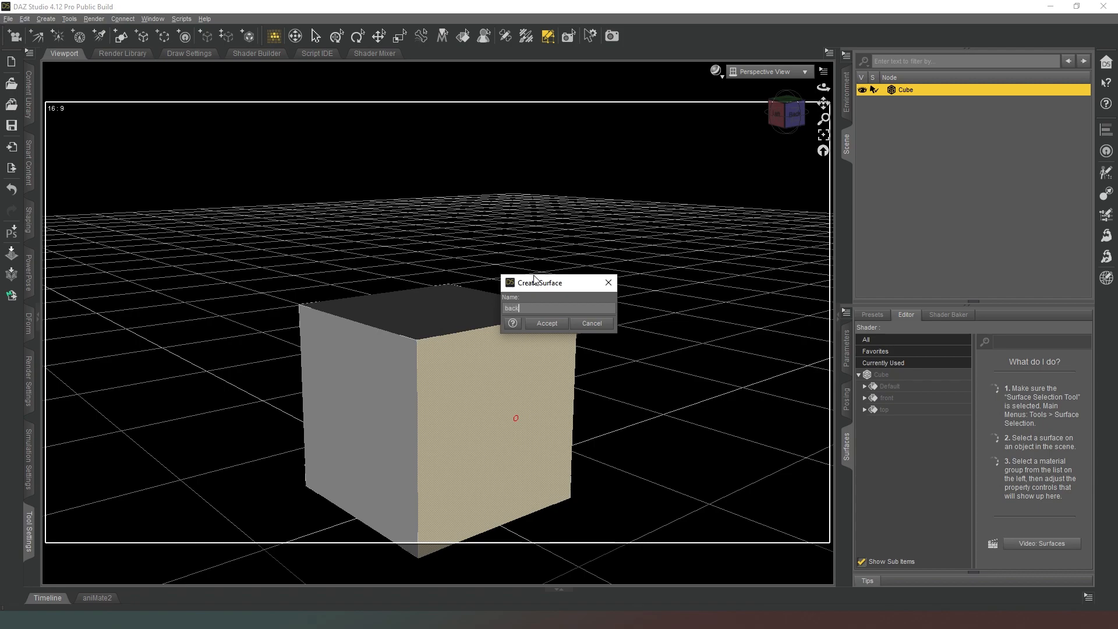
{"action": "left_click", "coordinate": [564, 325]}
Select the cube's left face and create a surface from it named "left".
{"action": "left_click_drag", "start_coordinate": [784, 114], "coordinate": [744, 201]}
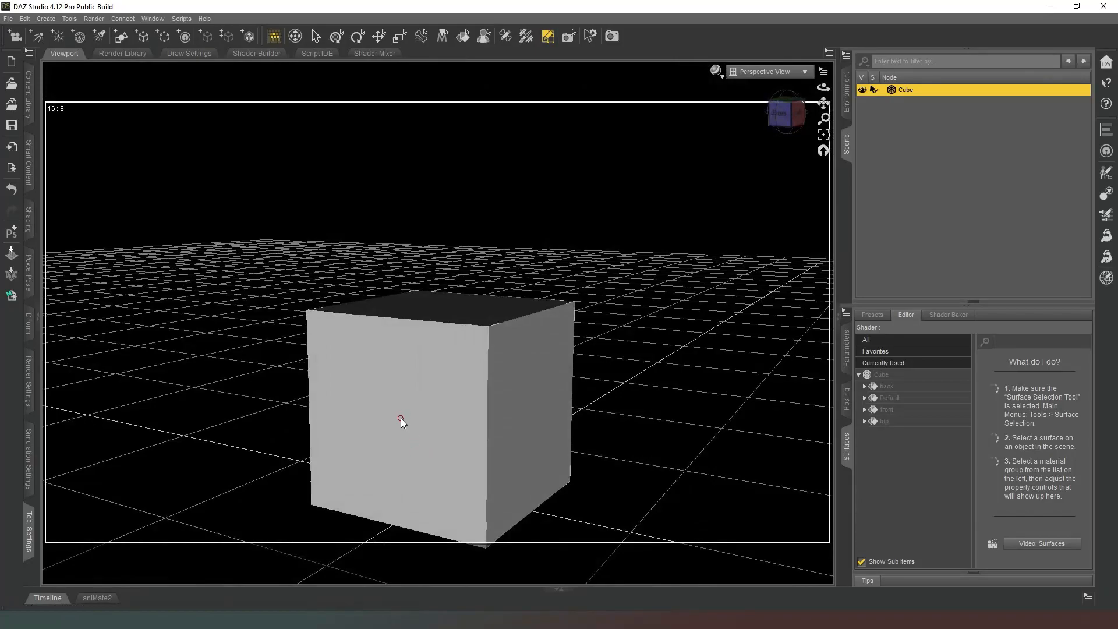
{"action": "right_click", "coordinate": [537, 379]}
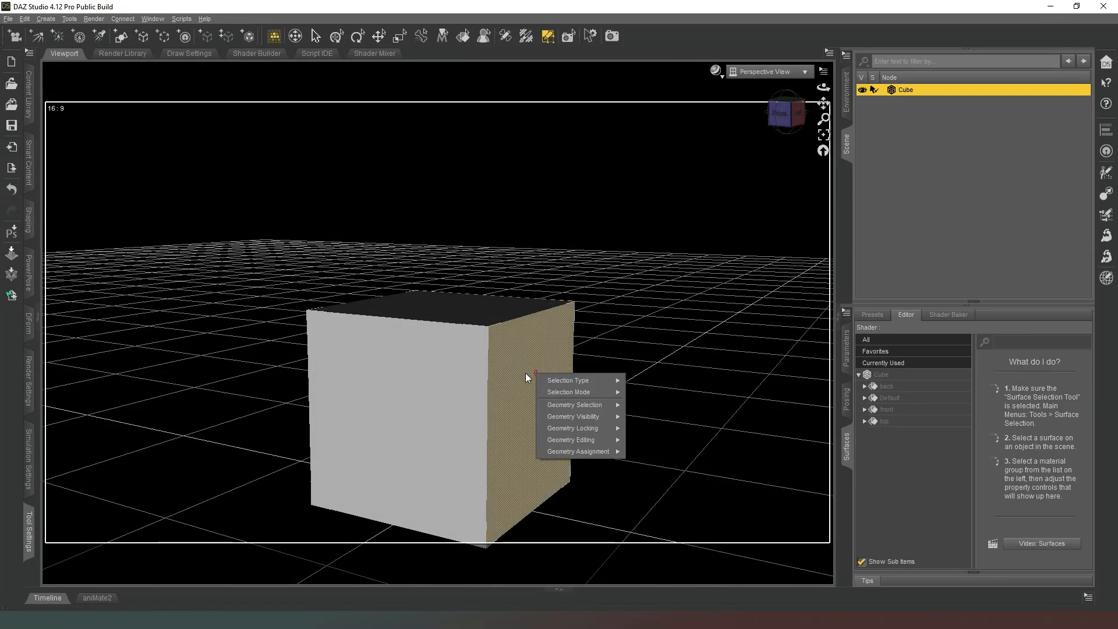
{"action": "mouse_move", "coordinate": [592, 444]}
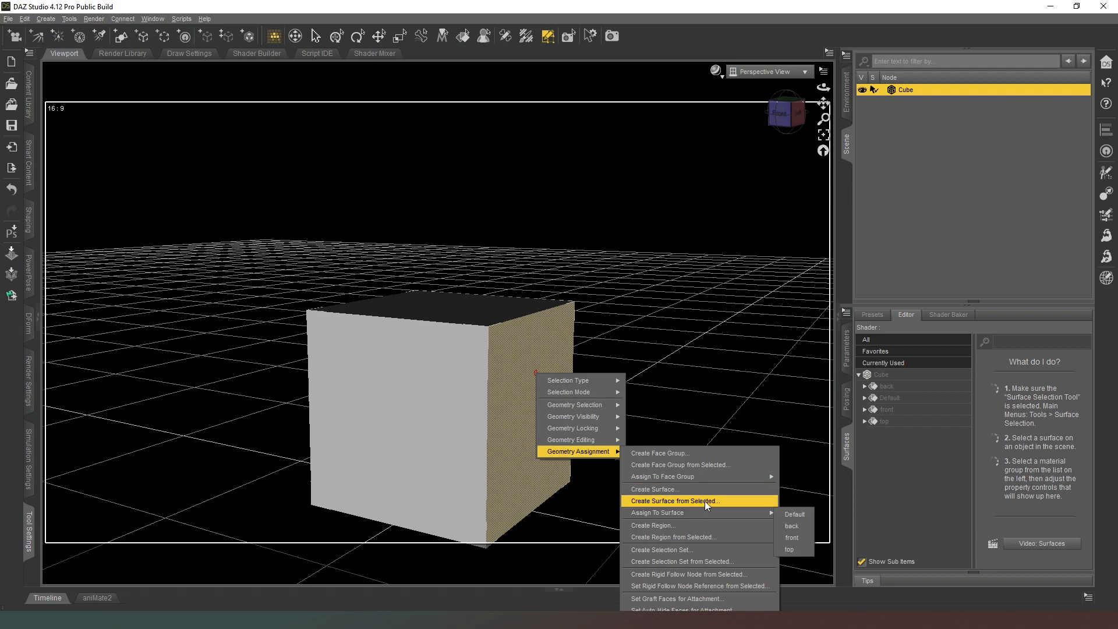
{"action": "left_click", "coordinate": [706, 502]}
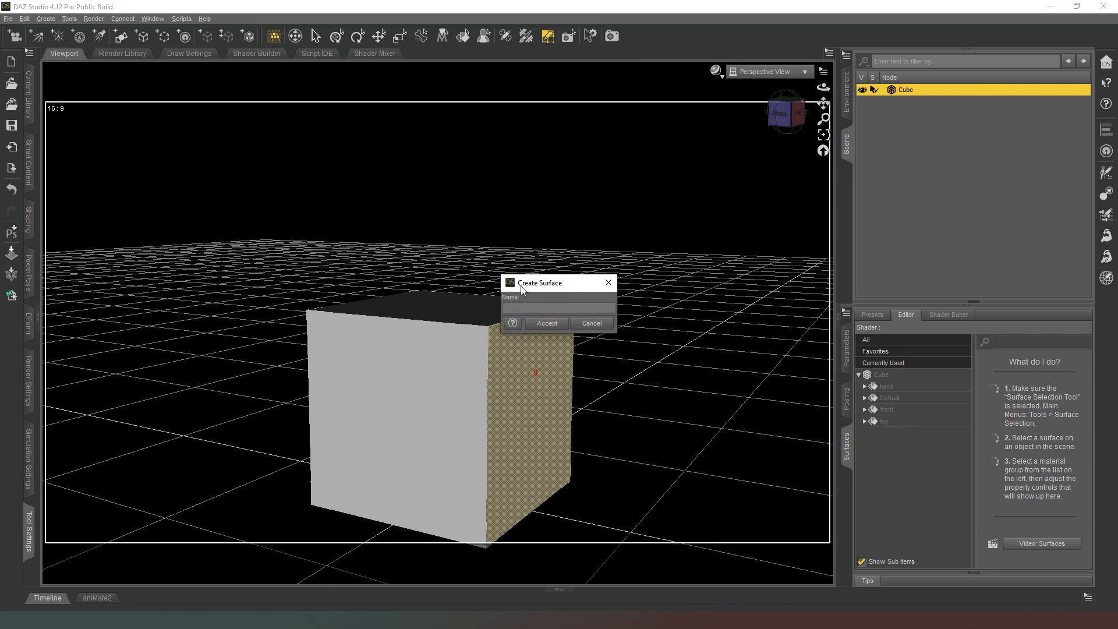
{"action": "type", "text": "left"}
{"action": "key", "text": "Return"}
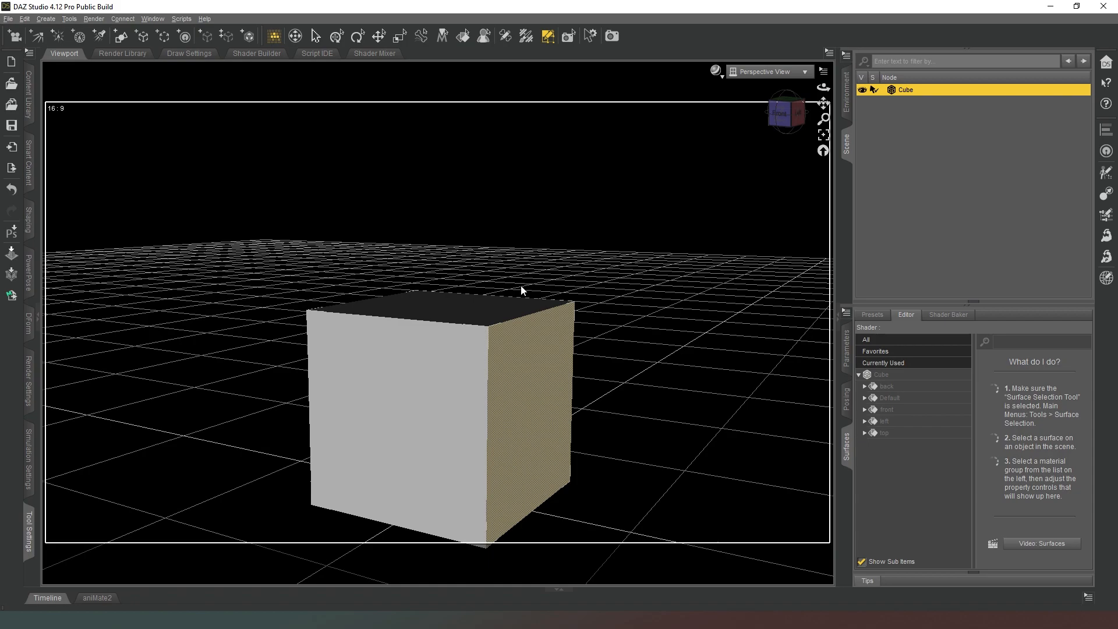
Select the cube's right face and create a surface from it named "right".
{"action": "left_click_drag", "start_coordinate": [777, 118], "coordinate": [822, 113]}
{"action": "left_click", "coordinate": [414, 380]}
{"action": "right_click", "coordinate": [413, 381]}
{"action": "mouse_move", "coordinate": [467, 459]}
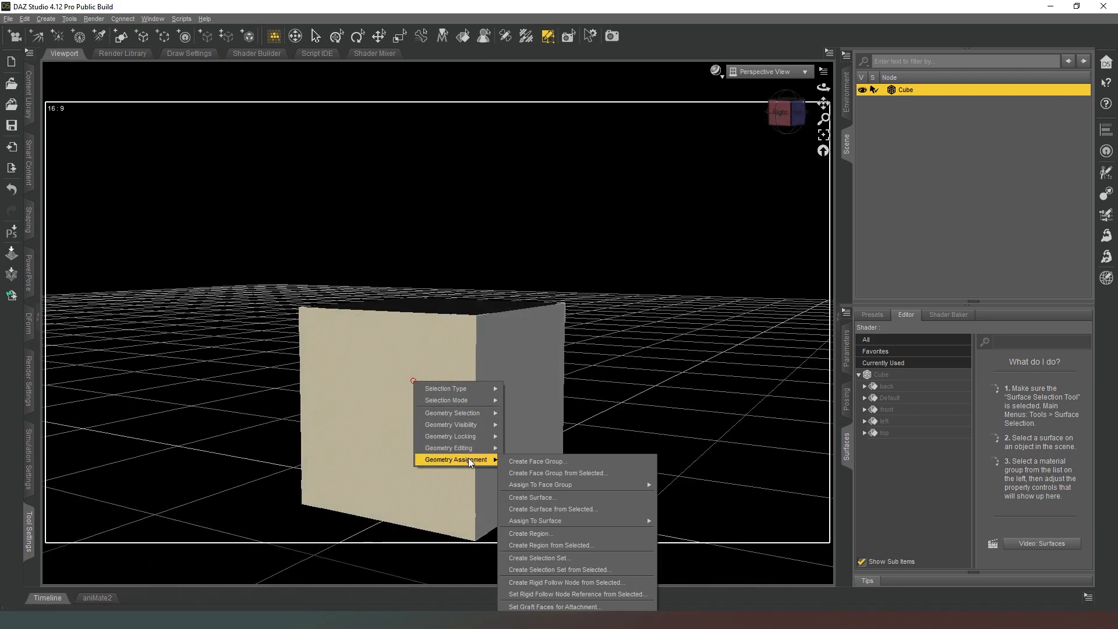
{"action": "left_click", "coordinate": [573, 510]}
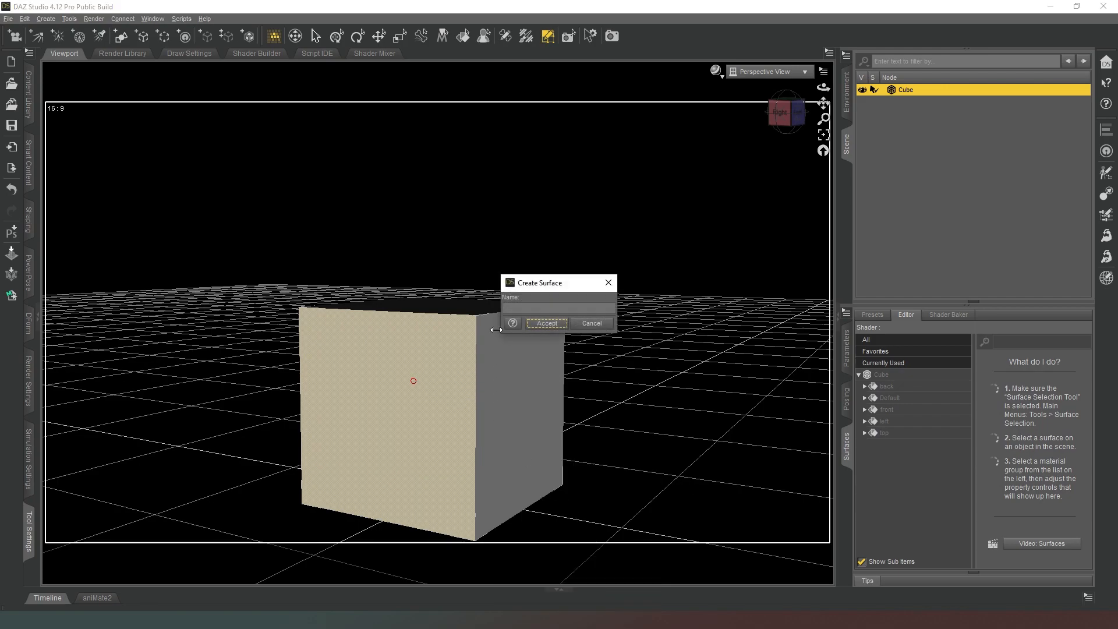
{"action": "type", "text": "right"}
{"action": "key", "text": "Return"}
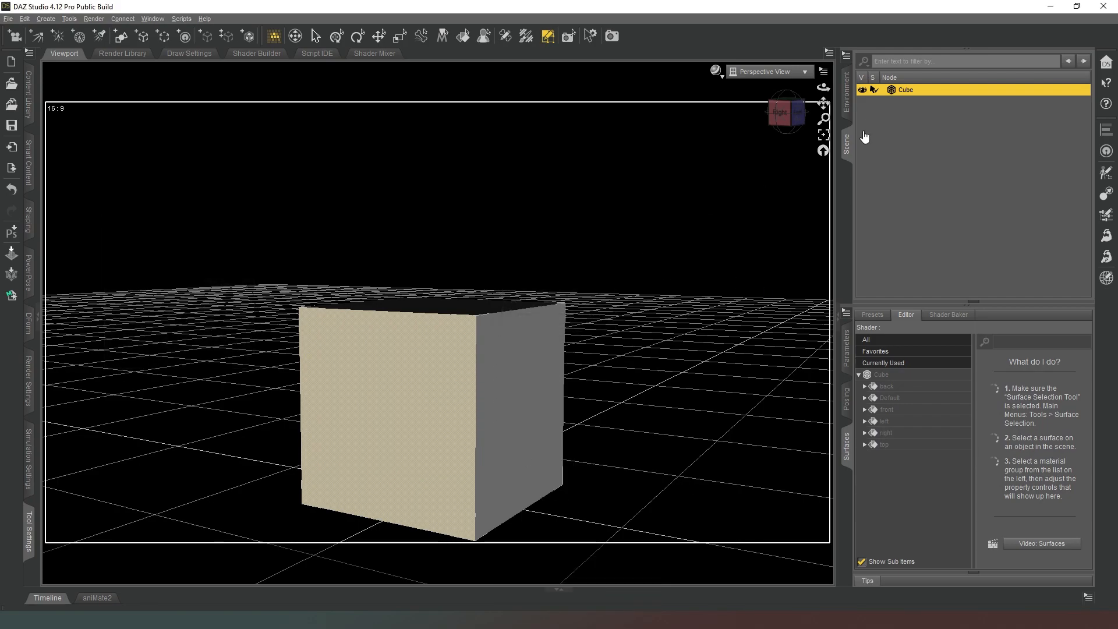
Select the cube's underside face and create a surface from it named "bottom".
{"action": "left_click_drag", "start_coordinate": [783, 115], "coordinate": [768, 55]}
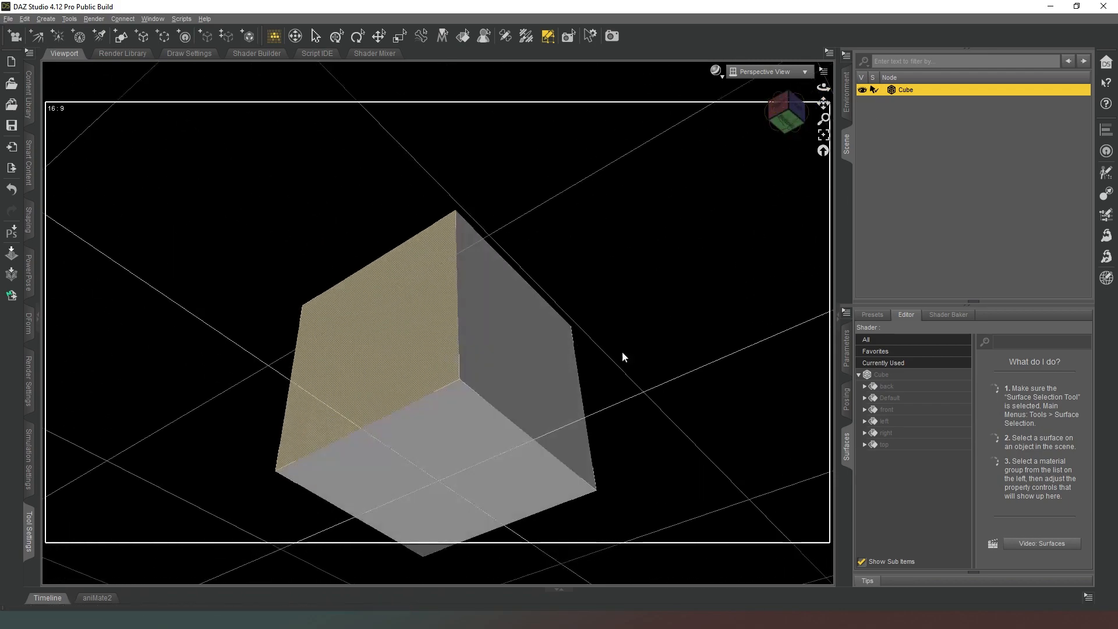
{"action": "left_click", "coordinate": [466, 455]}
{"action": "right_click", "coordinate": [466, 454]}
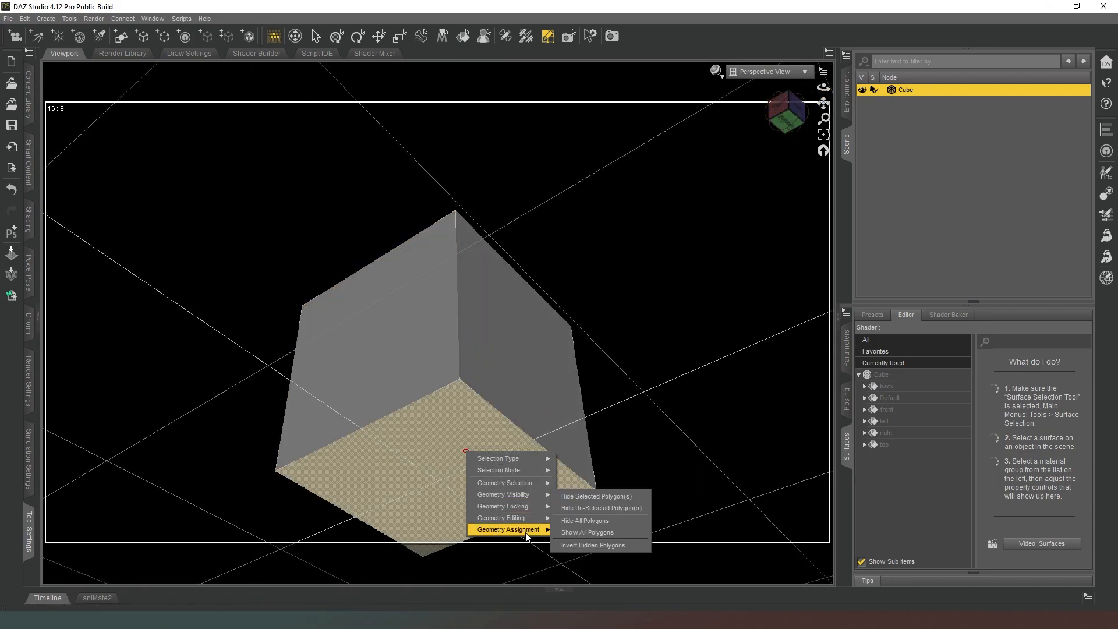
{"action": "mouse_move", "coordinate": [526, 535]}
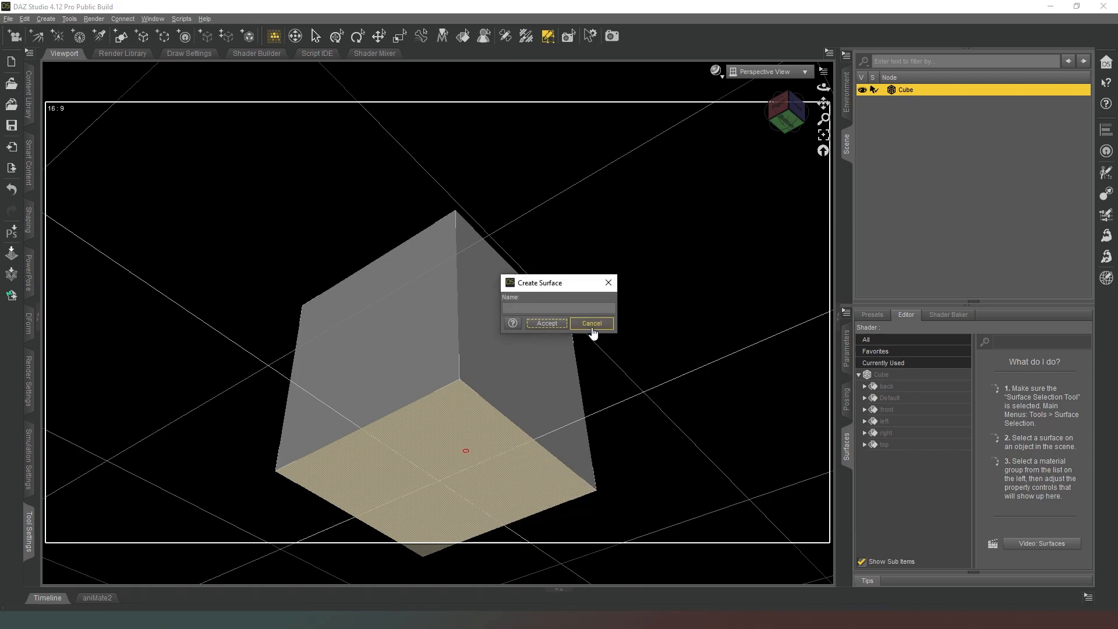
{"action": "type", "text": "bottom"}
{"action": "key", "text": "Return"}
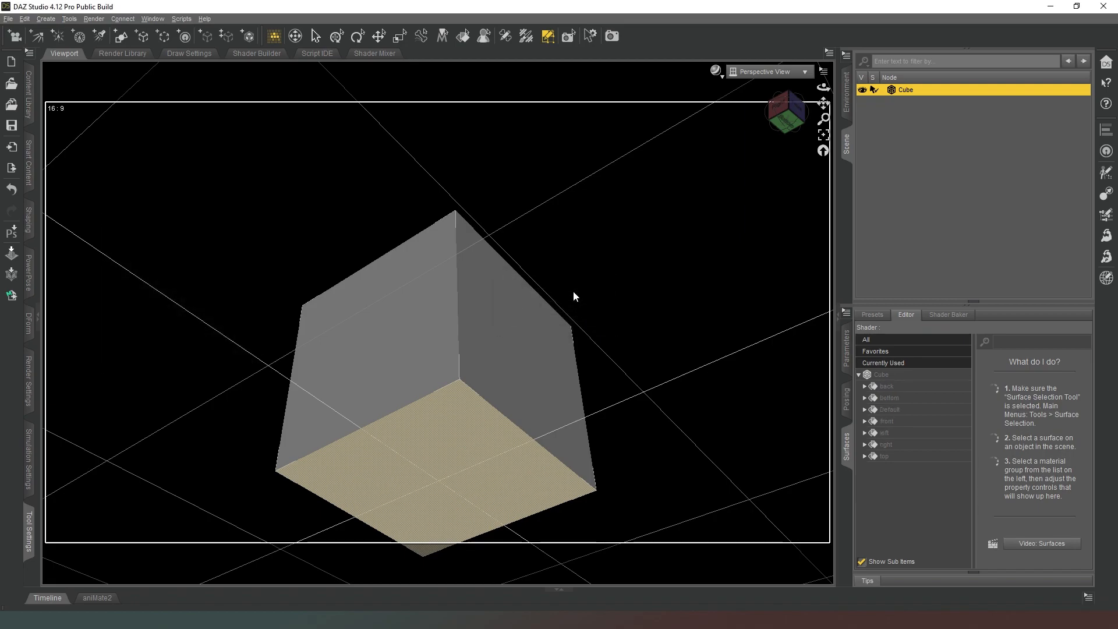
Save the Cube as a compressed scene subset named "blank" in the library's Blocks folder.
{"action": "left_click_drag", "start_coordinate": [775, 109], "coordinate": [806, 147]}
{"action": "left_click", "coordinate": [825, 152]}
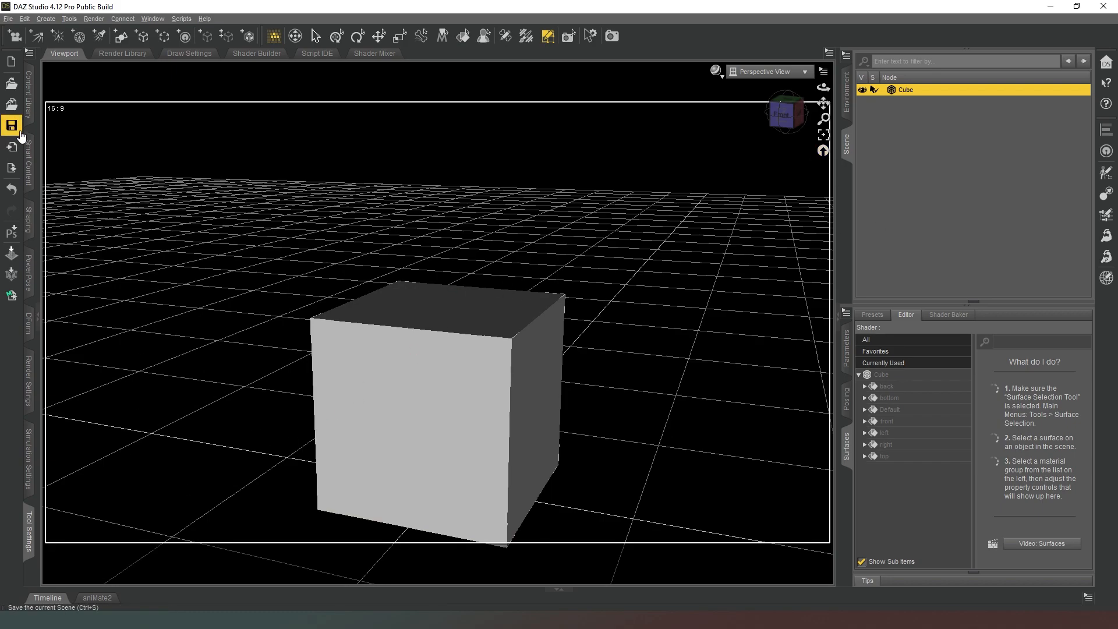
{"action": "left_click", "coordinate": [28, 93]}
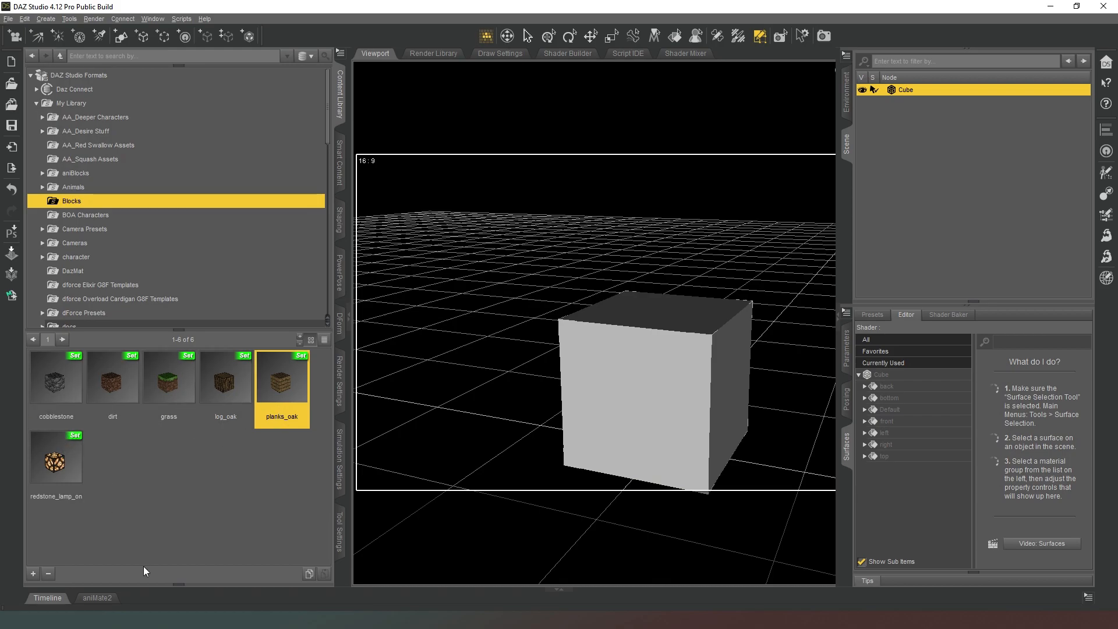
{"action": "left_click", "coordinate": [33, 574]}
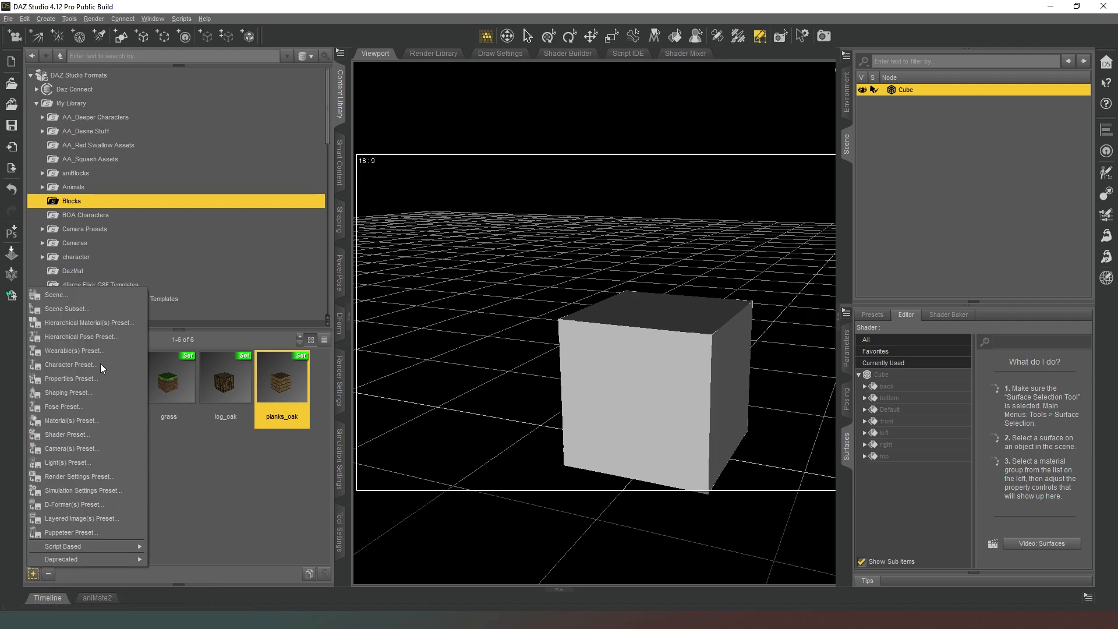
{"action": "left_click", "coordinate": [108, 307]}
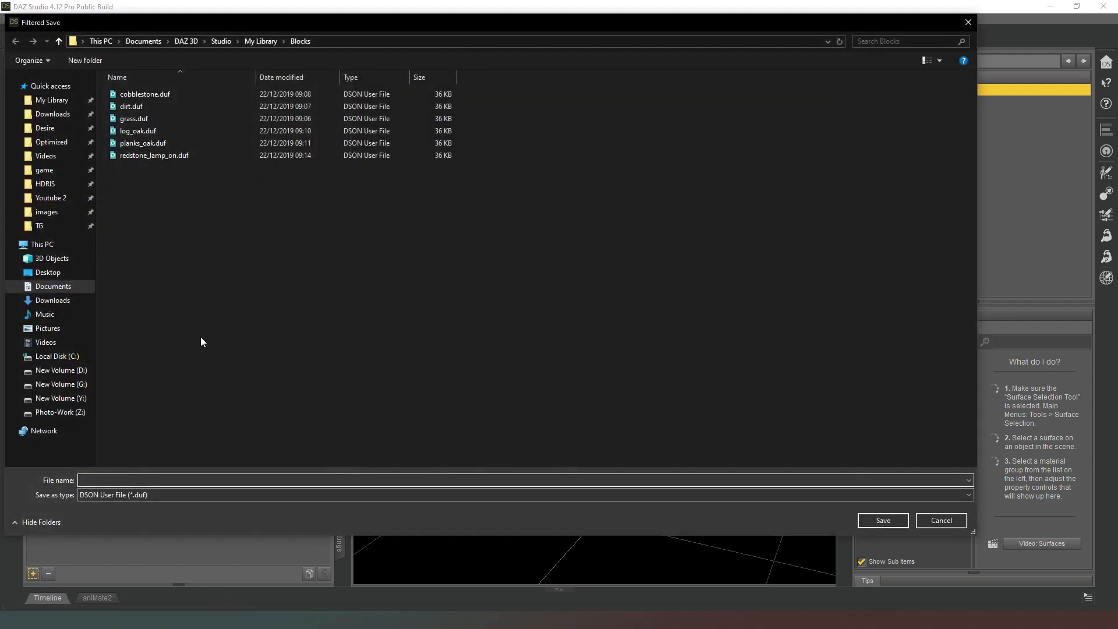
{"action": "type", "text": "blank"}
{"action": "key", "text": "Return"}
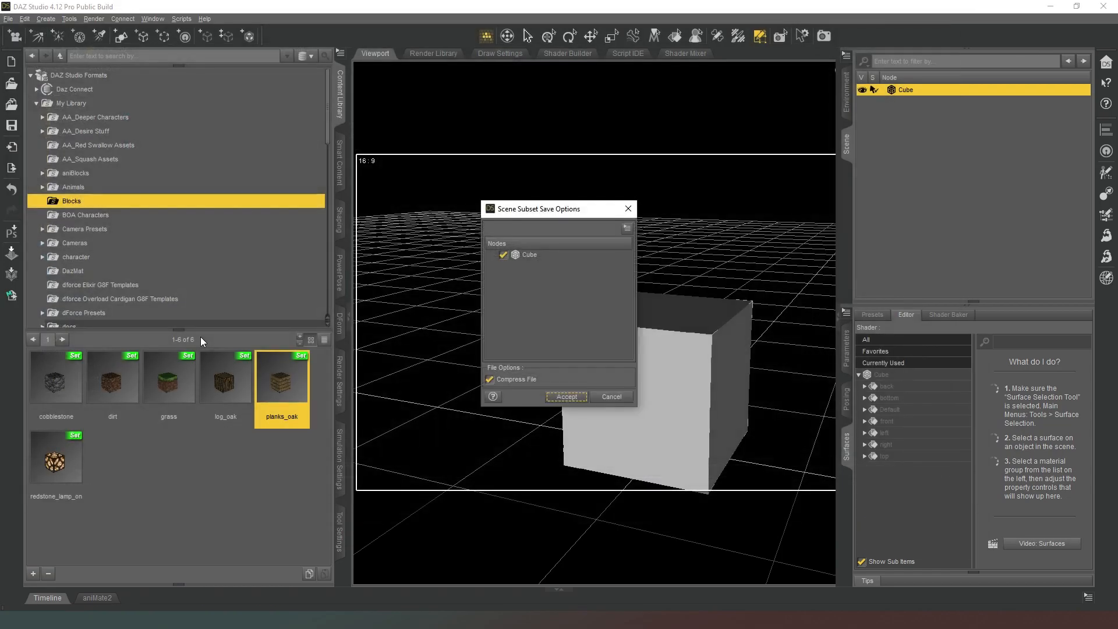
{"action": "left_click", "coordinate": [567, 397]}
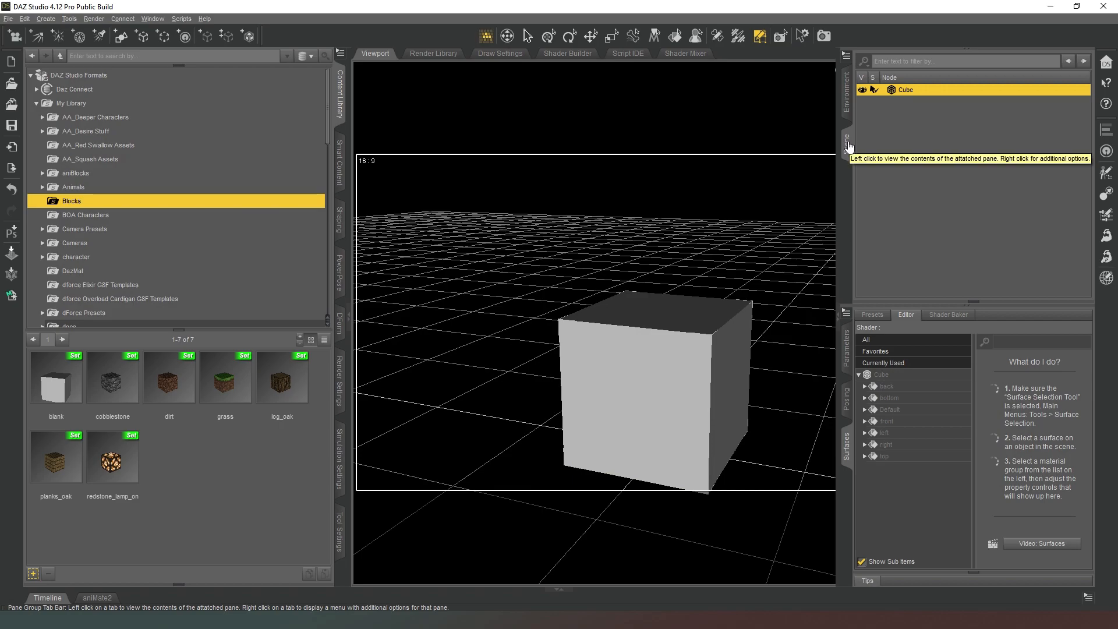
{"action": "left_click", "coordinate": [341, 103]}
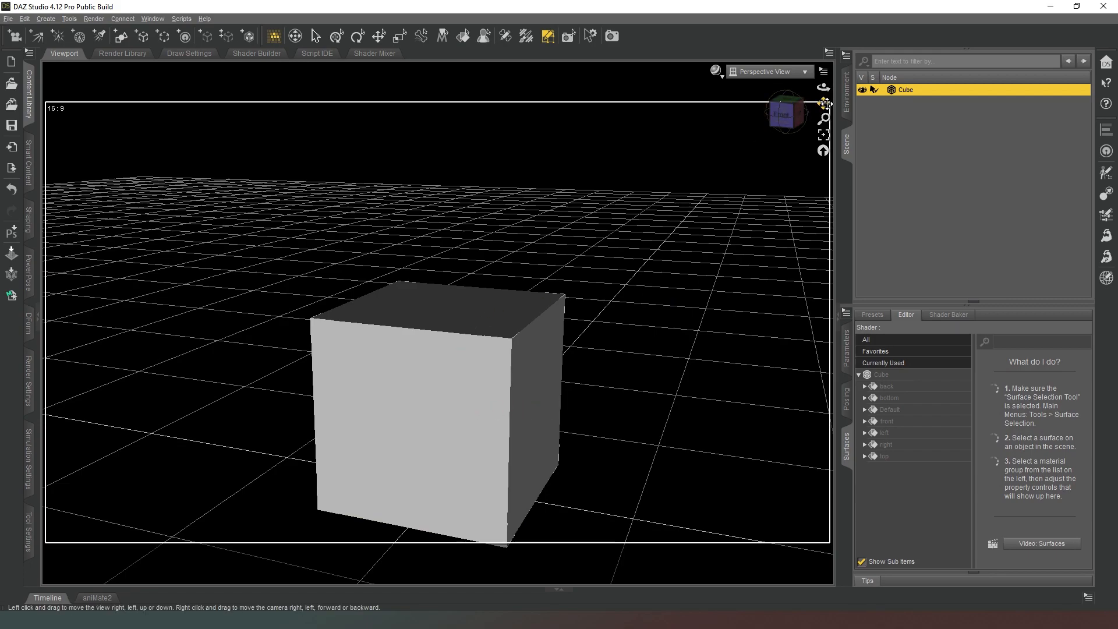
Review the log_oak and planks_oak block presets in the library's Blocks folder.
{"action": "left_click_drag", "start_coordinate": [823, 103], "coordinate": [824, 89]}
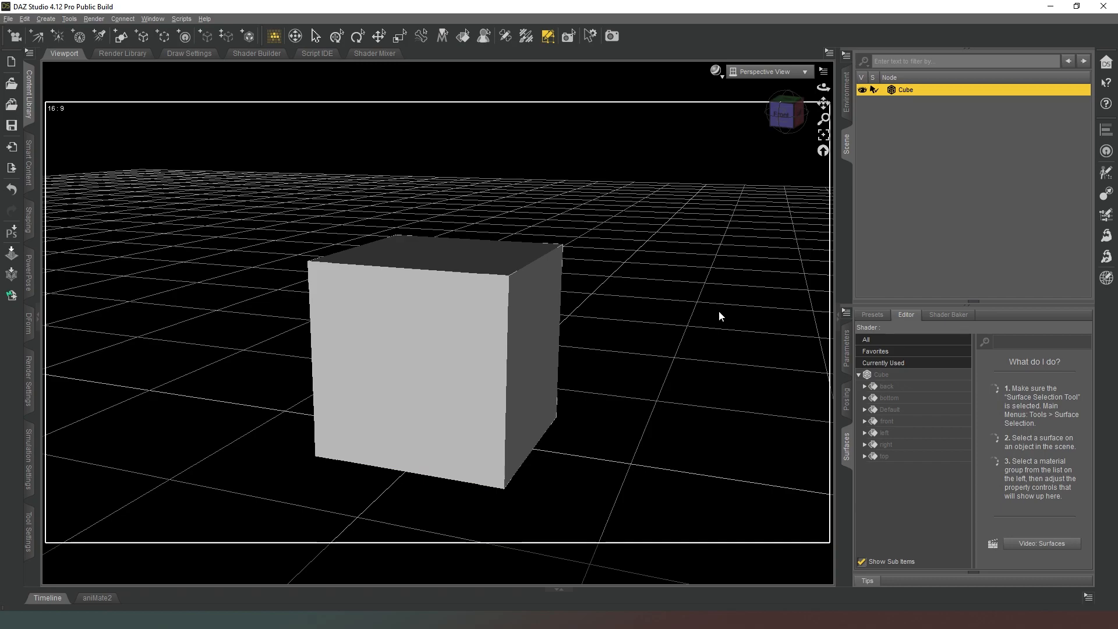
{"action": "left_click_drag", "start_coordinate": [784, 110], "coordinate": [760, 124]}
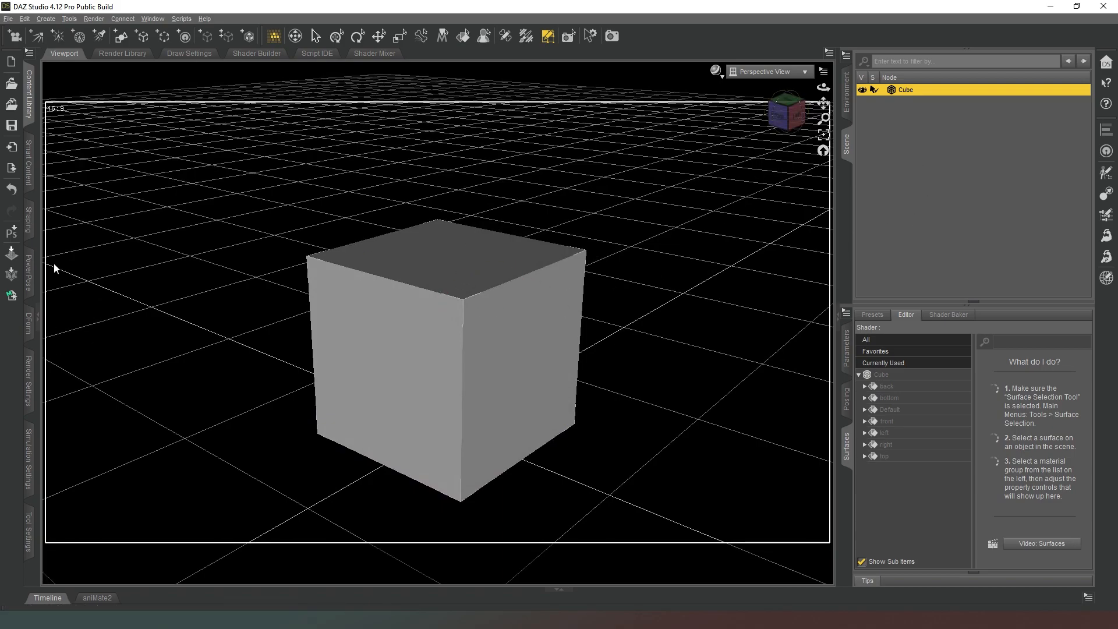
{"action": "left_click", "coordinate": [28, 94]}
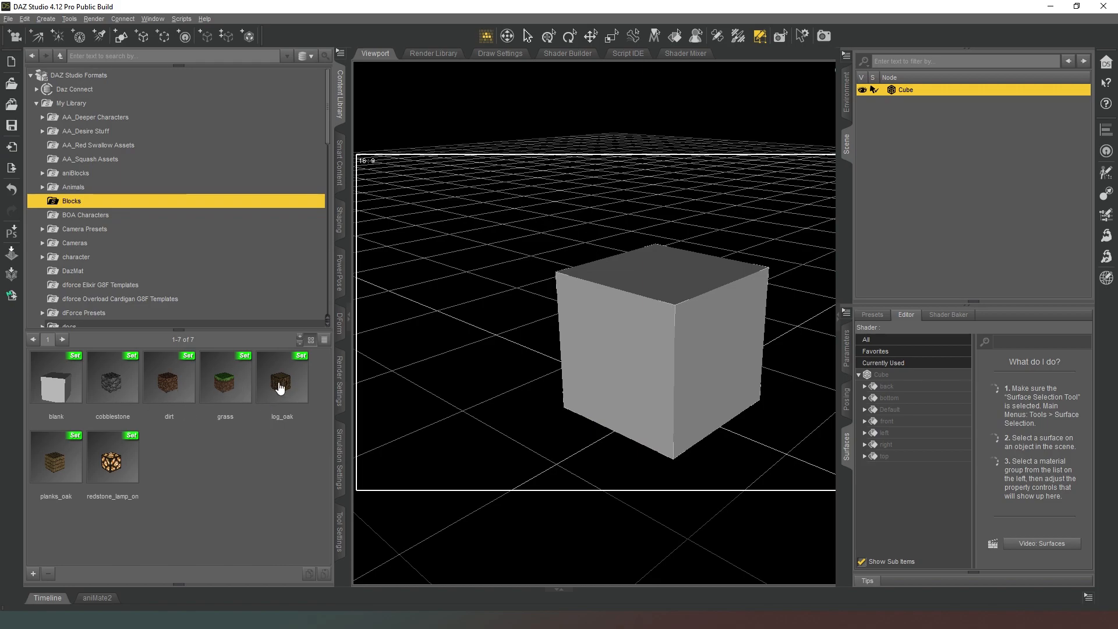
{"action": "mouse_move", "coordinate": [287, 382]}
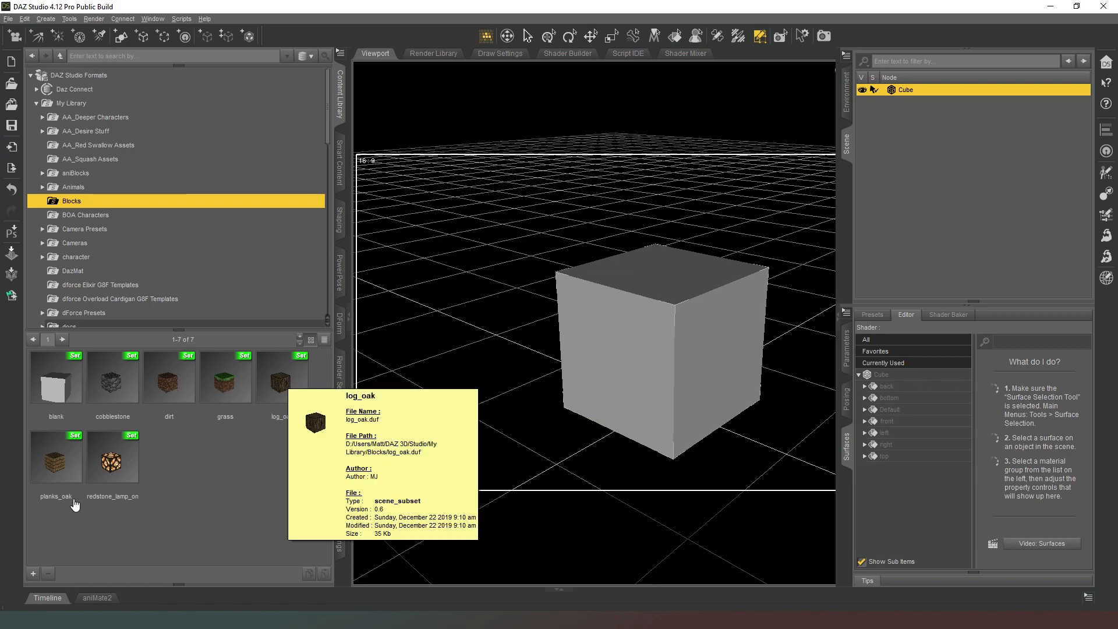
{"action": "mouse_move", "coordinate": [62, 468]}
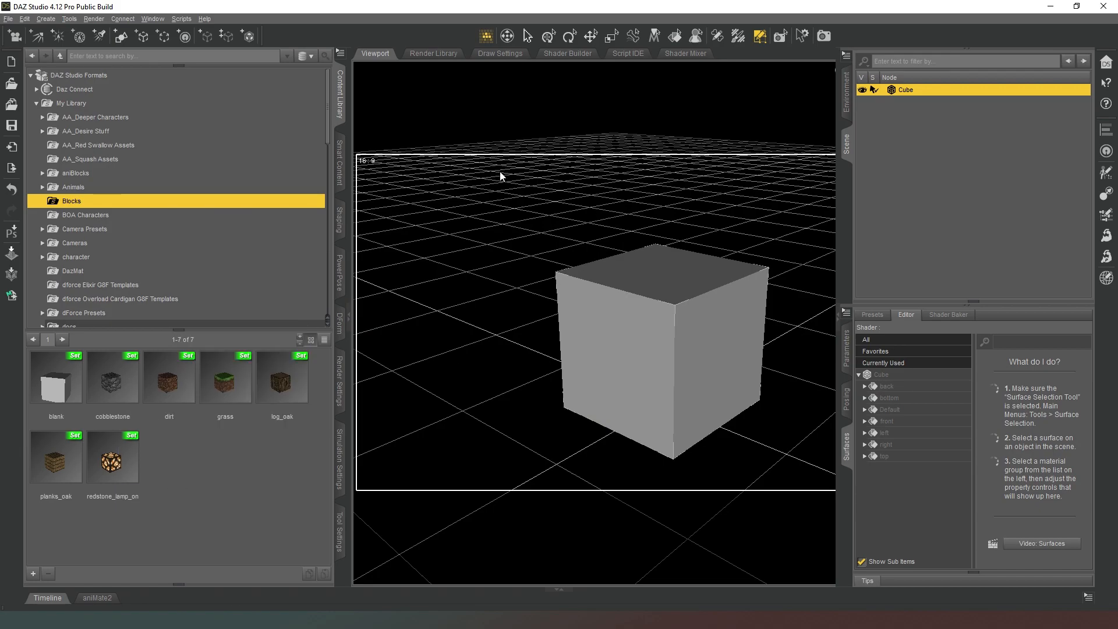
{"action": "left_click", "coordinate": [341, 103]}
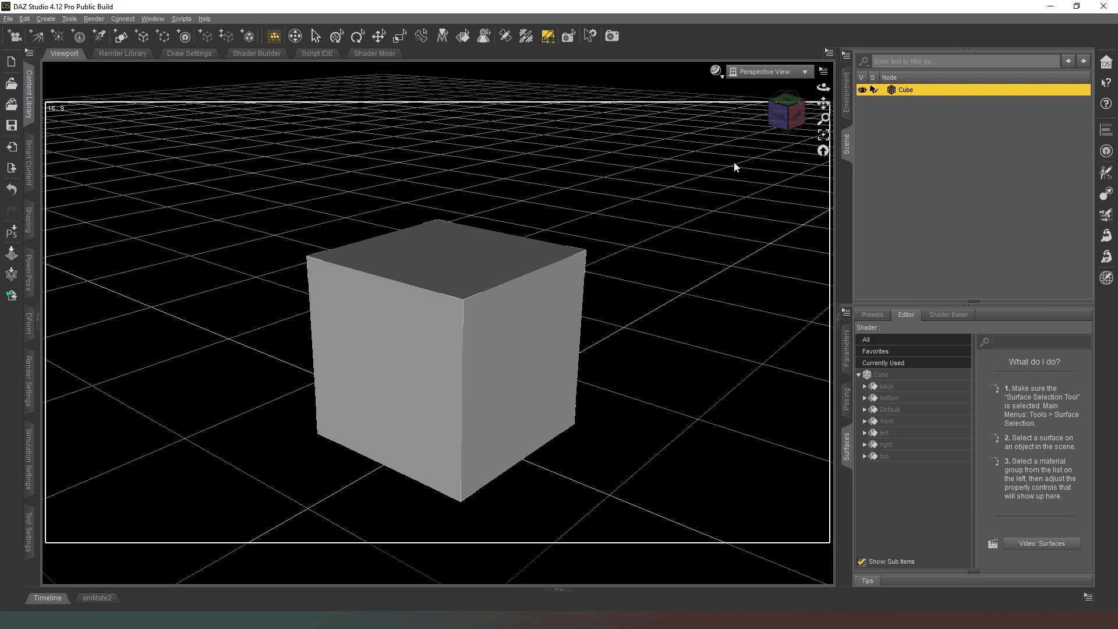
{"action": "left_click", "coordinate": [909, 390]}
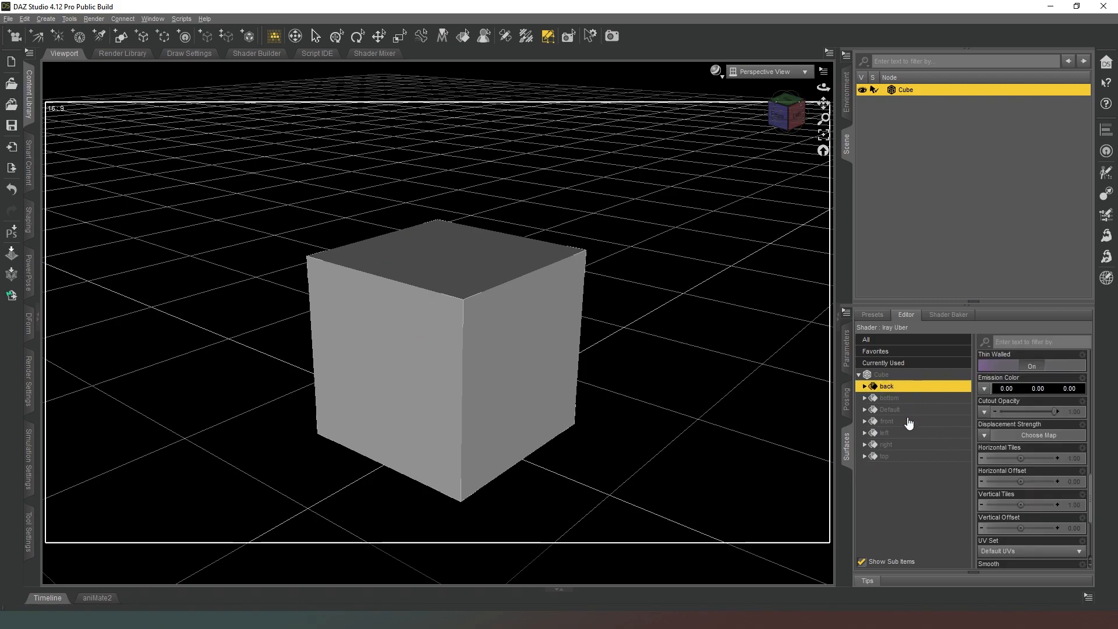
{"action": "left_click", "coordinate": [909, 455], "text": "shift"}
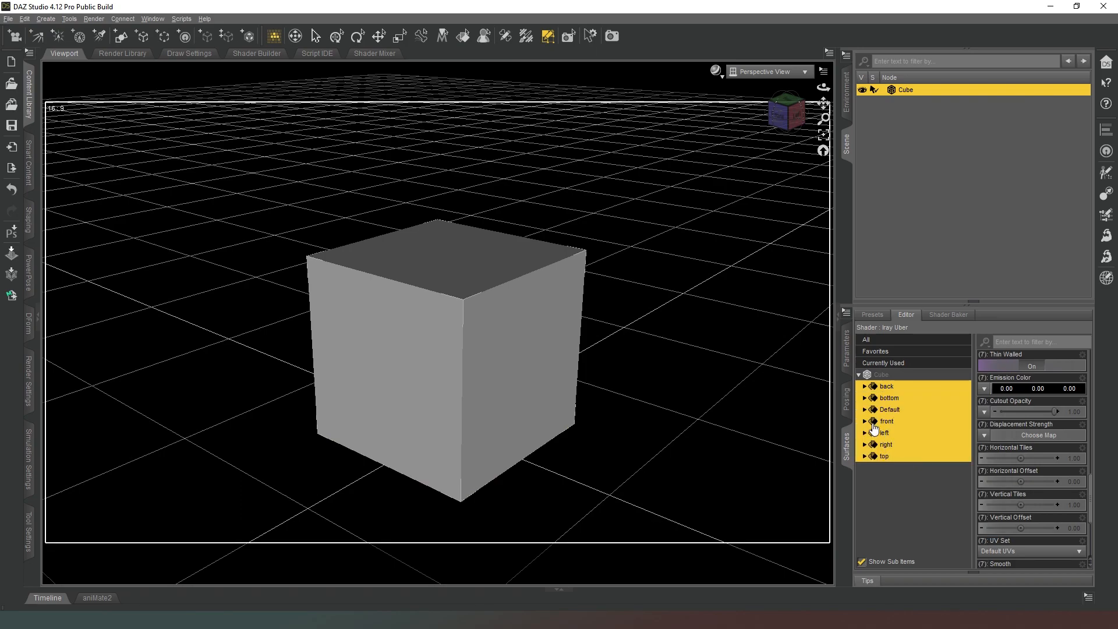
{"action": "left_click", "coordinate": [890, 411]}
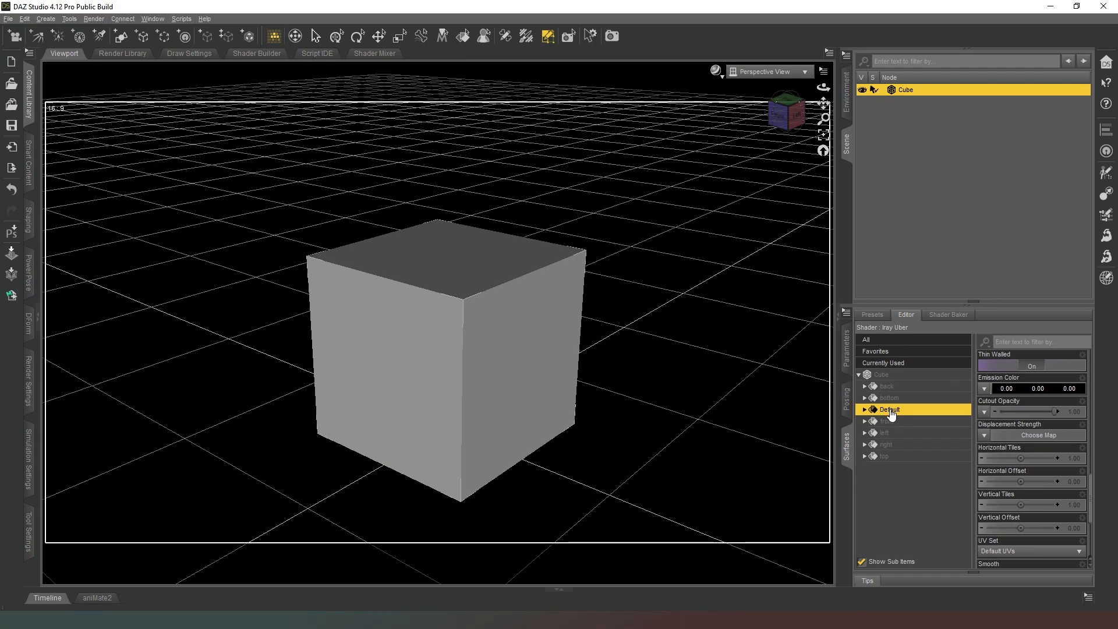
{"action": "right_click", "coordinate": [891, 412]}
{"action": "mouse_move", "coordinate": [927, 465]}
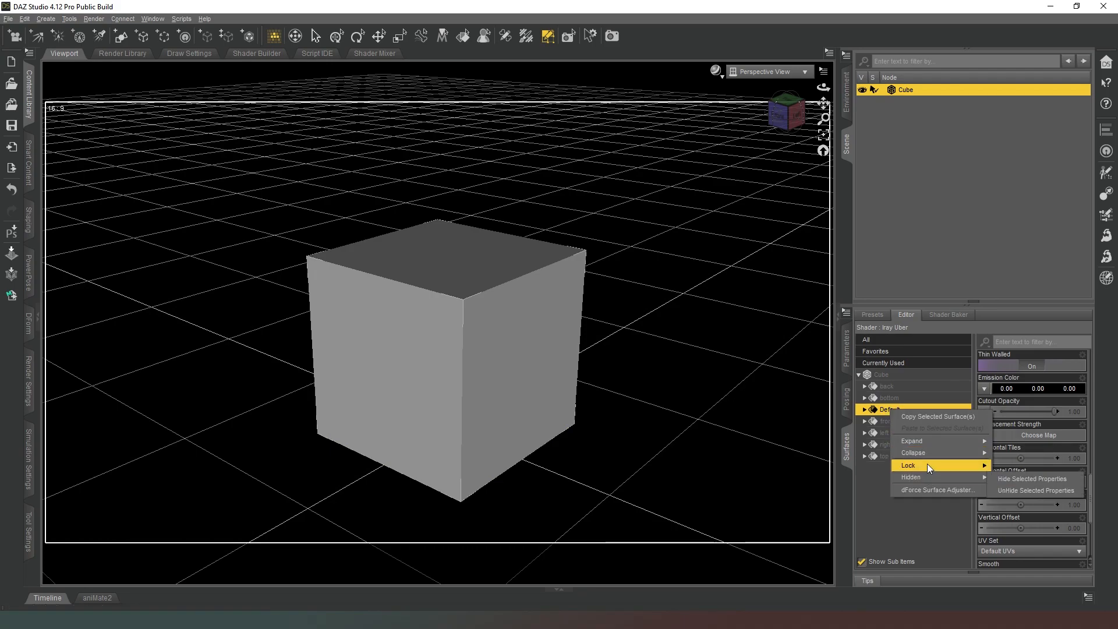
{"action": "left_click", "coordinate": [918, 520]}
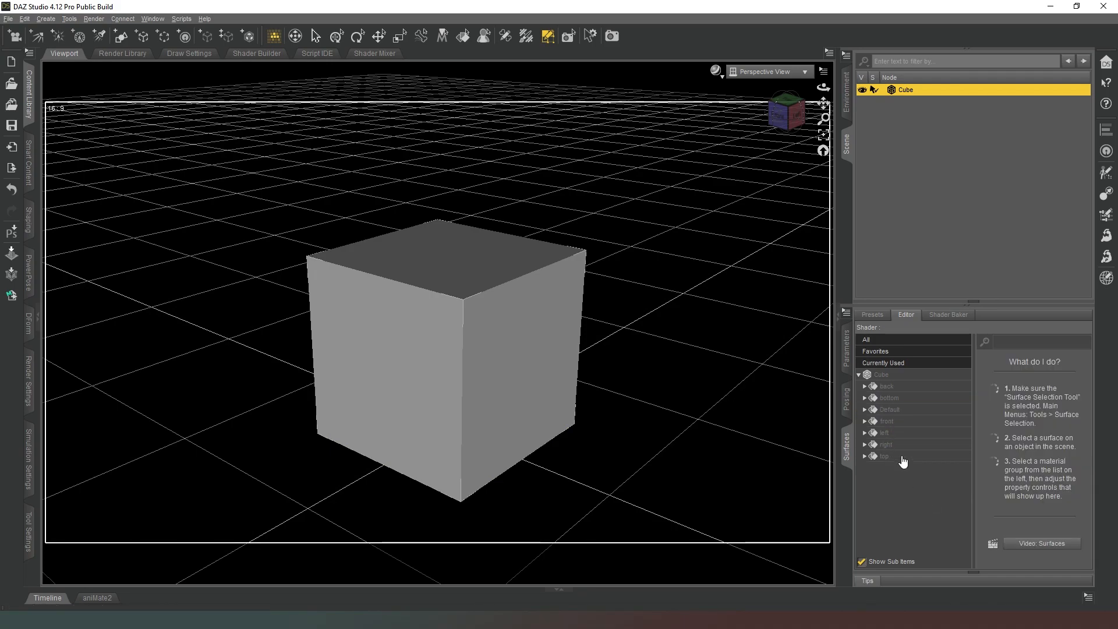
Select all of the Cube's surfaces and apply sand.png from the Minecraft textures folder as their Base Color map.
{"action": "left_click", "coordinate": [903, 457]}
{"action": "left_click", "coordinate": [888, 387], "text": "shift"}
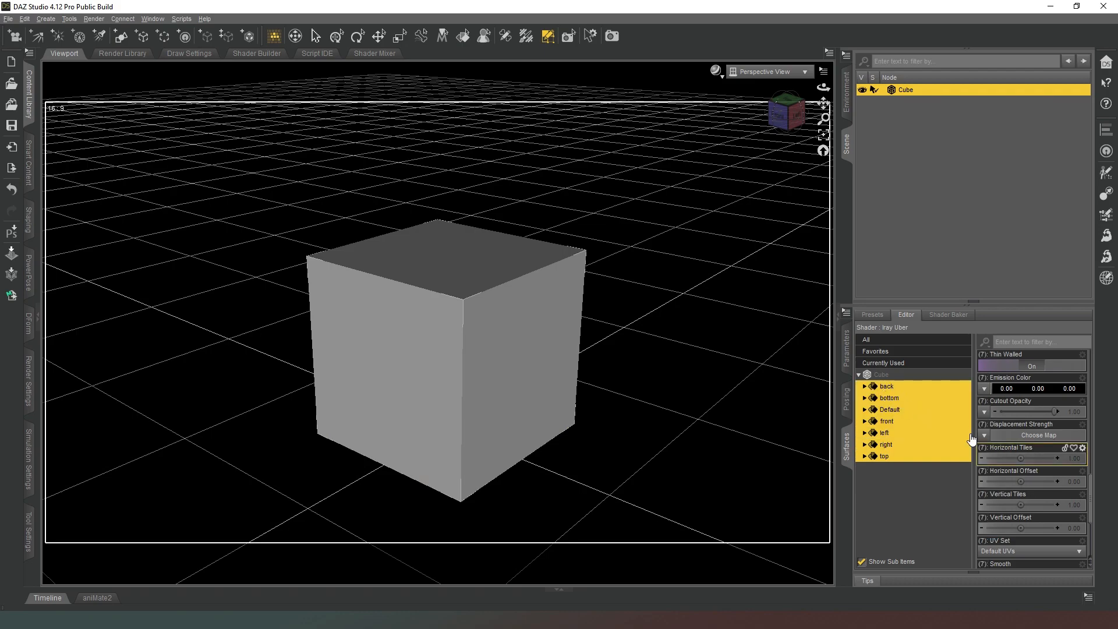
{"action": "scroll", "coordinate": [990, 434], "scroll_direction": "down", "scroll_amount": 5}
{"action": "scroll", "coordinate": [993, 437], "scroll_direction": "up", "scroll_amount": 6}
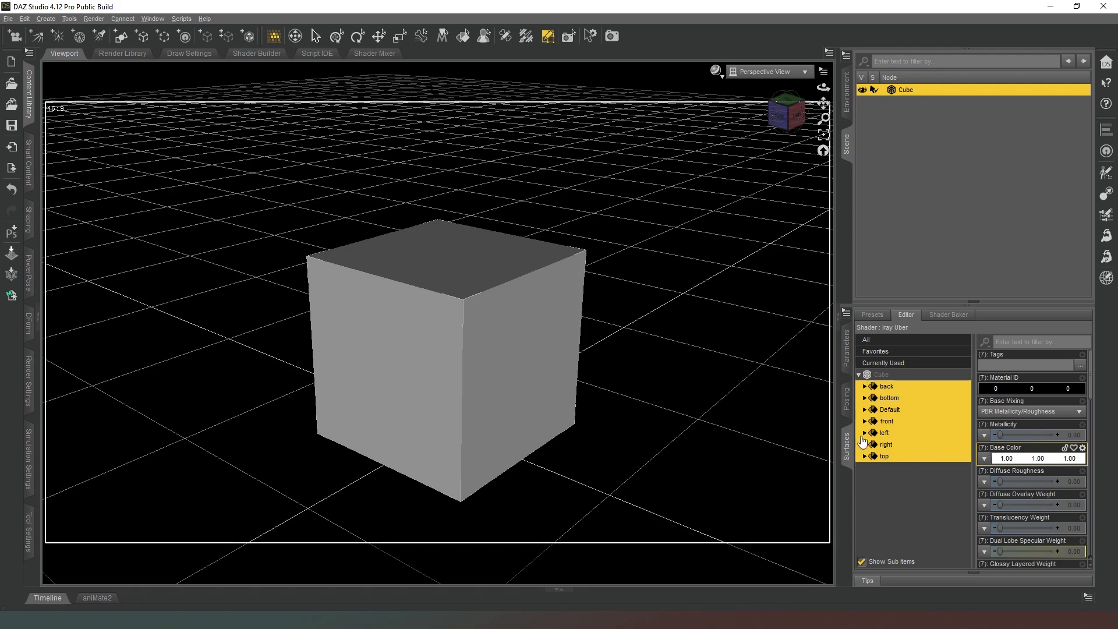
{"action": "left_click", "coordinate": [985, 459]}
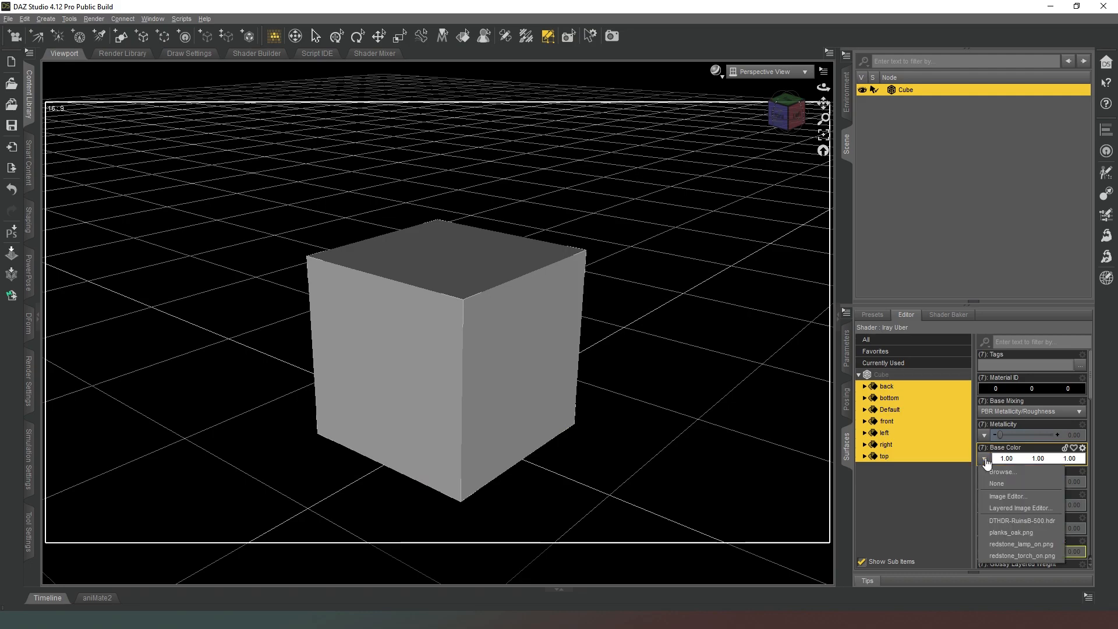
{"action": "left_click", "coordinate": [1004, 472]}
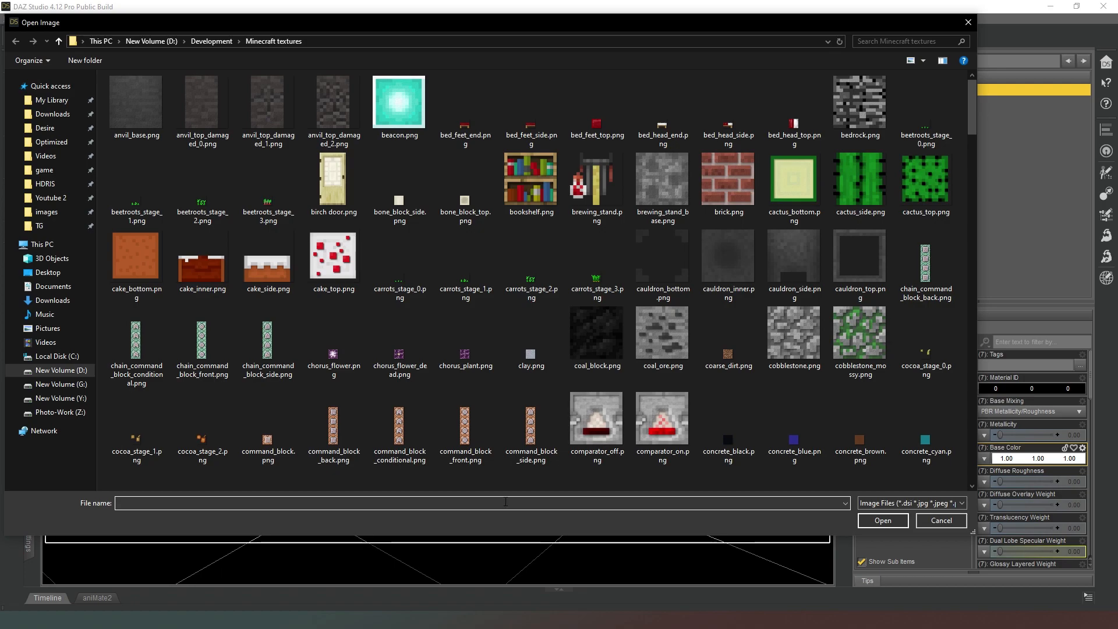
{"action": "type", "text": "sand"}
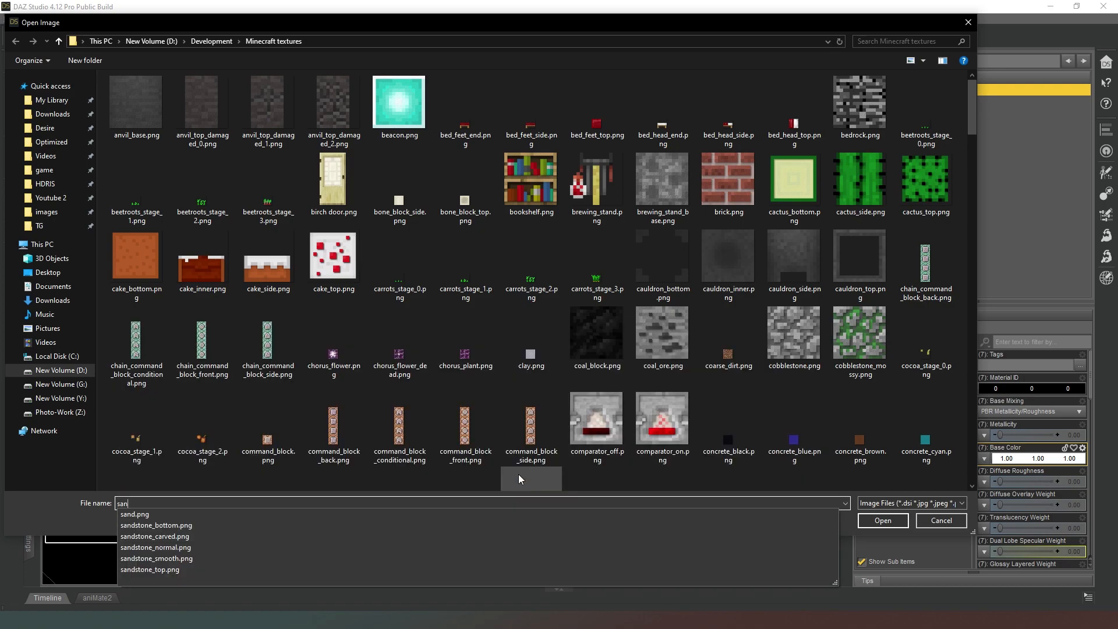
{"action": "left_click", "coordinate": [164, 515]}
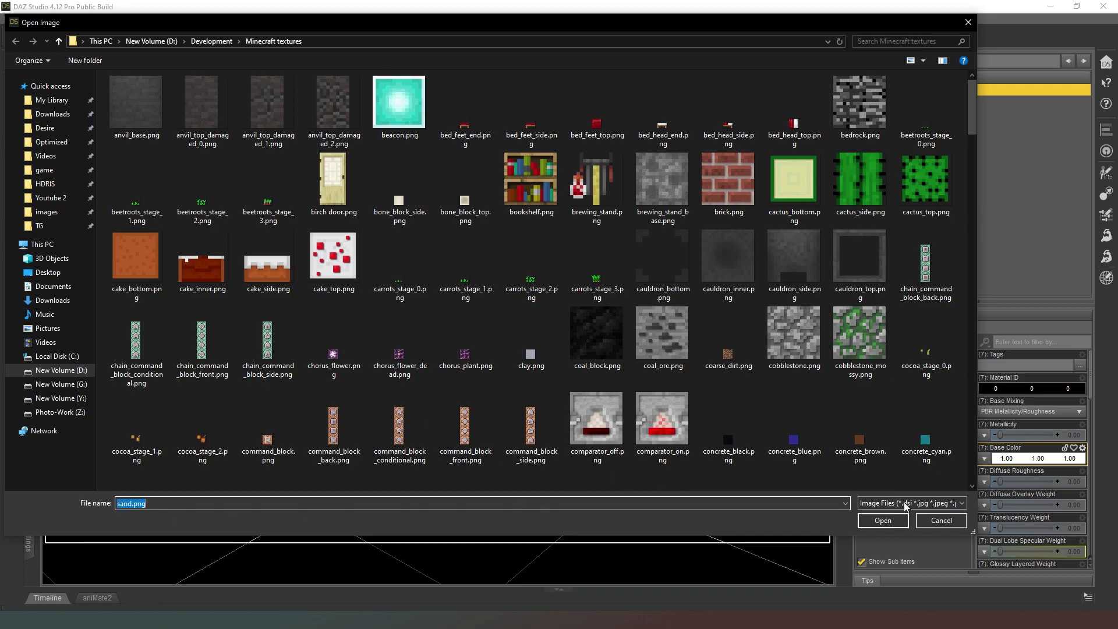
{"action": "left_click", "coordinate": [883, 521]}
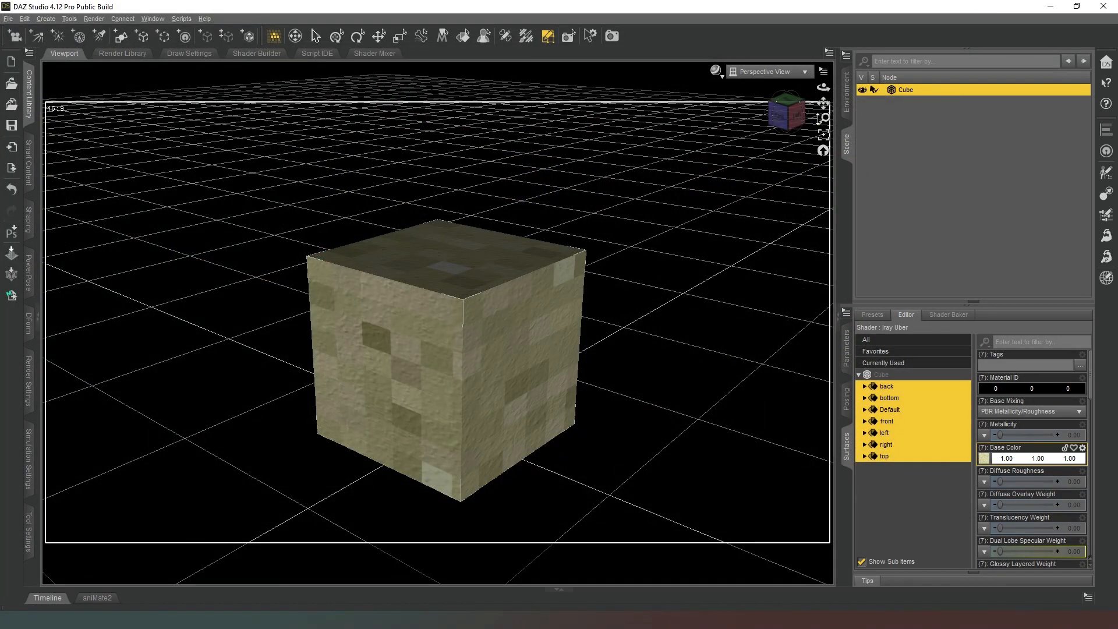
Set both Horizontal Tiles and Vertical Tiles to 3 for all of the cube's surfaces.
{"action": "scroll", "coordinate": [786, 120], "scroll_direction": "down", "scroll_amount": 2}
{"action": "mouse_move", "coordinate": [786, 122]}
{"action": "left_mouse_down"}
{"action": "mouse_move", "coordinate": [824, 137]}
{"action": "mouse_move", "coordinate": [778, 125]}
{"action": "left_mouse_up"}
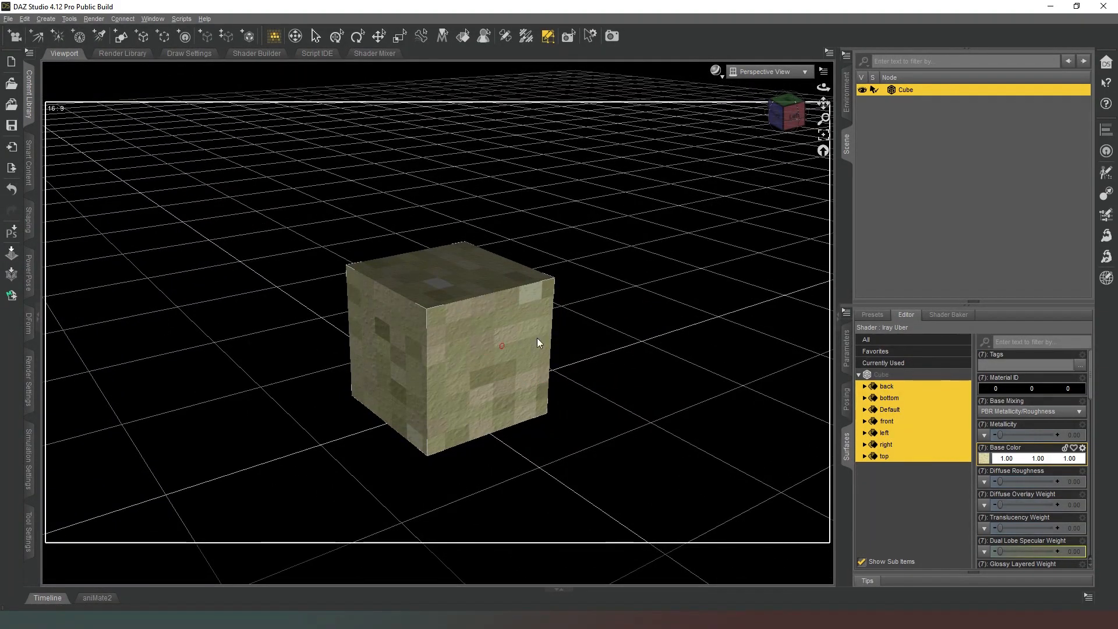
{"action": "left_click", "coordinate": [989, 407]}
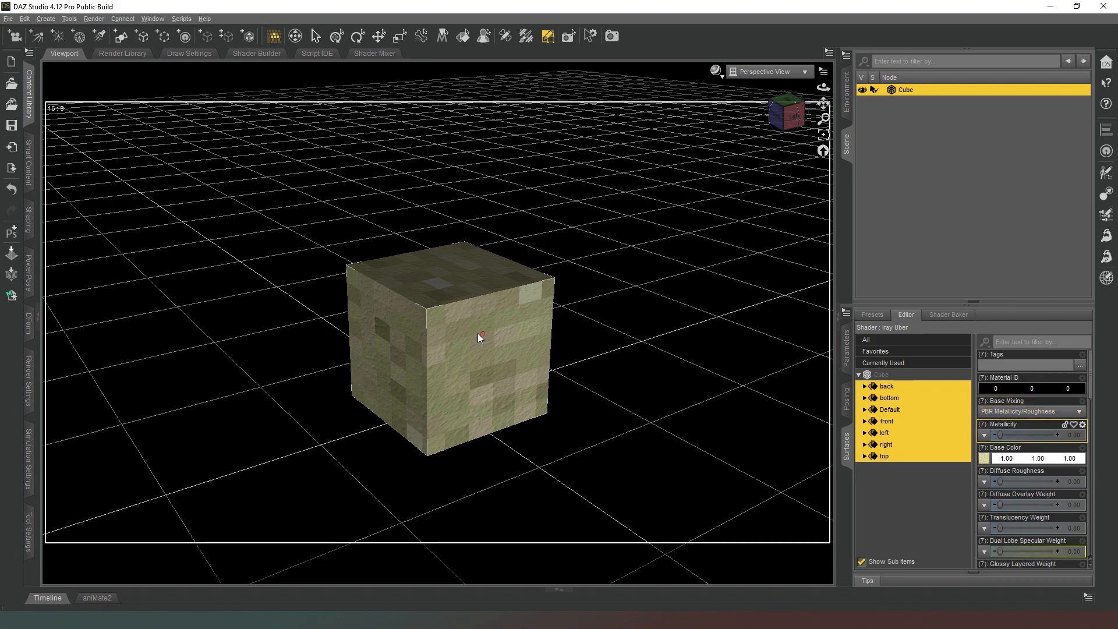
{"action": "scroll", "coordinate": [1028, 460], "scroll_direction": "down", "scroll_amount": 8}
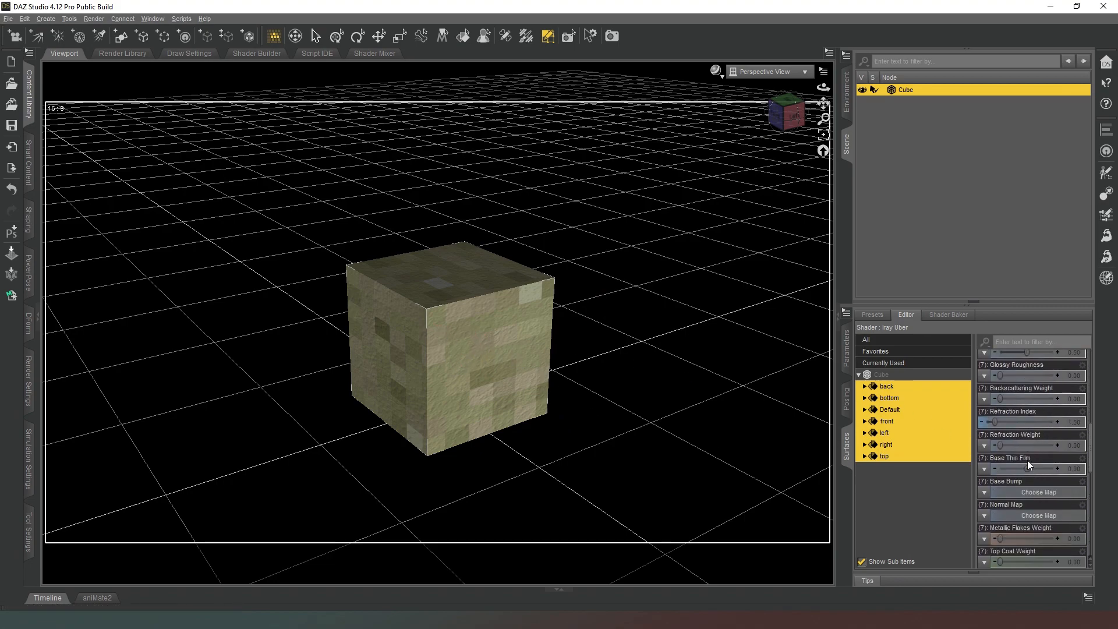
{"action": "scroll", "coordinate": [1026, 458], "scroll_direction": "down", "scroll_amount": 8}
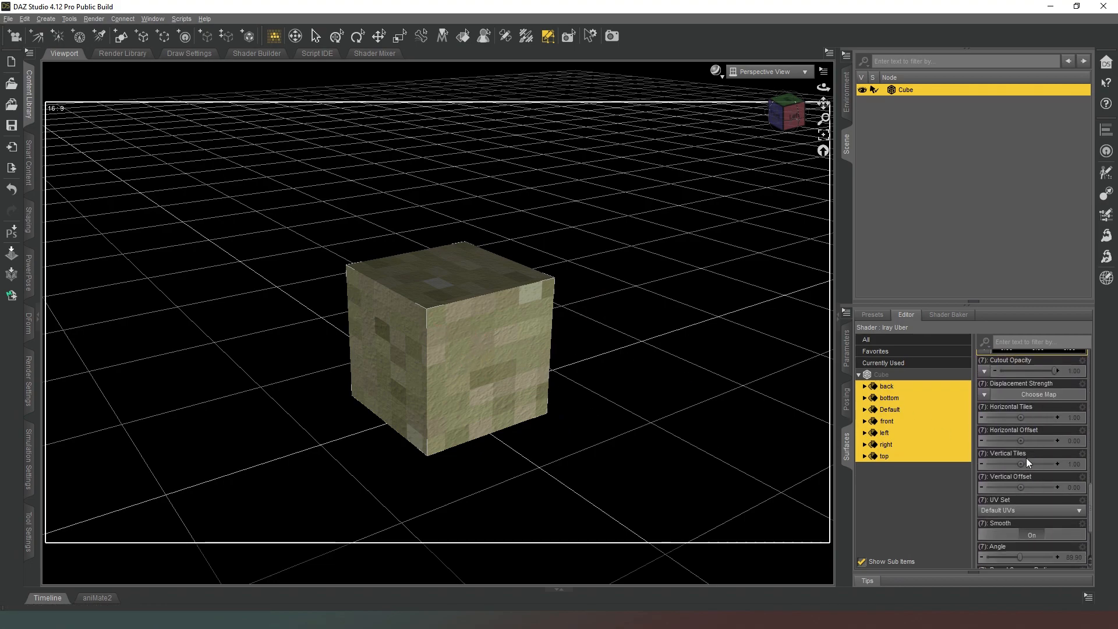
{"action": "left_click", "coordinate": [1073, 412]}
{"action": "type", "text": "3"}
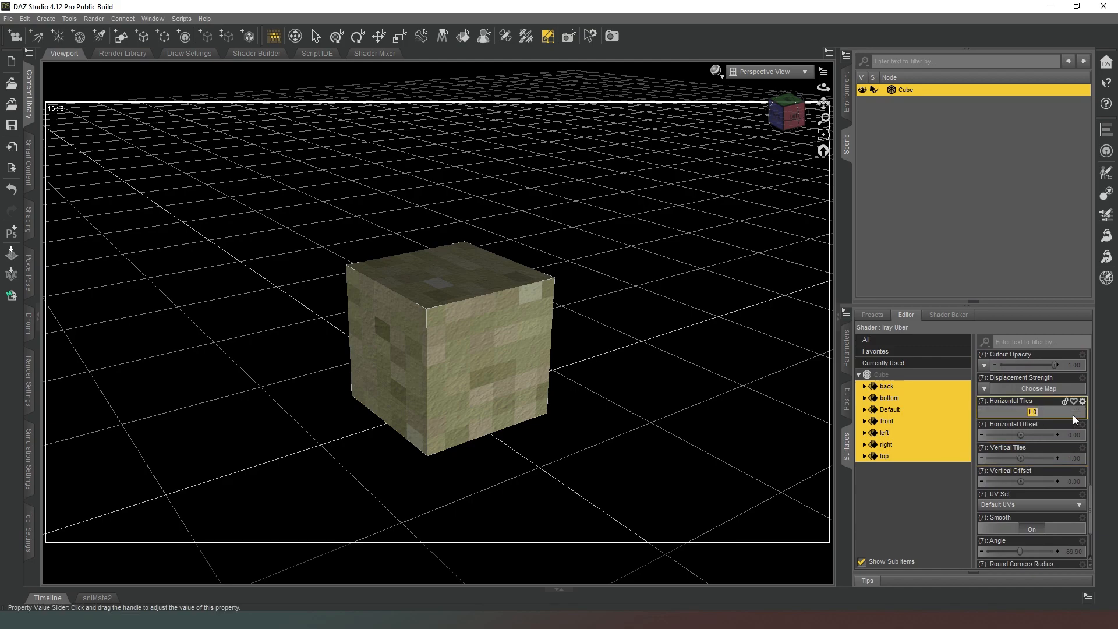
{"action": "key", "text": "Return"}
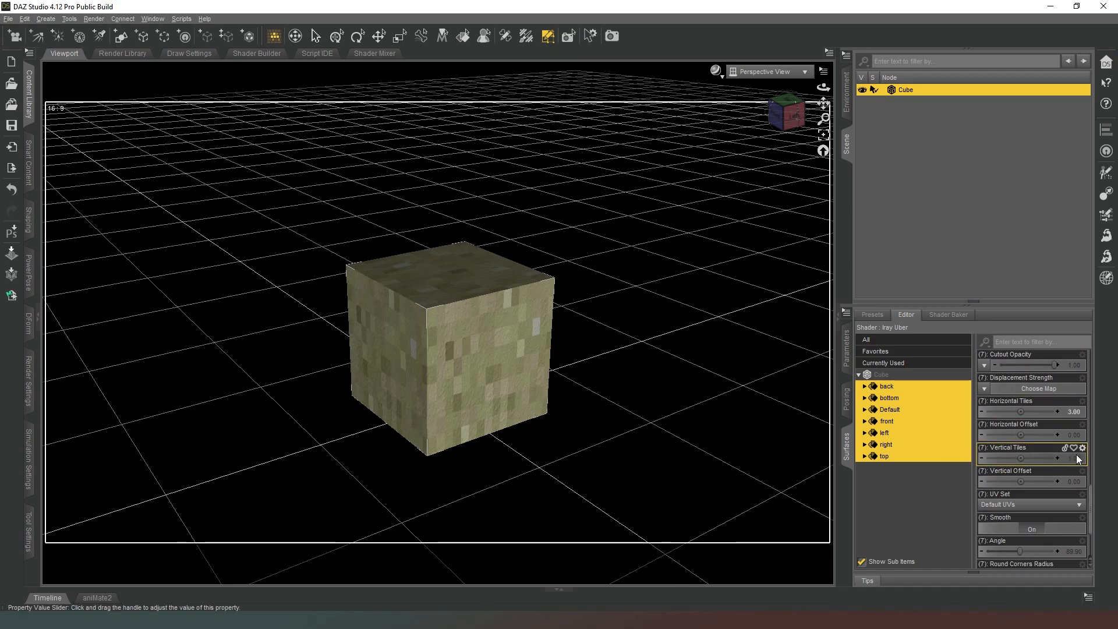
{"action": "left_click", "coordinate": [1077, 456]}
{"action": "type", "text": "3"}
{"action": "key", "text": "Return"}
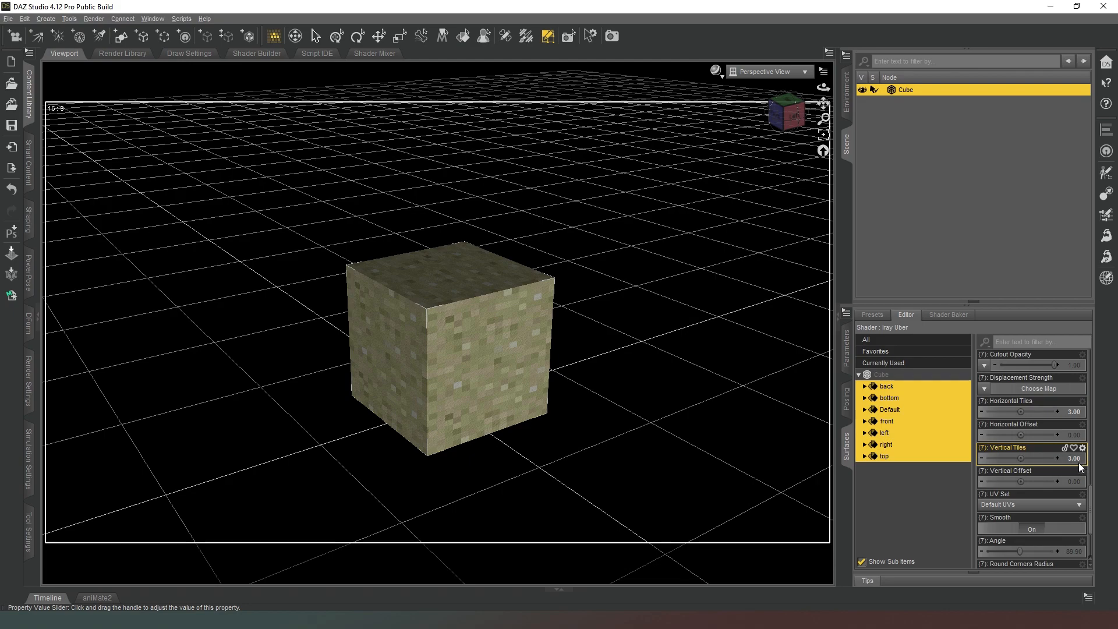
Rename the Cube node as sand and save it as a compressed scene subset named "sand" in the library's Blocks folder.
{"action": "left_click_drag", "start_coordinate": [782, 129], "coordinate": [801, 136]}
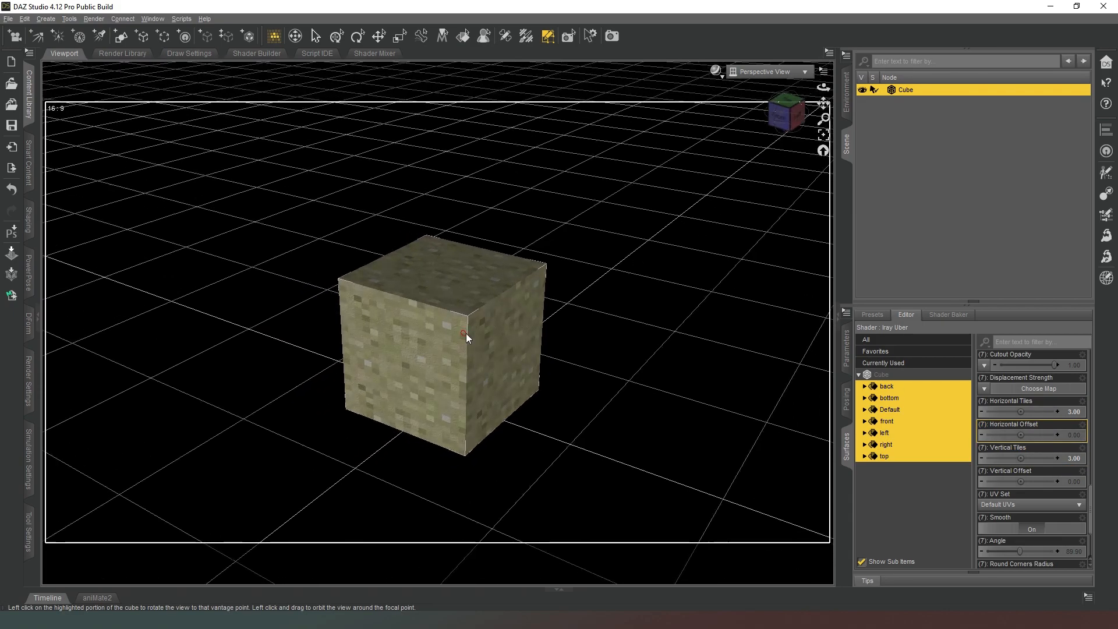
{"action": "double_click", "coordinate": [906, 90]}
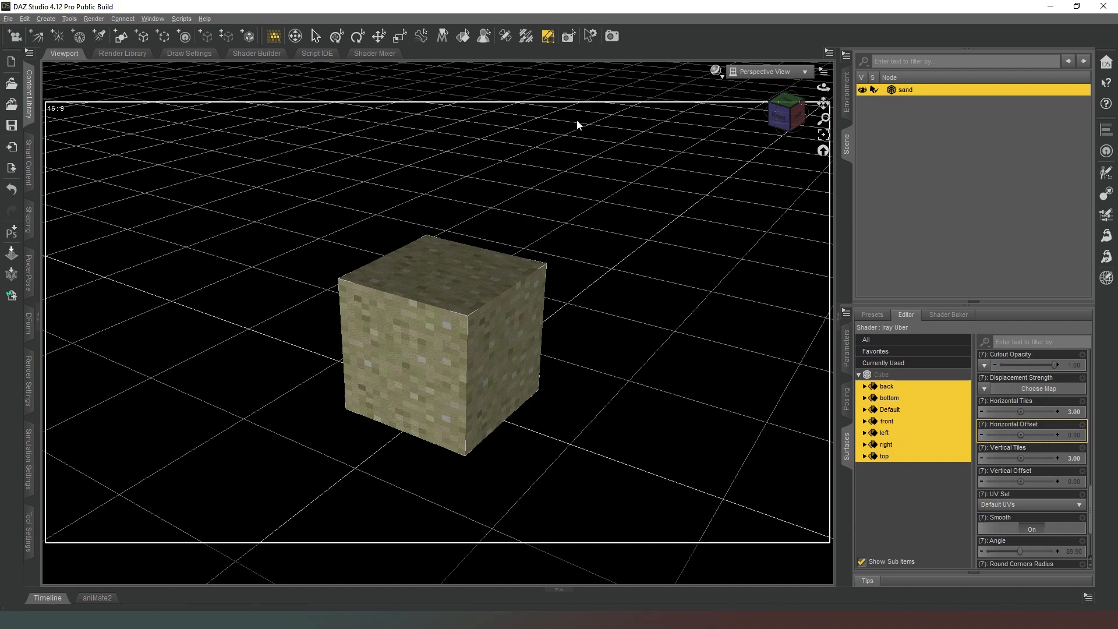
{"action": "left_click", "coordinate": [28, 93]}
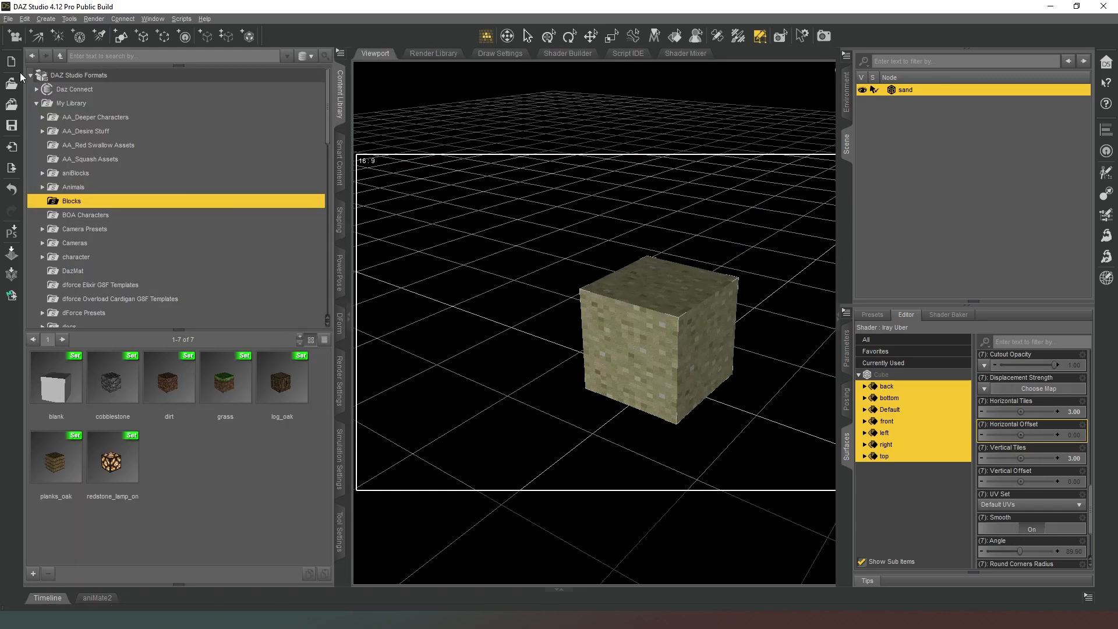
{"action": "left_click", "coordinate": [34, 574]}
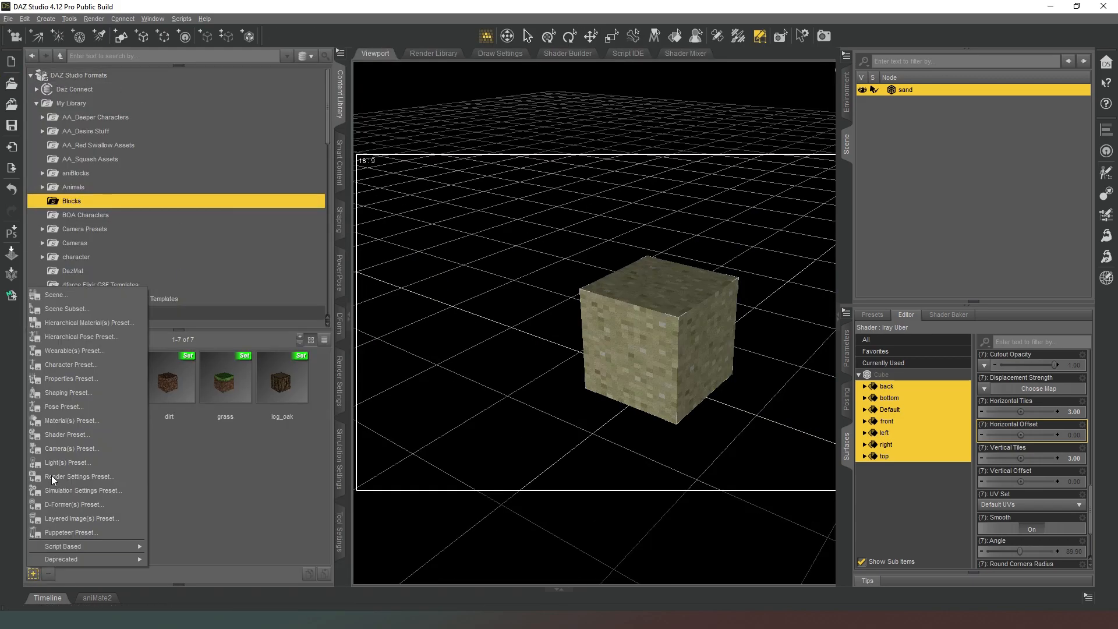
{"action": "left_click", "coordinate": [70, 308]}
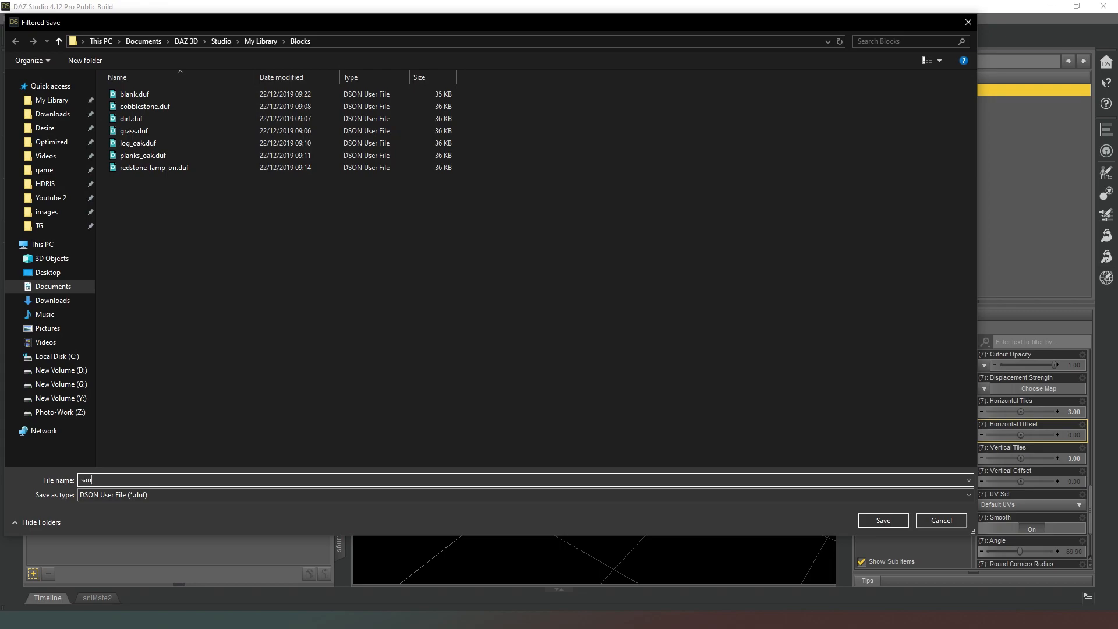
{"action": "type", "text": "sand"}
{"action": "key", "text": "Return"}
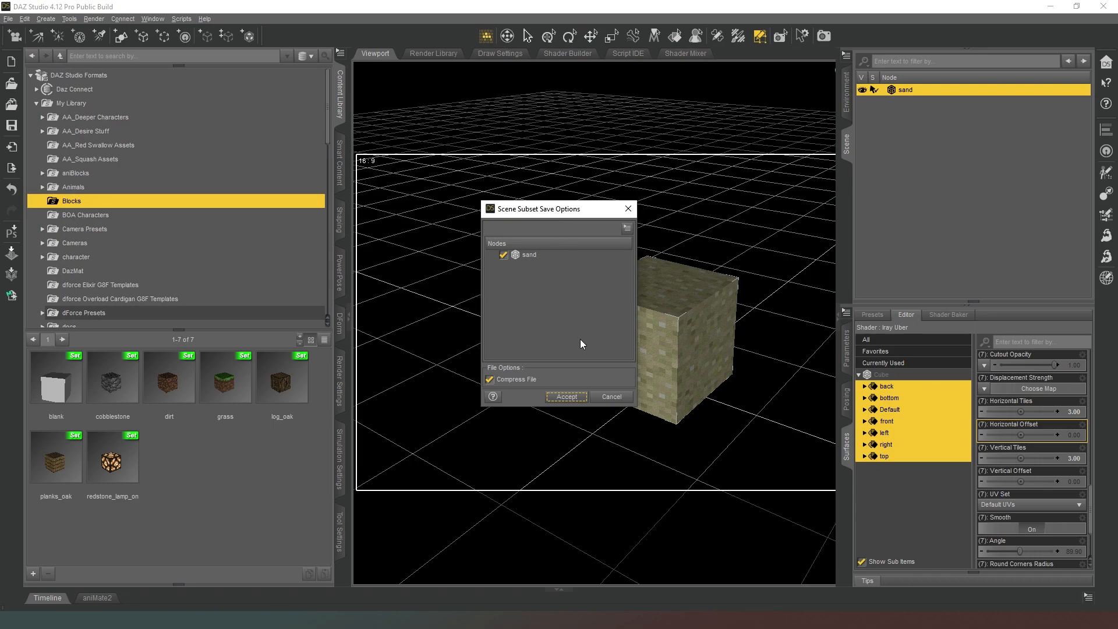
{"action": "left_click", "coordinate": [572, 398]}
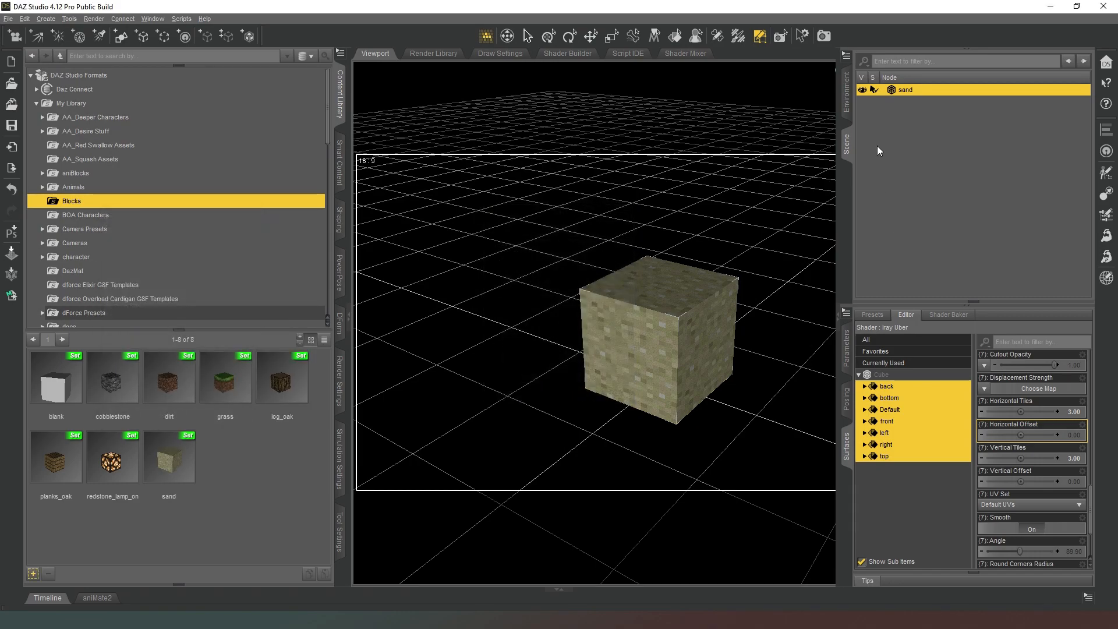
Move the sand block backward along its Z axis by about one block length.
{"action": "left_click", "coordinate": [847, 146]}
{"action": "left_click", "coordinate": [650, 36]}
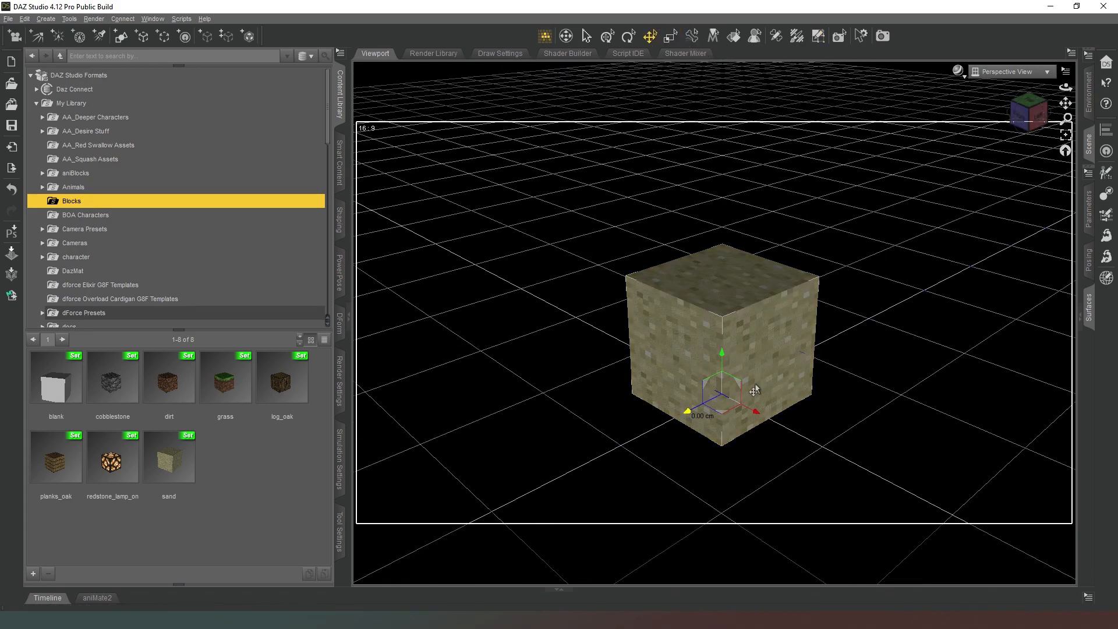
{"action": "left_click_drag", "start_coordinate": [688, 413], "coordinate": [680, 436]}
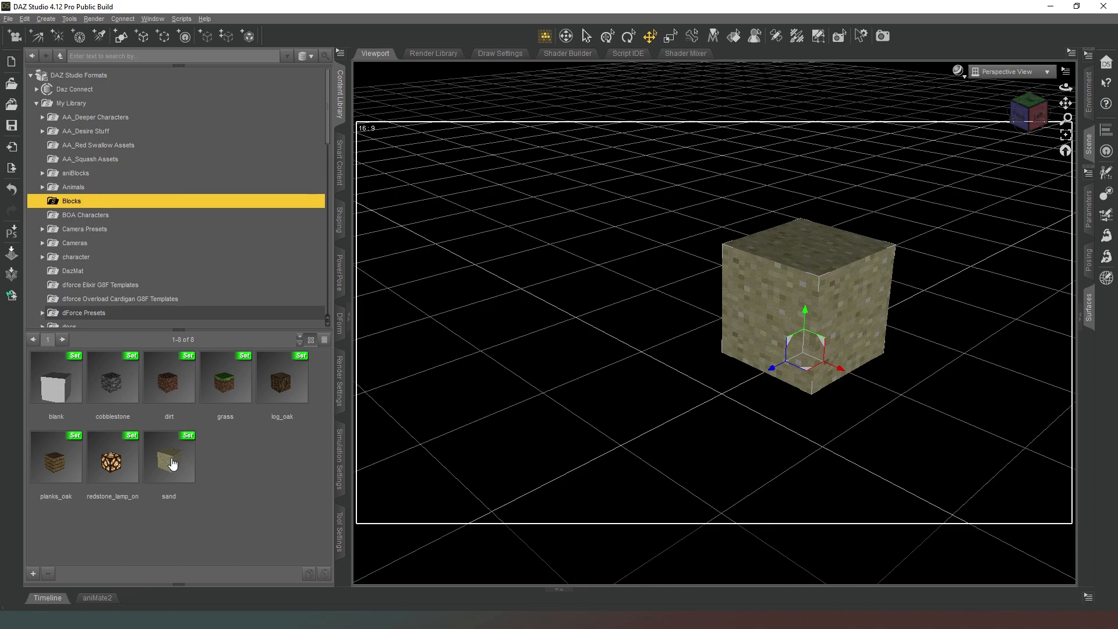
Load a second sand block from the library in front of the moved one and select it.
{"action": "left_click", "coordinate": [173, 463]}
{"action": "left_click_drag", "start_coordinate": [194, 458], "coordinate": [646, 419]}
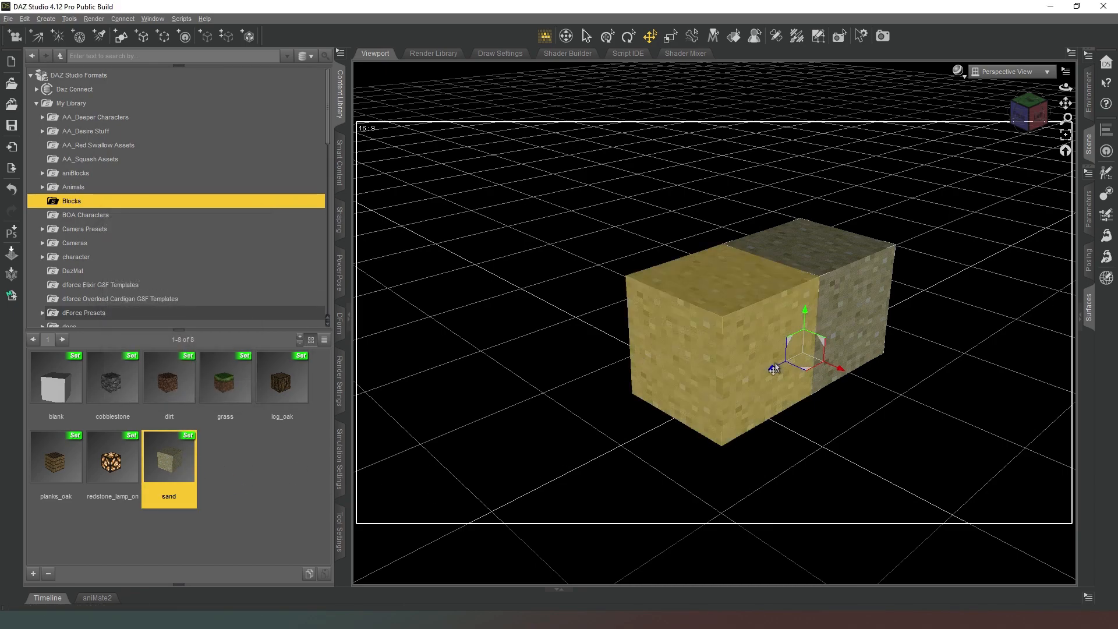
{"action": "left_click_drag", "start_coordinate": [772, 369], "coordinate": [868, 344]}
{"action": "left_click", "coordinate": [750, 351]}
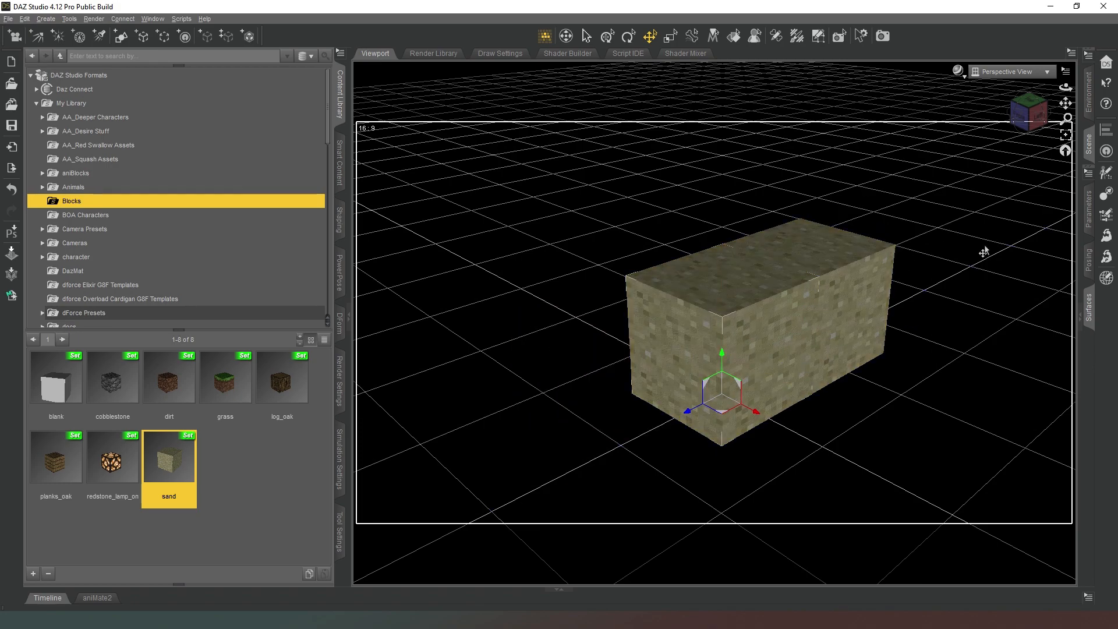
Set the viewport draw style to NVIDIA Iray and inspect the two adjoining sand blocks from several angles.
{"action": "mouse_move", "coordinate": [1030, 119]}
{"action": "left_mouse_down"}
{"action": "mouse_move", "coordinate": [996, 108]}
{"action": "mouse_move", "coordinate": [1028, 110]}
{"action": "left_mouse_up"}
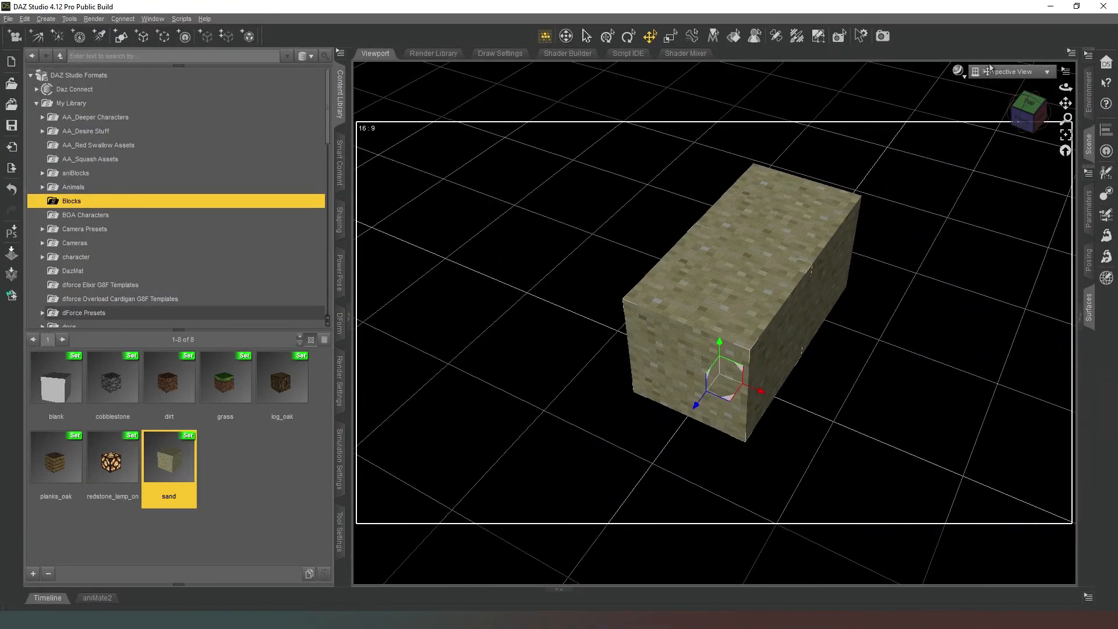
{"action": "left_click", "coordinate": [966, 79]}
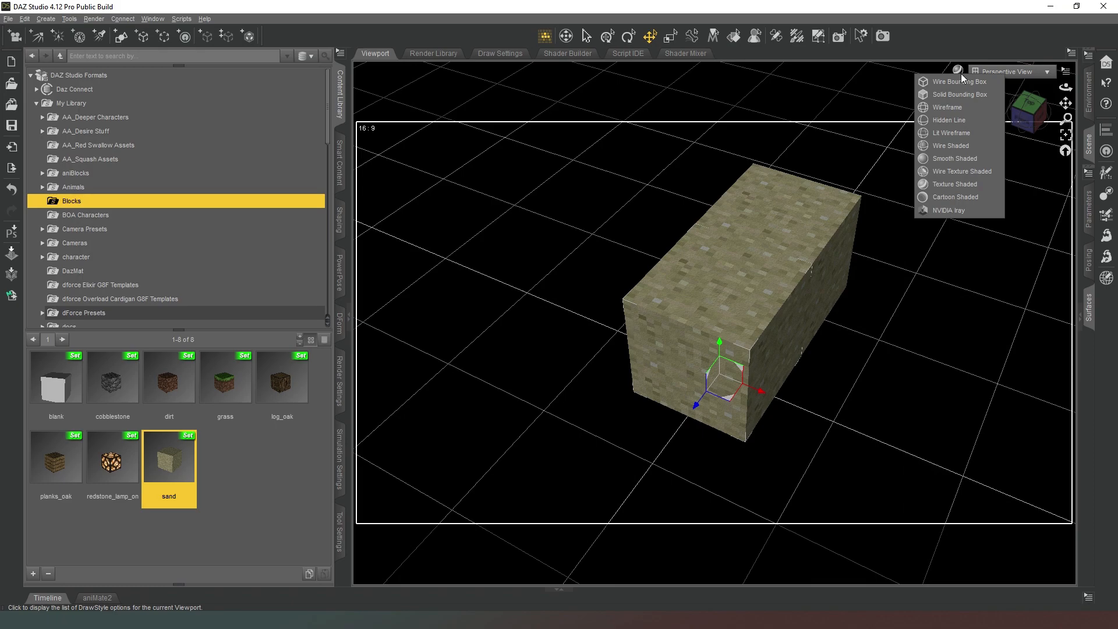
{"action": "left_click", "coordinate": [962, 211]}
{"action": "mouse_move", "coordinate": [1031, 121]}
{"action": "left_mouse_down"}
{"action": "mouse_move", "coordinate": [1014, 114]}
{"action": "mouse_move", "coordinate": [1039, 111]}
{"action": "left_mouse_up"}
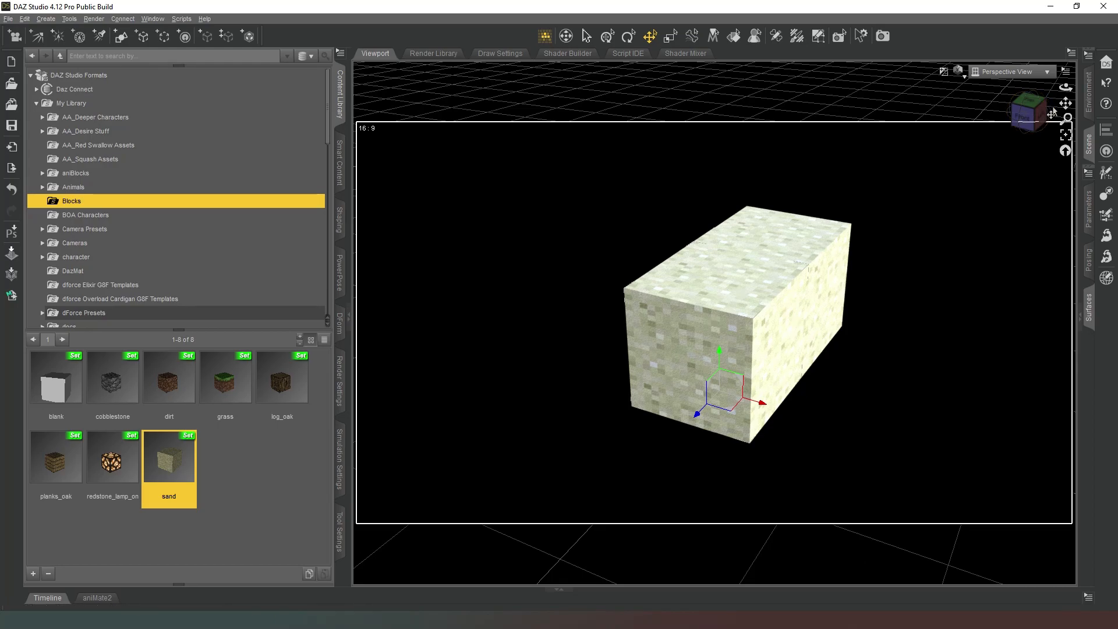
{"action": "left_click_drag", "start_coordinate": [1034, 112], "coordinate": [1043, 122]}
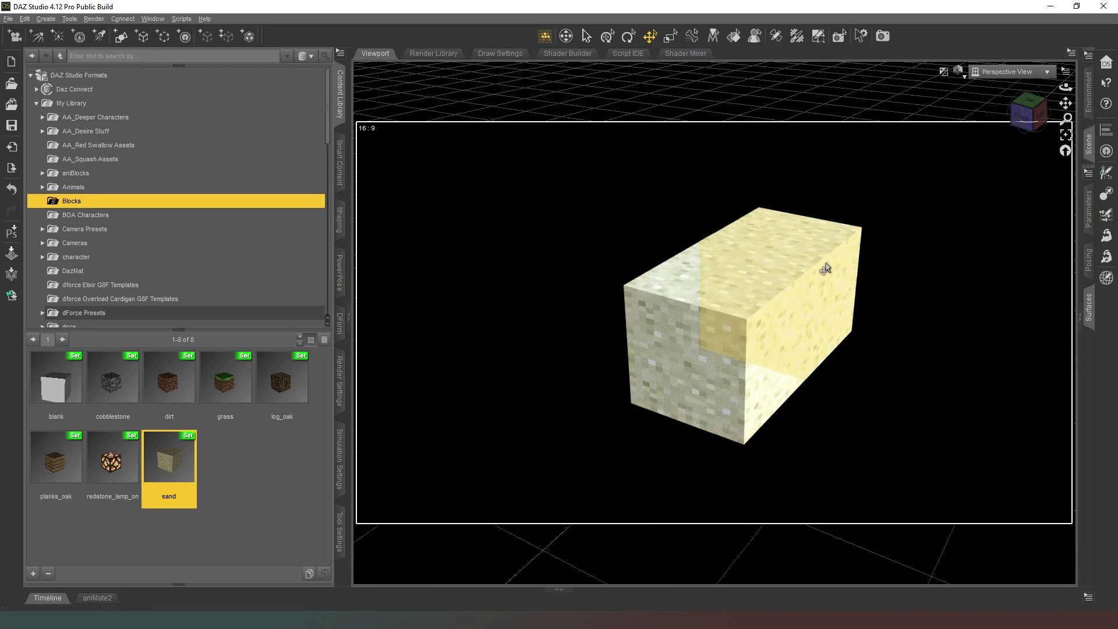
{"action": "left_click_drag", "start_coordinate": [1041, 118], "coordinate": [1029, 117]}
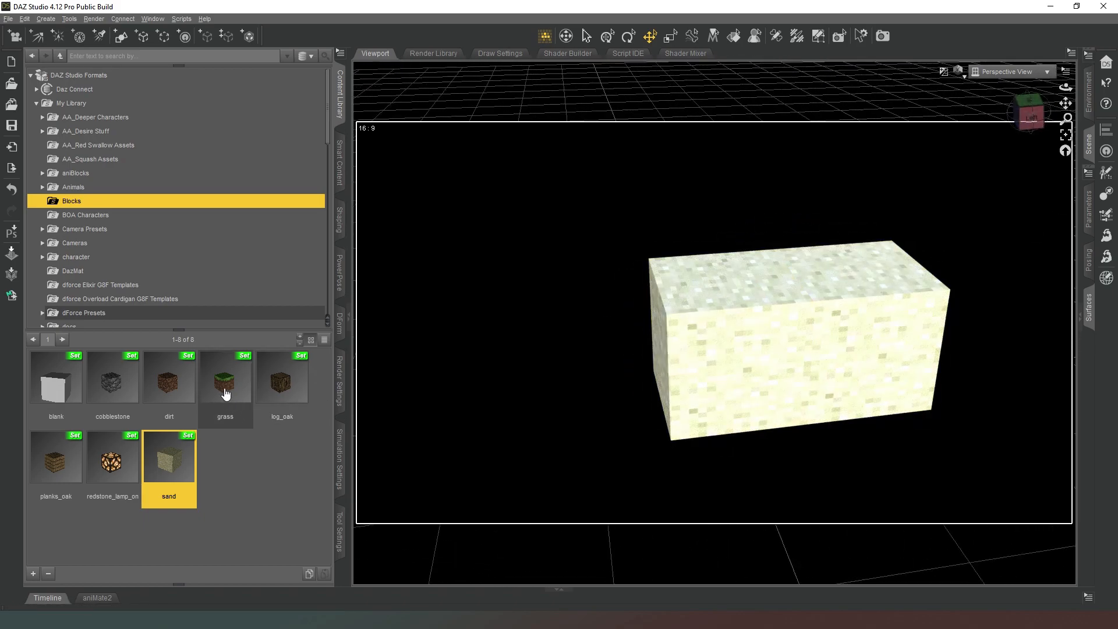
Load the grass block from the library in place of the front sand block and inspect it from above and below.
{"action": "left_click", "coordinate": [222, 382]}
{"action": "left_click_drag", "start_coordinate": [223, 382], "coordinate": [655, 374]}
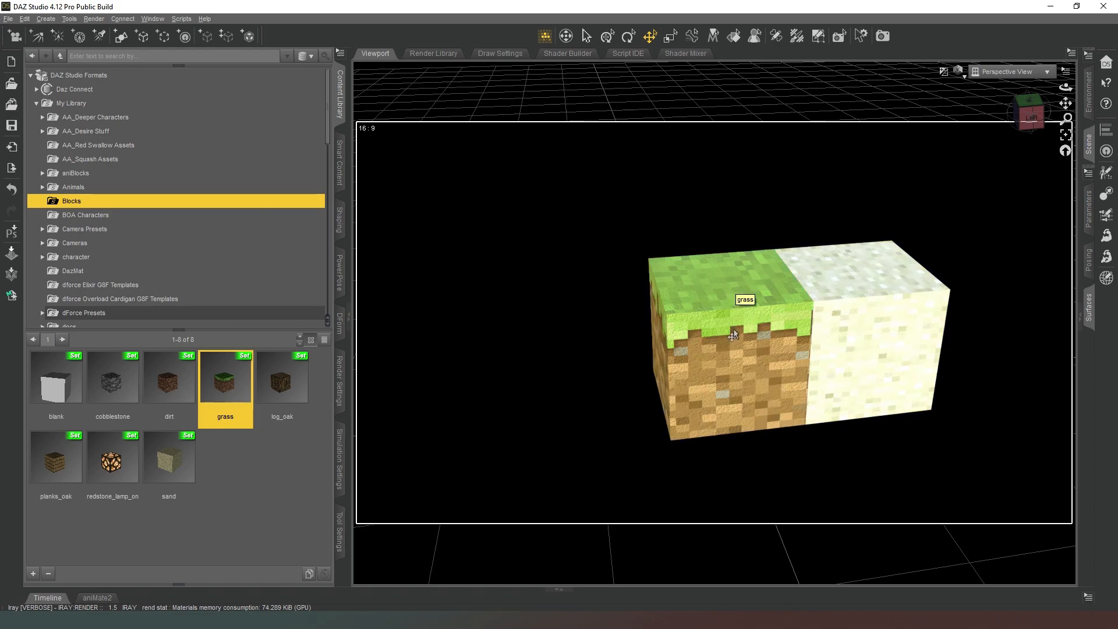
{"action": "left_click_drag", "start_coordinate": [1033, 124], "coordinate": [1023, 167]}
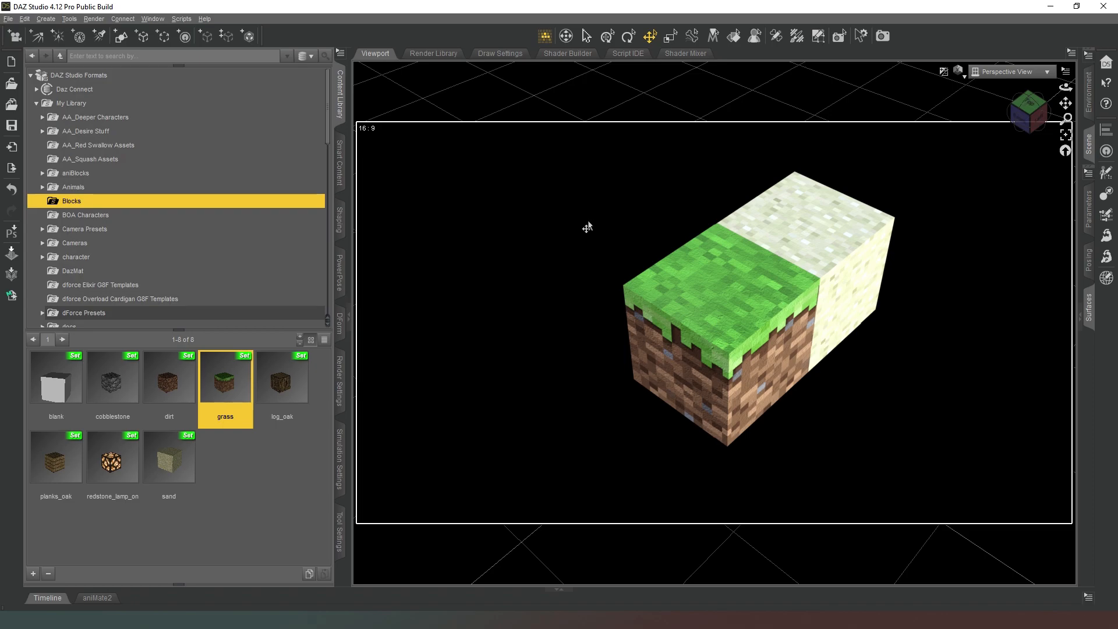
{"action": "left_click", "coordinate": [1031, 116]}
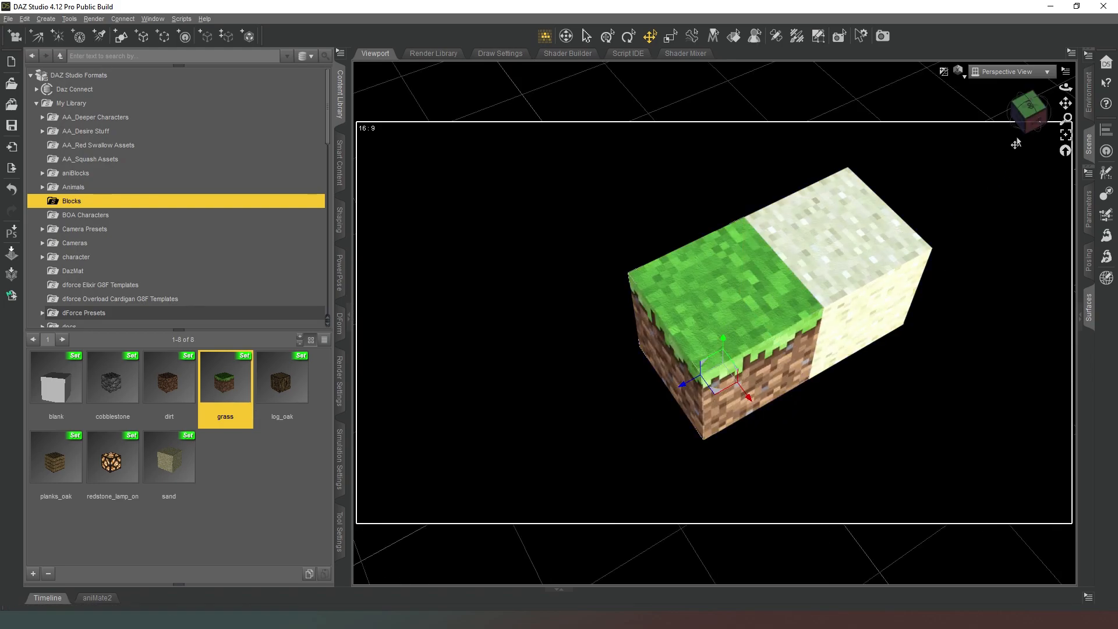
{"action": "left_click", "coordinate": [1030, 123]}
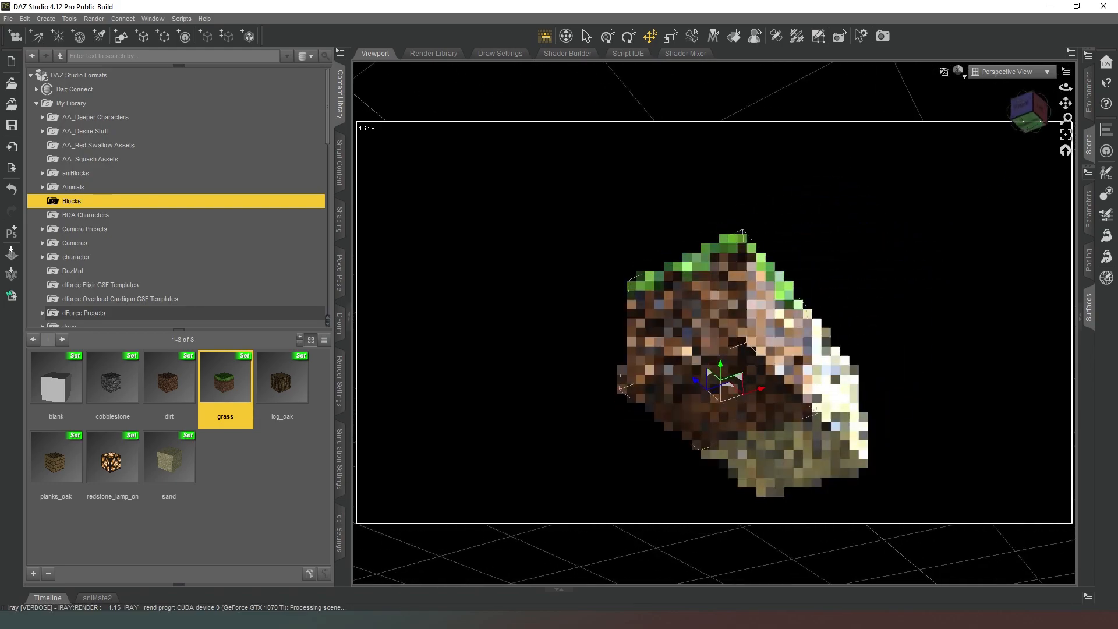
{"action": "left_click", "coordinate": [1027, 117]}
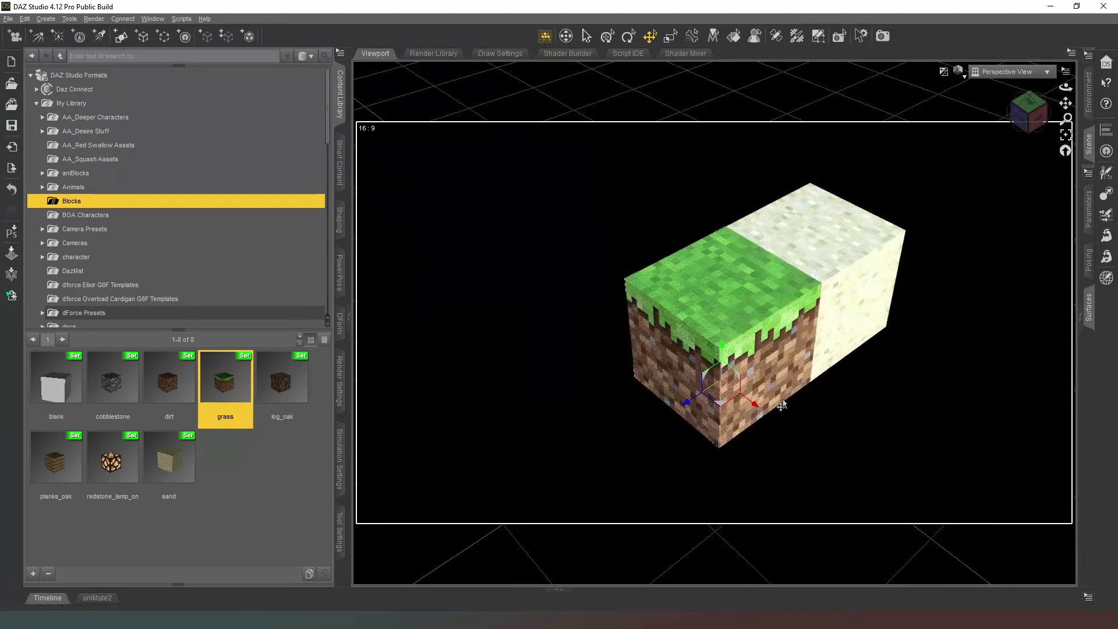
Reset the perspective view of the empty scene and set the Translate tool's snapping increment to 5.
{"action": "left_click_drag", "start_coordinate": [697, 422], "coordinate": [590, 483]}
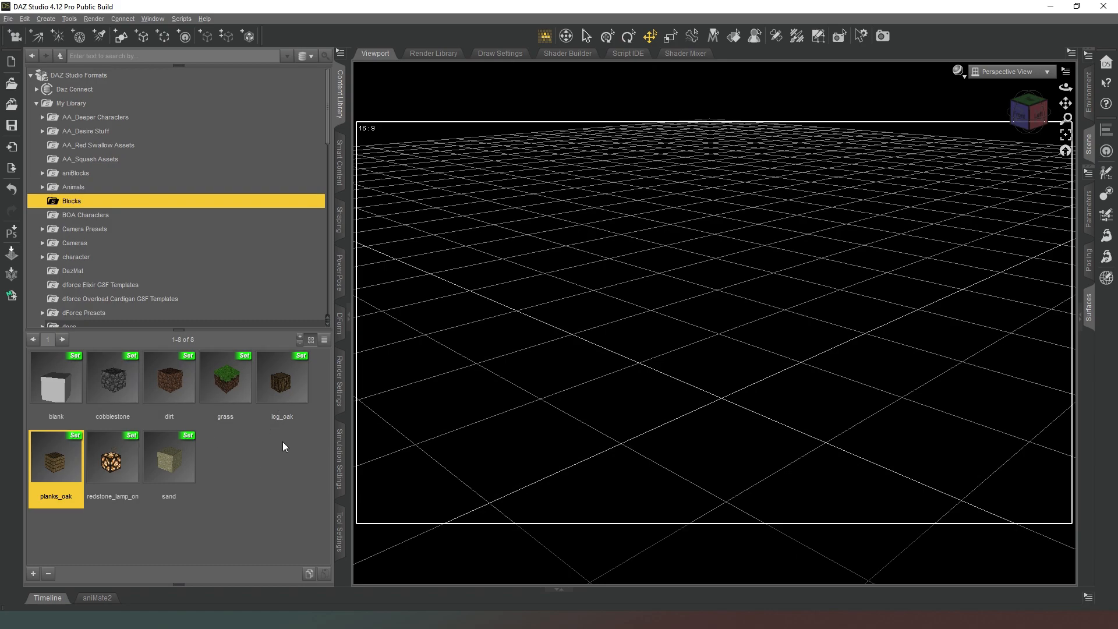
{"action": "left_click", "coordinate": [1067, 154]}
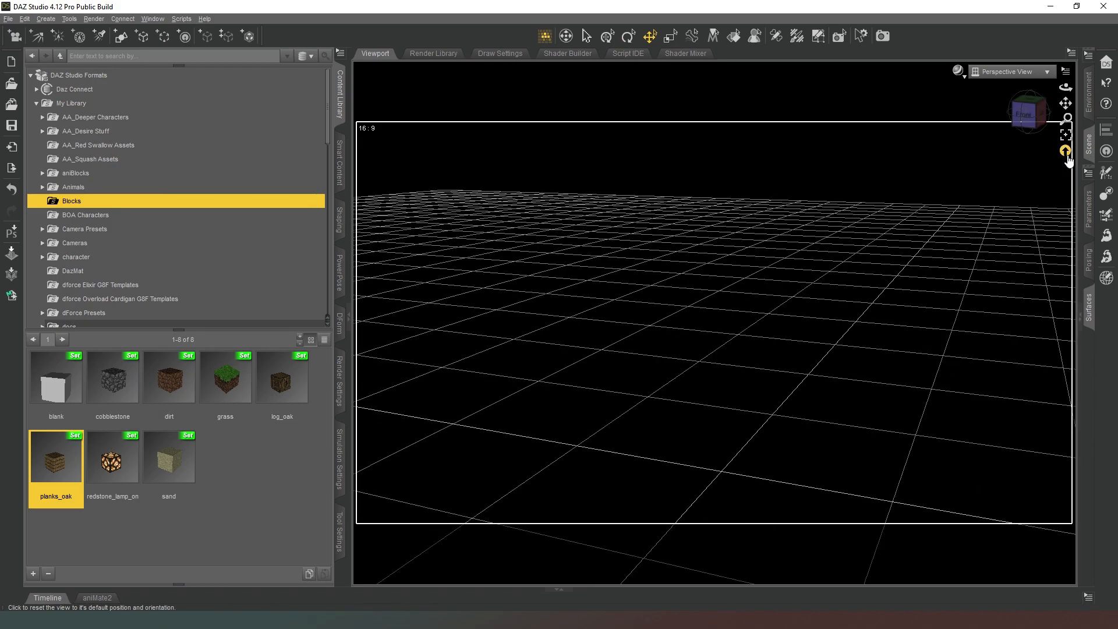
{"action": "left_click", "coordinate": [650, 36]}
{"action": "left_click", "coordinate": [339, 531]}
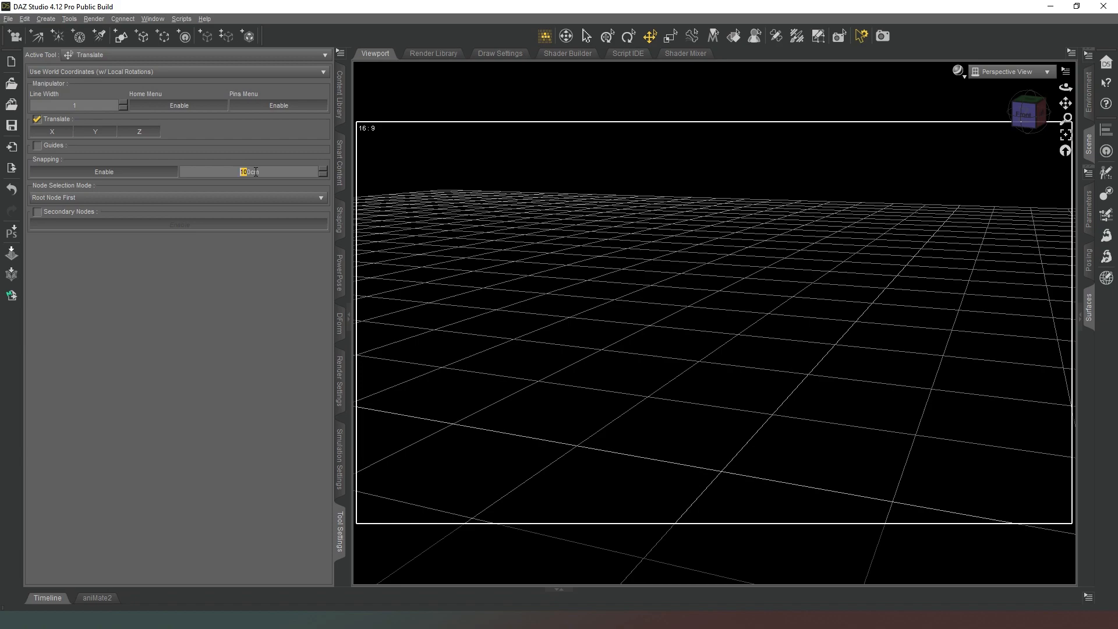
{"action": "type", "text": "5"}
{"action": "left_click", "coordinate": [339, 111]}
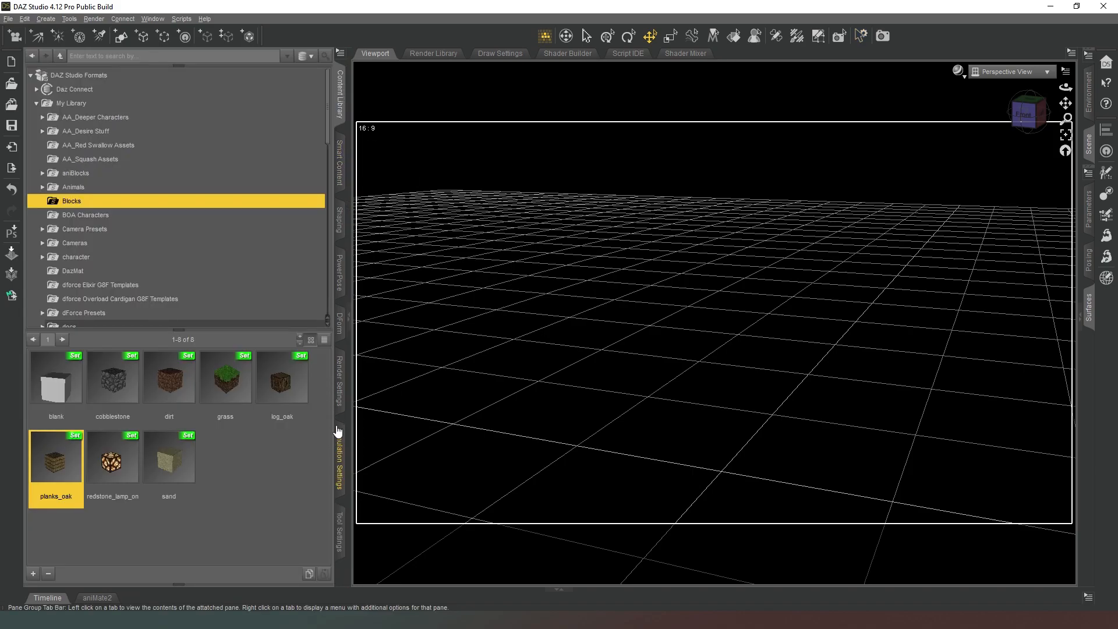
Load a grass block from the Blocks library folder and select it in the viewport.
{"action": "double_click", "coordinate": [245, 385]}
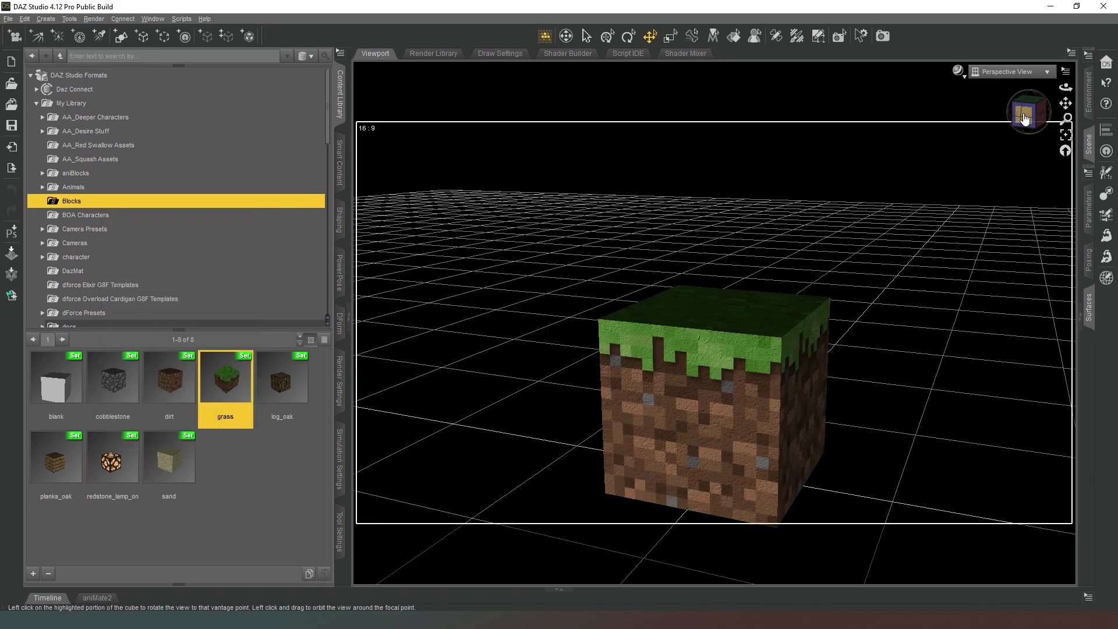
{"action": "left_click_drag", "start_coordinate": [1022, 116], "coordinate": [1017, 132]}
{"action": "scroll", "coordinate": [914, 208], "scroll_direction": "down", "scroll_amount": 5}
{"action": "scroll", "coordinate": [914, 208], "scroll_direction": "down", "scroll_amount": 3}
{"action": "middle_click_drag", "start_coordinate": [767, 378], "coordinate": [751, 320]}
{"action": "left_click", "coordinate": [734, 306]}
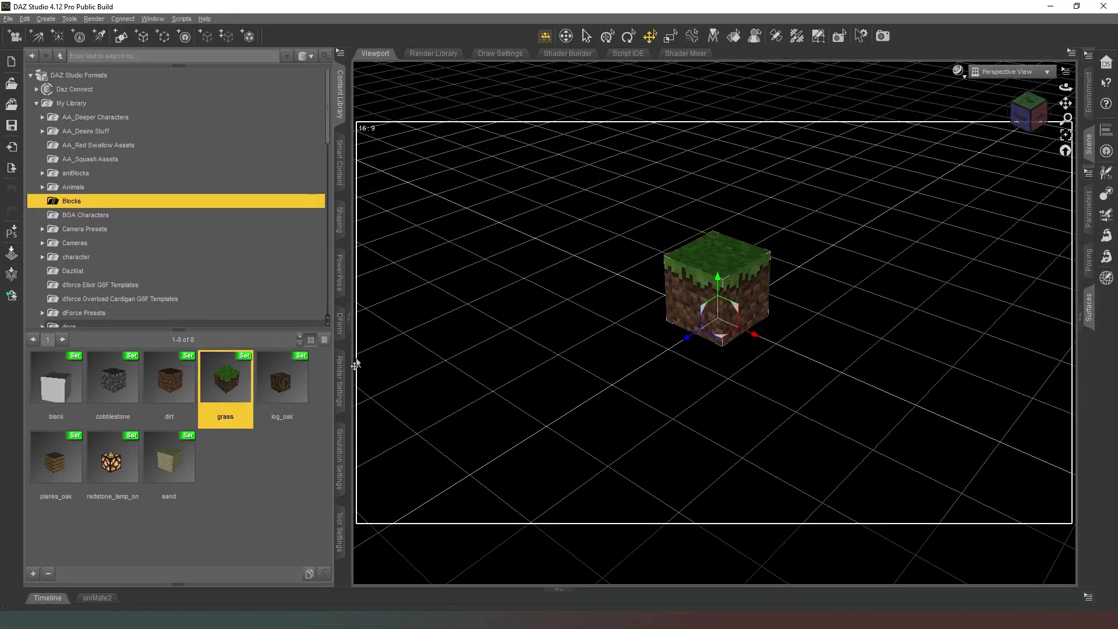
Load a second grass block and snap it against the first one along the X axis.
{"action": "double_click", "coordinate": [241, 376]}
{"action": "left_click_drag", "start_coordinate": [686, 344], "coordinate": [633, 370]}
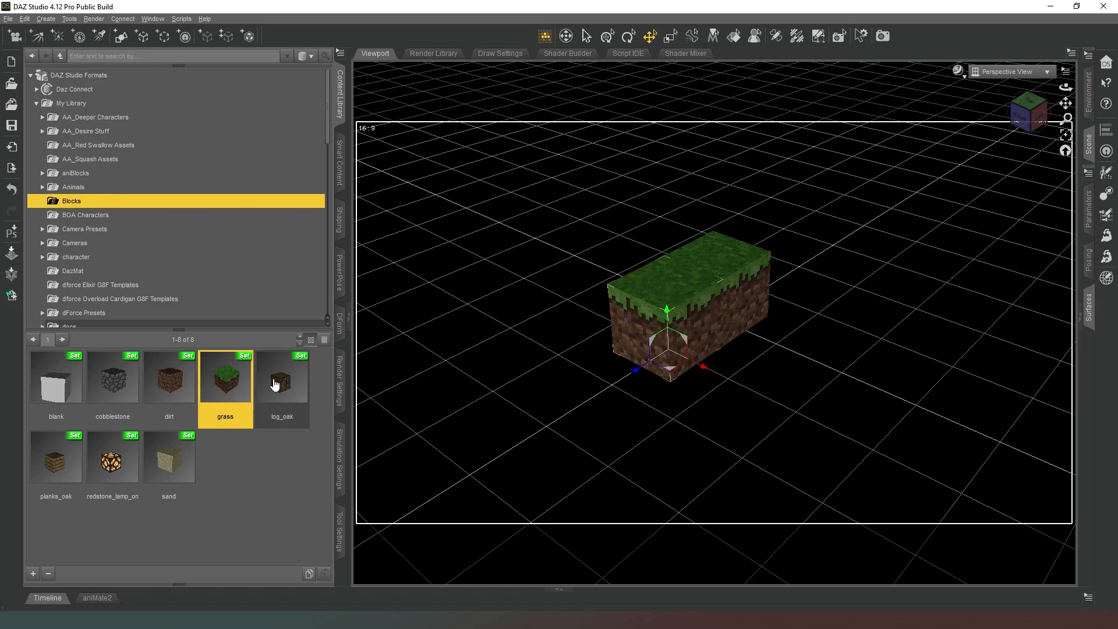
{"action": "left_click_drag", "start_coordinate": [272, 383], "coordinate": [761, 340]}
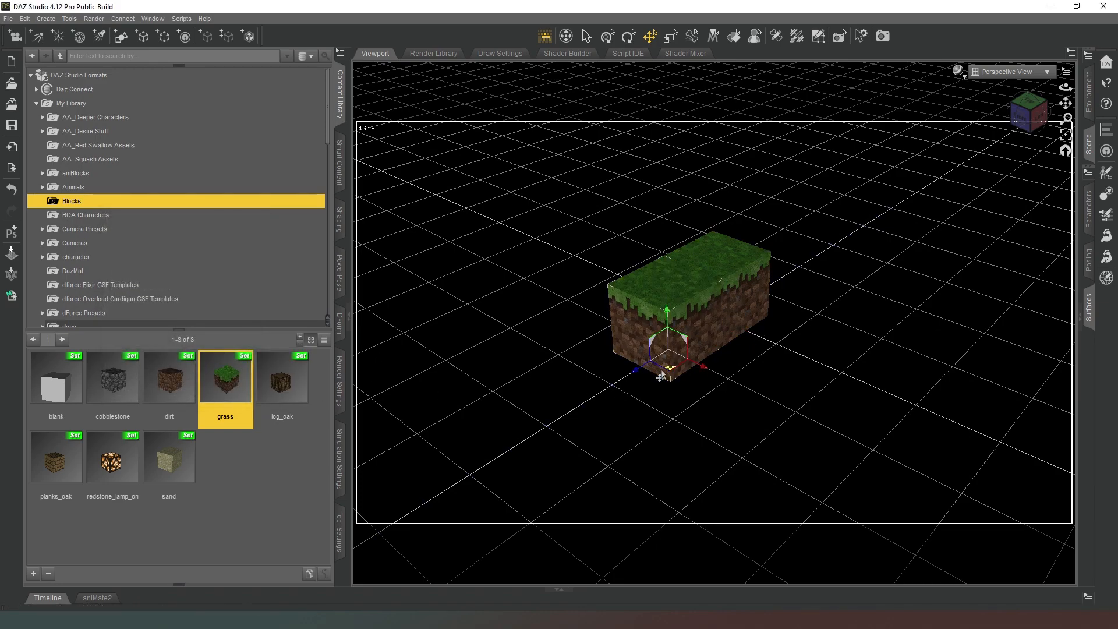
{"action": "left_click_drag", "start_coordinate": [677, 376], "coordinate": [732, 347]}
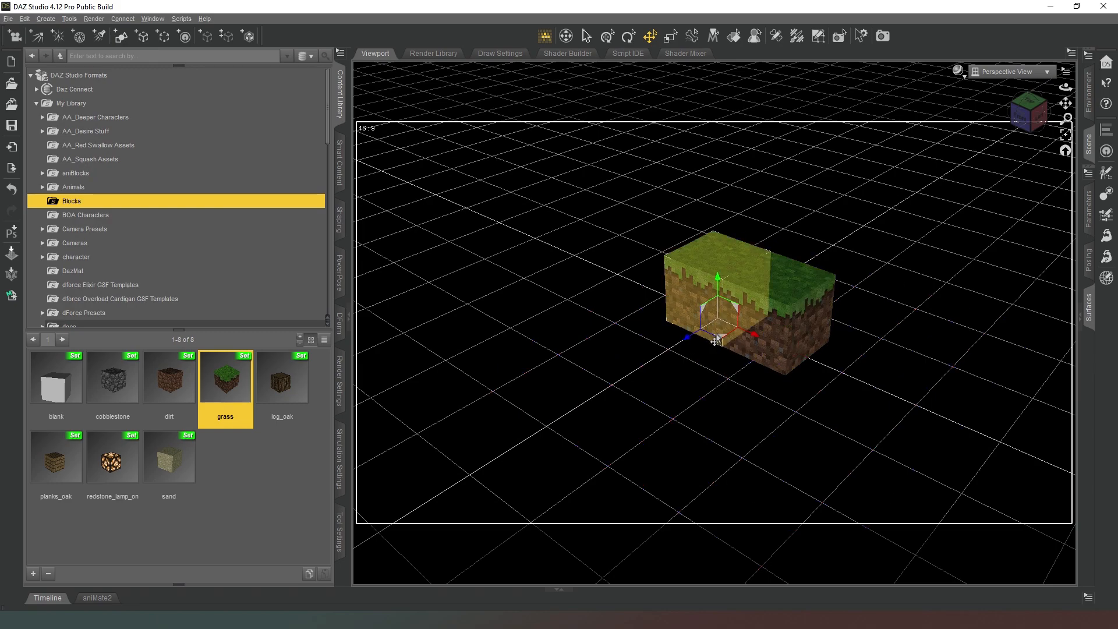
Place two more grass blocks in front of the first pair to complete a two-by-two platform.
{"action": "left_click_drag", "start_coordinate": [721, 337], "coordinate": [732, 397]}
{"action": "left_click_drag", "start_coordinate": [220, 375], "coordinate": [504, 366]}
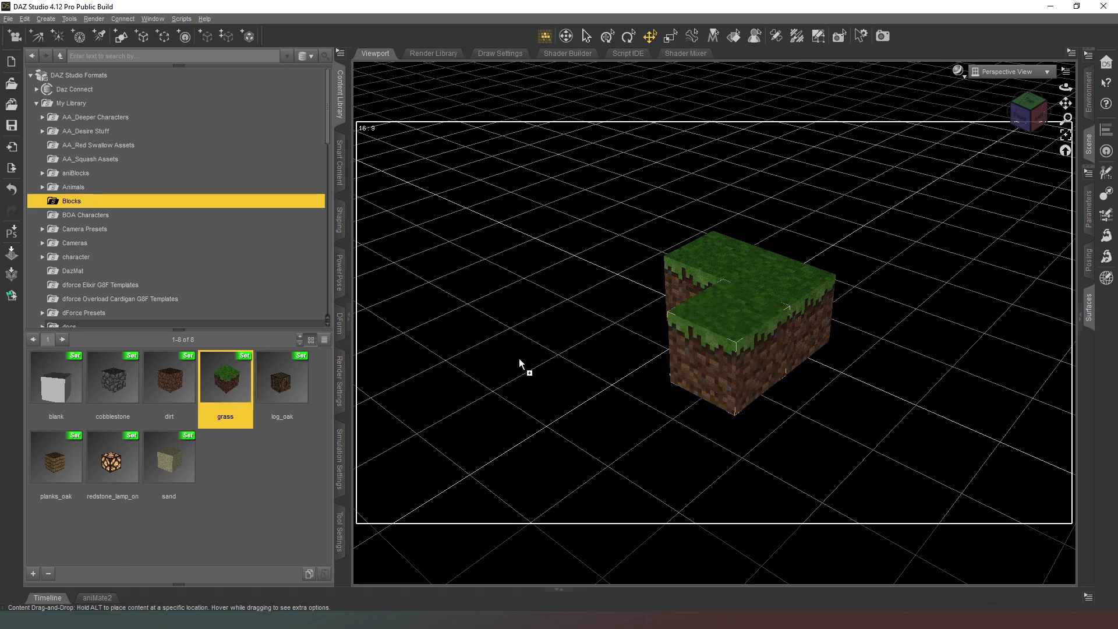
{"action": "left_click_drag", "start_coordinate": [637, 358], "coordinate": [725, 384]}
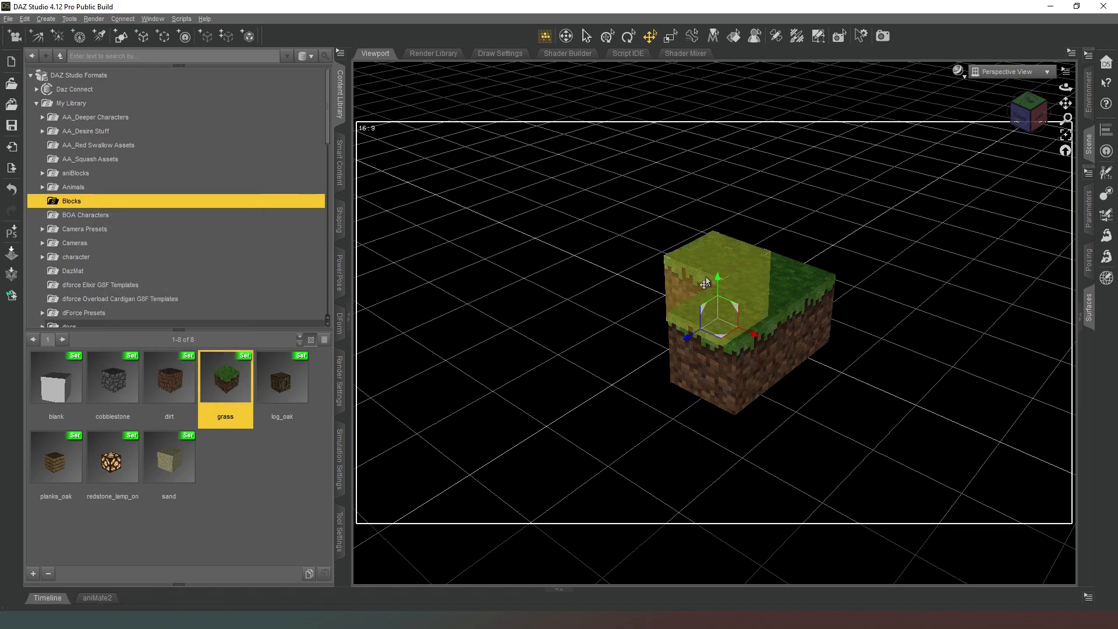
{"action": "left_click_drag", "start_coordinate": [722, 330], "coordinate": [670, 355]}
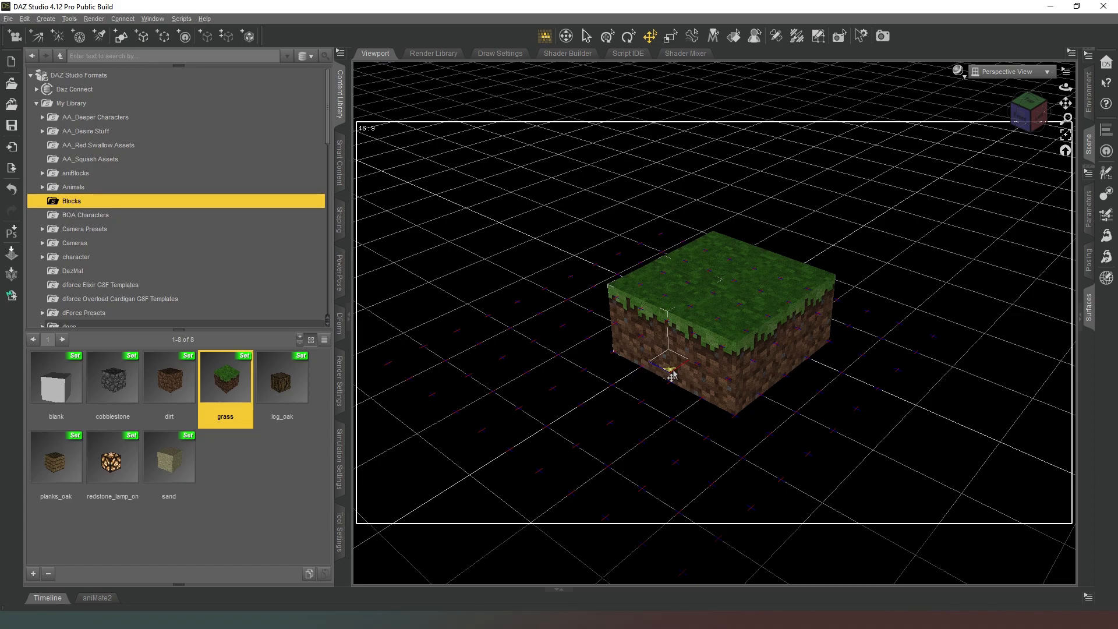
Load a fifth grass block and snap it beside one corner of the two-by-two platform.
{"action": "left_click_drag", "start_coordinate": [1048, 120], "coordinate": [955, 167]}
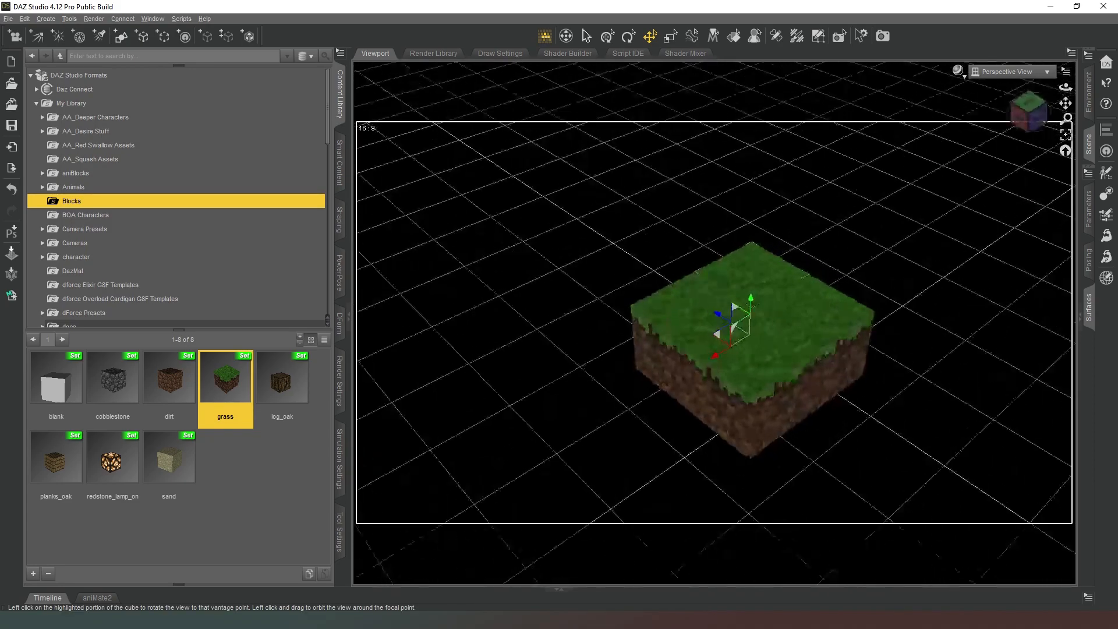
{"action": "left_click_drag", "start_coordinate": [222, 375], "coordinate": [799, 331]}
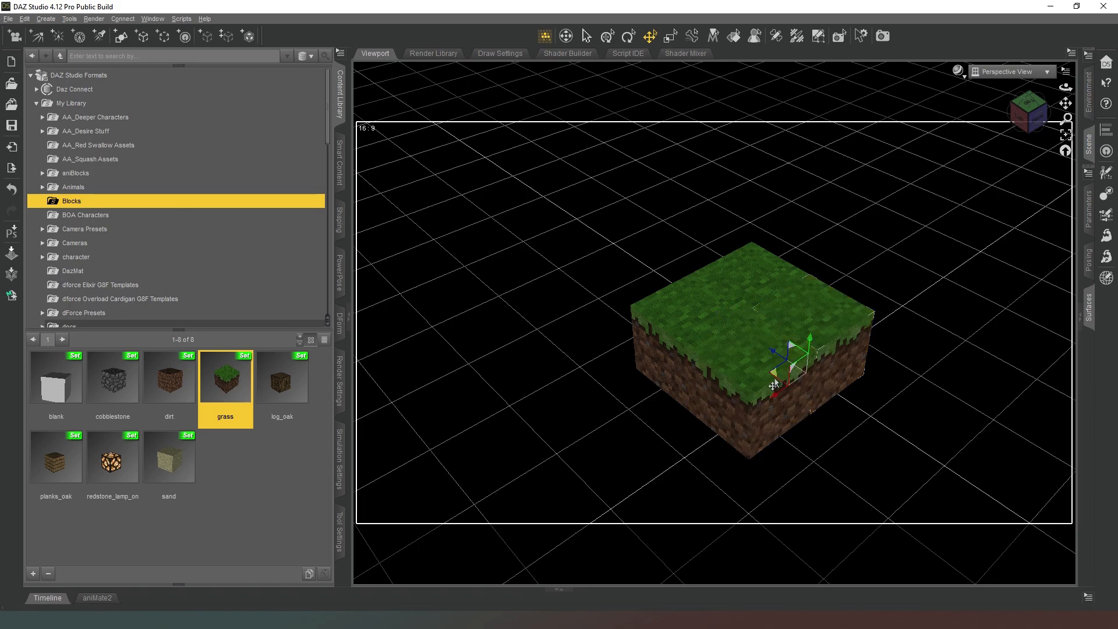
{"action": "left_click_drag", "start_coordinate": [772, 381], "coordinate": [887, 418]}
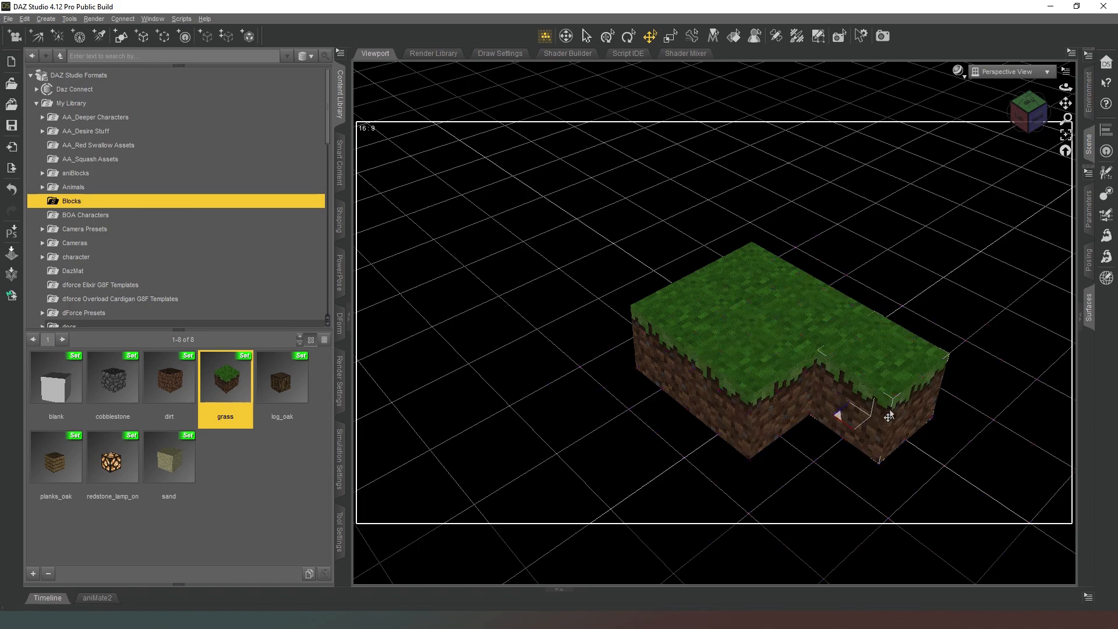
Select all five grass blocks in the scene hierarchy and try to move them together.
{"action": "left_click_drag", "start_coordinate": [1030, 116], "coordinate": [1057, 117]}
{"action": "scroll", "coordinate": [1062, 145], "scroll_direction": "down", "scroll_amount": 5}
{"action": "left_click", "coordinate": [1091, 155]}
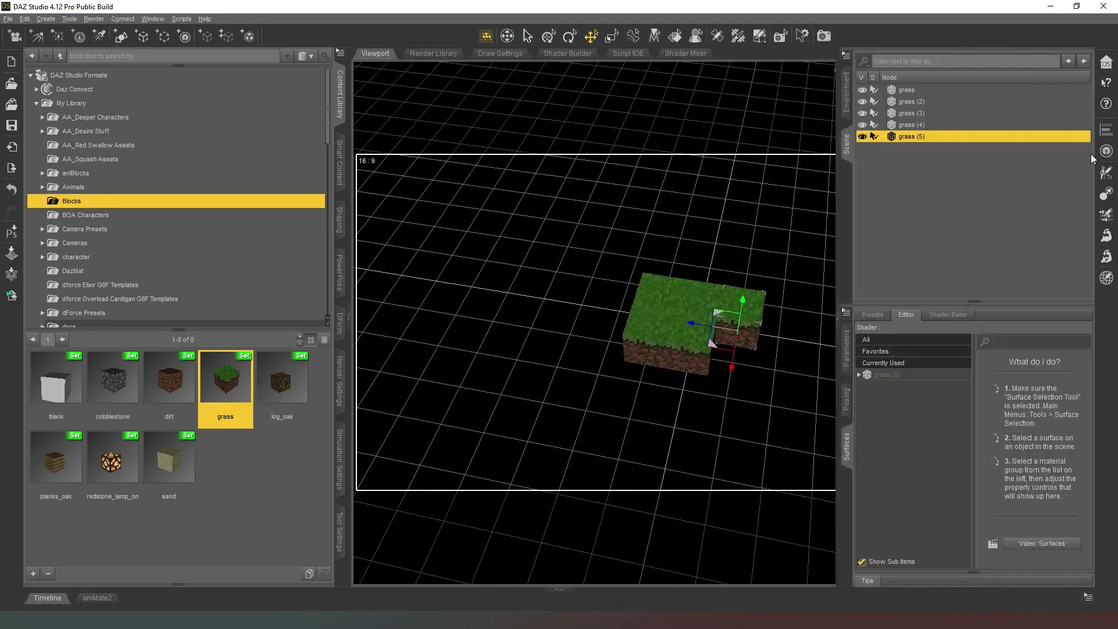
{"action": "left_click", "coordinate": [914, 90], "text": "shift"}
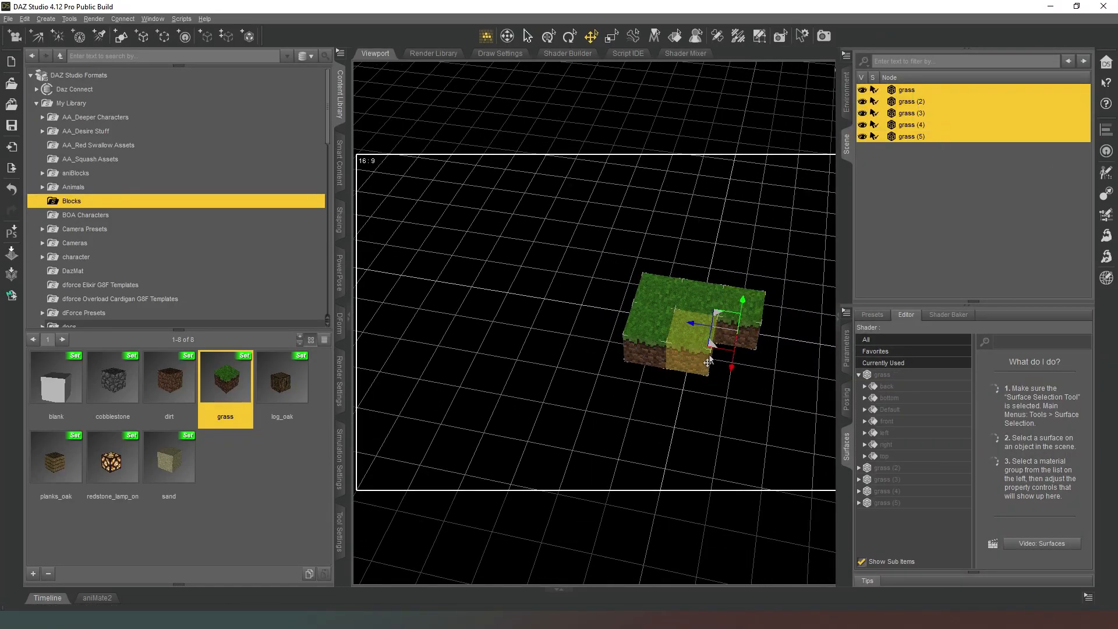
{"action": "left_click_drag", "start_coordinate": [712, 347], "coordinate": [757, 349]}
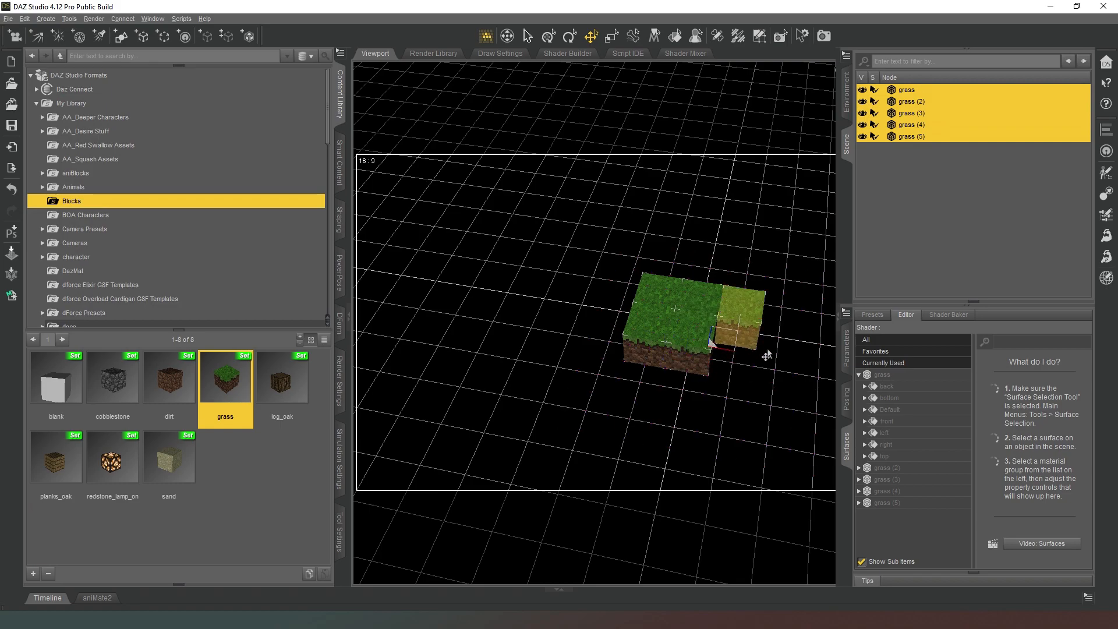
{"action": "left_click", "coordinate": [805, 407]}
Move the grass (5), grass (3) and grass (4) blocks forward one by one and join them in an L shape.
{"action": "left_click", "coordinate": [761, 322]}
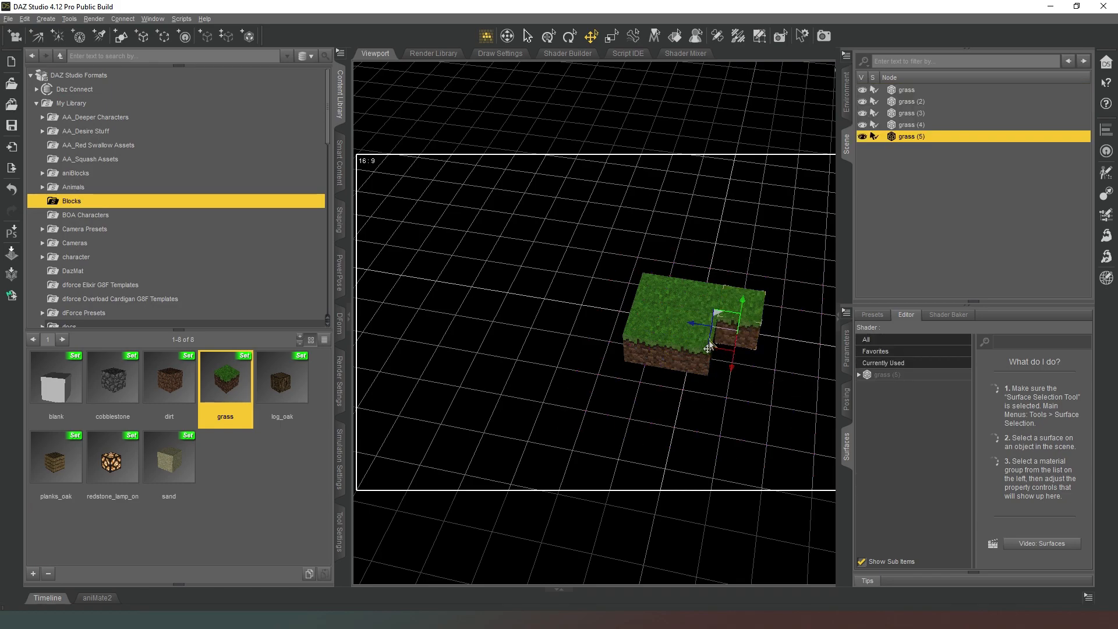
{"action": "left_click_drag", "start_coordinate": [710, 351], "coordinate": [513, 481]}
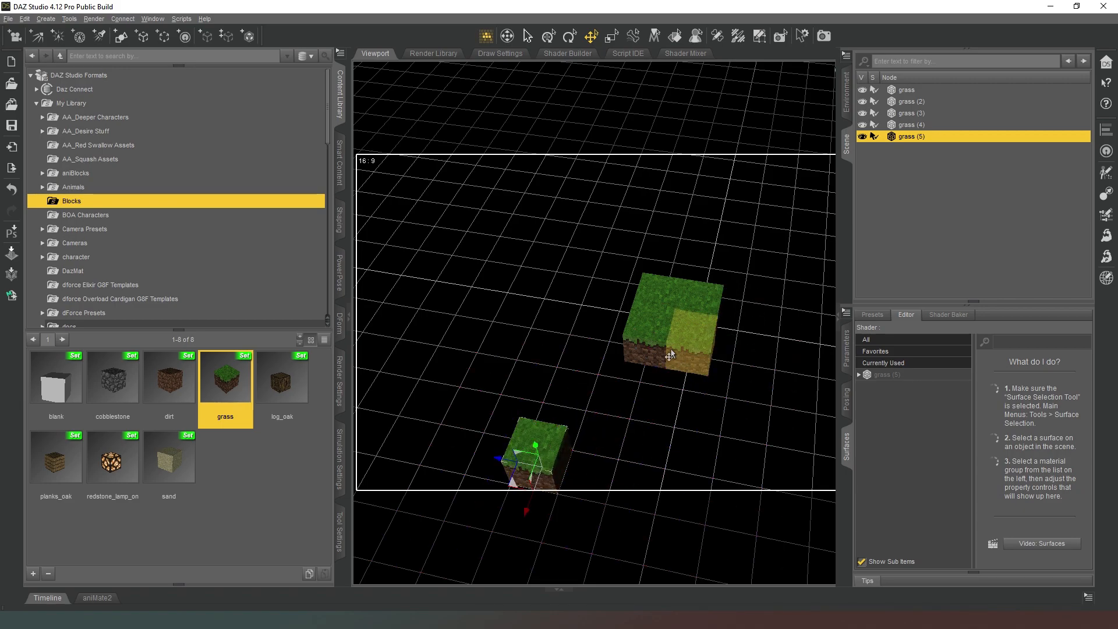
{"action": "left_click", "coordinate": [652, 350]}
{"action": "left_click_drag", "start_coordinate": [619, 365], "coordinate": [561, 492]}
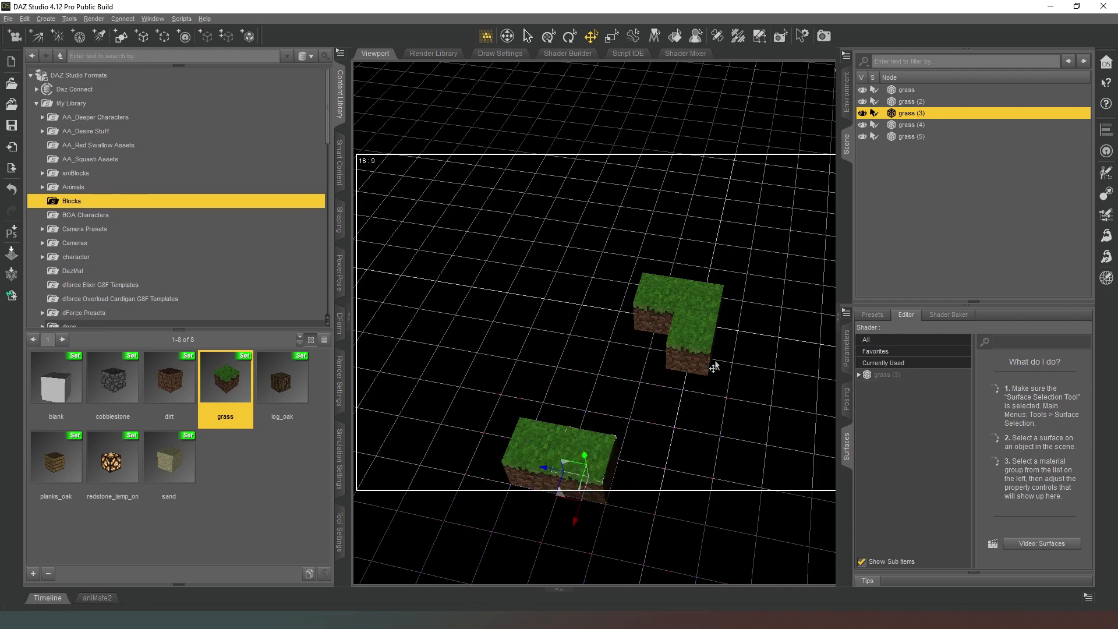
{"action": "left_click_drag", "start_coordinate": [658, 303], "coordinate": [533, 438]}
Move the two remaining grass blocks over to the L-shaped group, one into its inner corner and one extending the back row.
{"action": "left_click", "coordinate": [675, 366]}
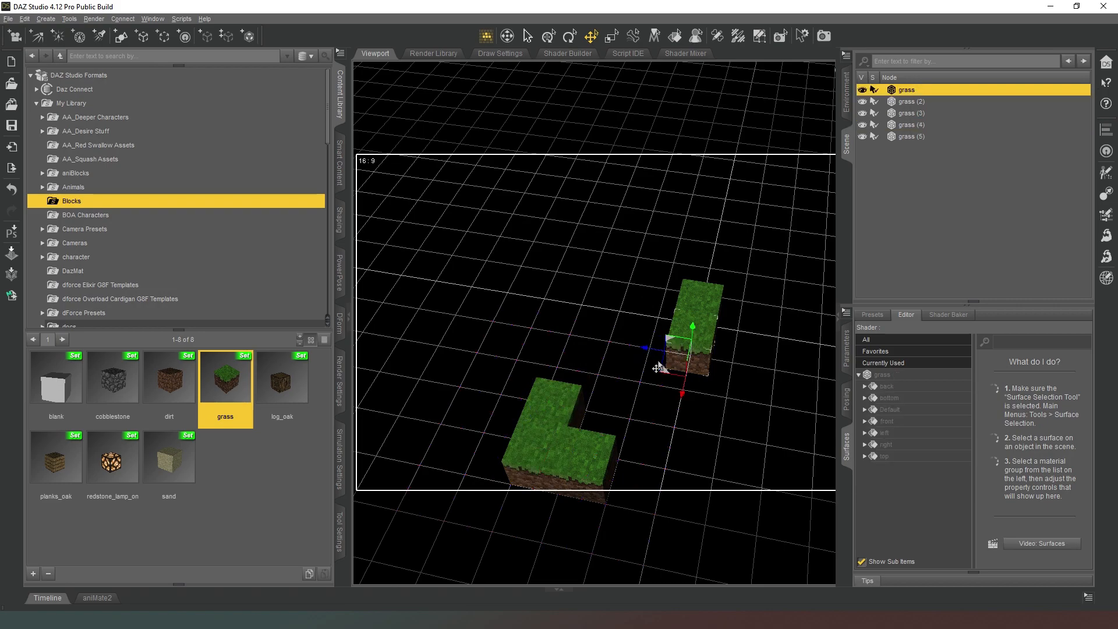
{"action": "left_click_drag", "start_coordinate": [664, 378], "coordinate": [570, 452]}
{"action": "left_click", "coordinate": [705, 315]}
{"action": "left_click_drag", "start_coordinate": [669, 343], "coordinate": [619, 466]}
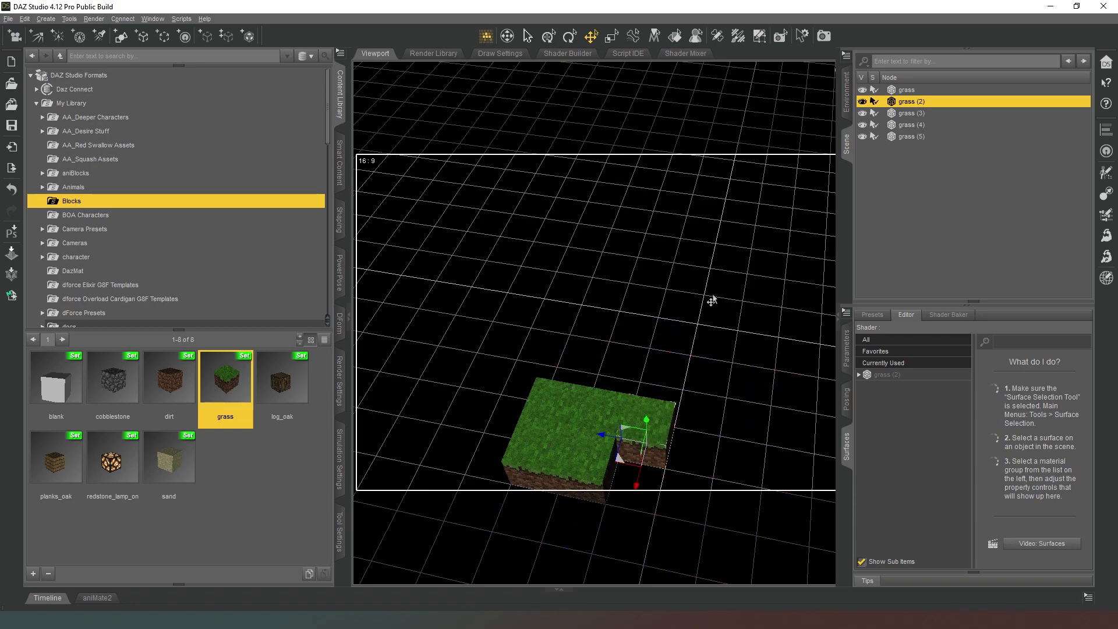
Load two more grass blocks, filling the platform's open corner with one and extending its left column forward with the other.
{"action": "scroll", "coordinate": [600, 290], "scroll_direction": "down", "scroll_amount": 3}
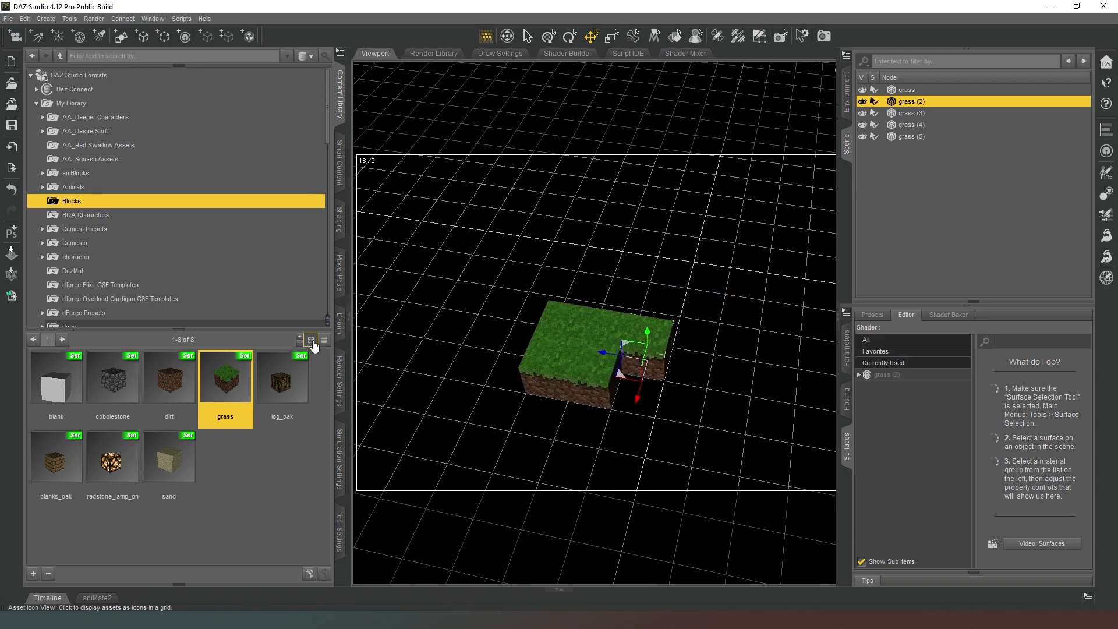
{"action": "left_click_drag", "start_coordinate": [233, 378], "coordinate": [607, 411]}
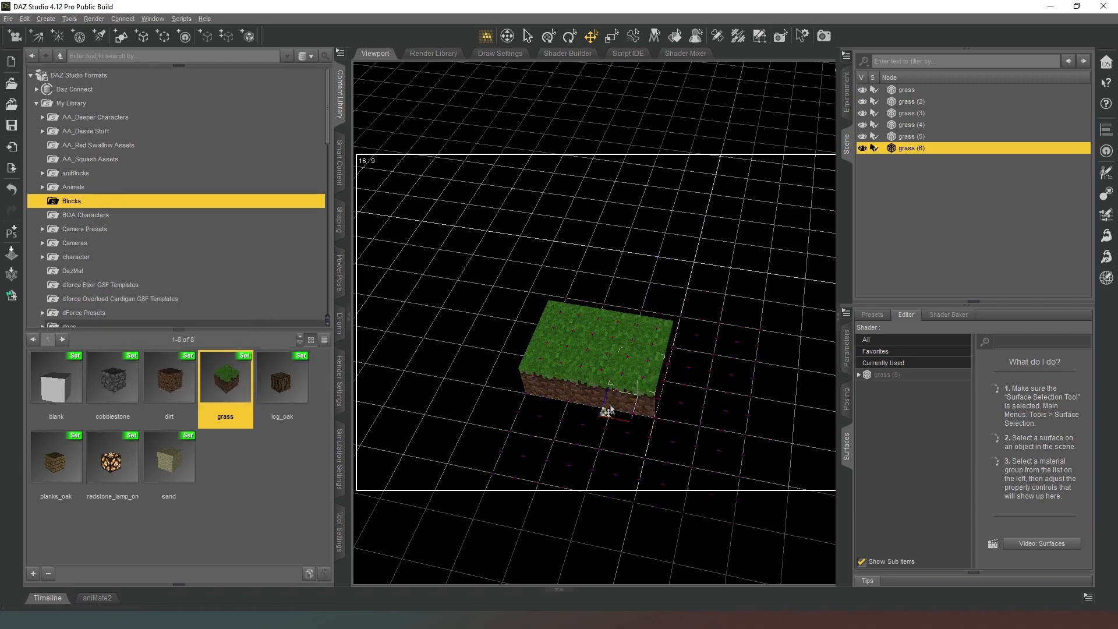
{"action": "left_click_drag", "start_coordinate": [212, 382], "coordinate": [655, 259]}
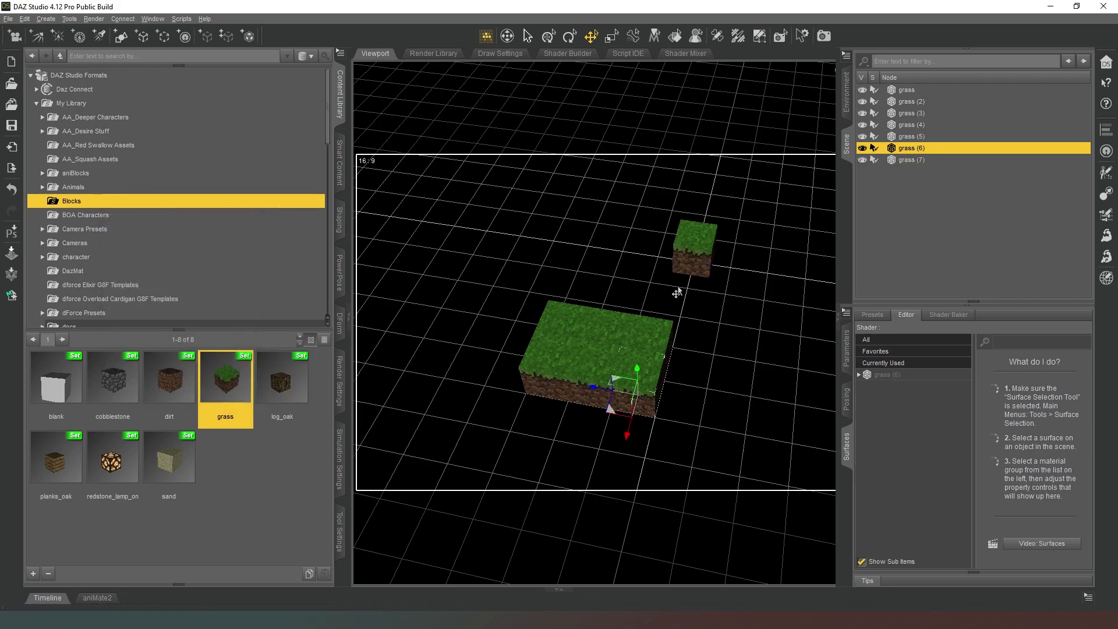
{"action": "left_click", "coordinate": [704, 252]}
{"action": "left_click_drag", "start_coordinate": [665, 280], "coordinate": [495, 436]}
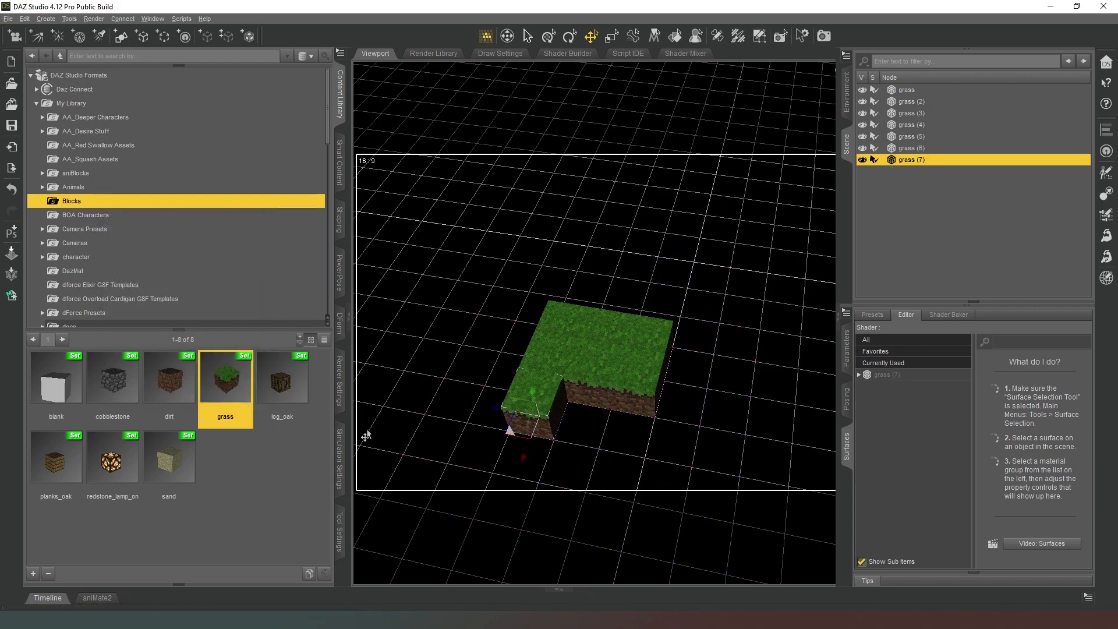
Load three sand blocks and snap them into a row along the platform's front edge, beside the protruding grass block.
{"action": "left_click", "coordinate": [166, 473]}
{"action": "left_click_drag", "start_coordinate": [167, 468], "coordinate": [547, 438]}
{"action": "left_click", "coordinate": [713, 251]}
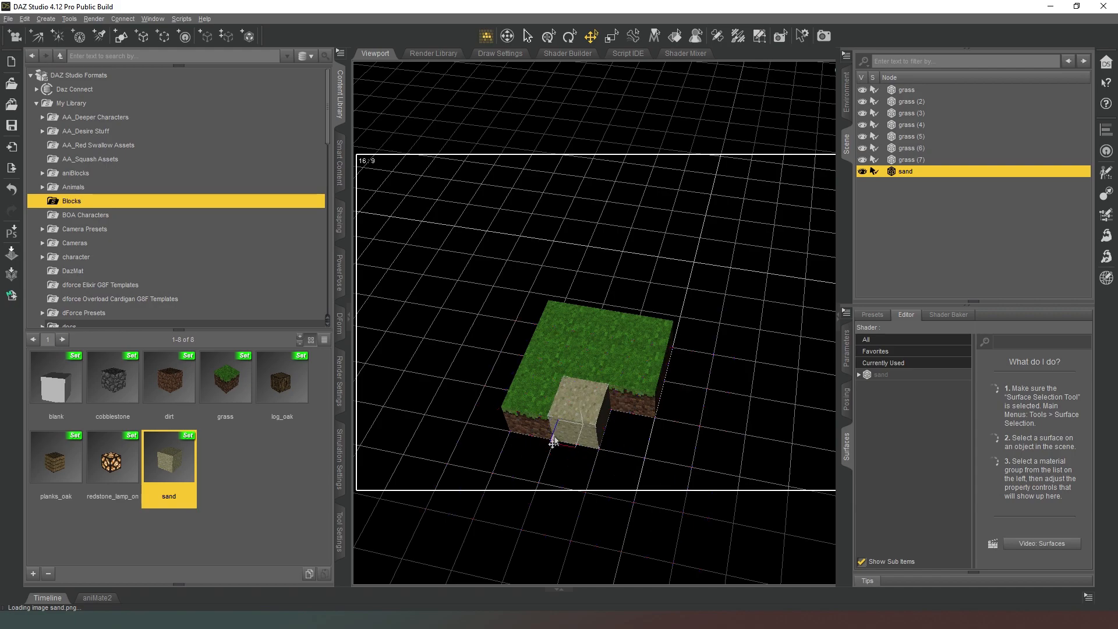
{"action": "left_click_drag", "start_coordinate": [175, 466], "coordinate": [594, 453]}
{"action": "left_click", "coordinate": [692, 265]}
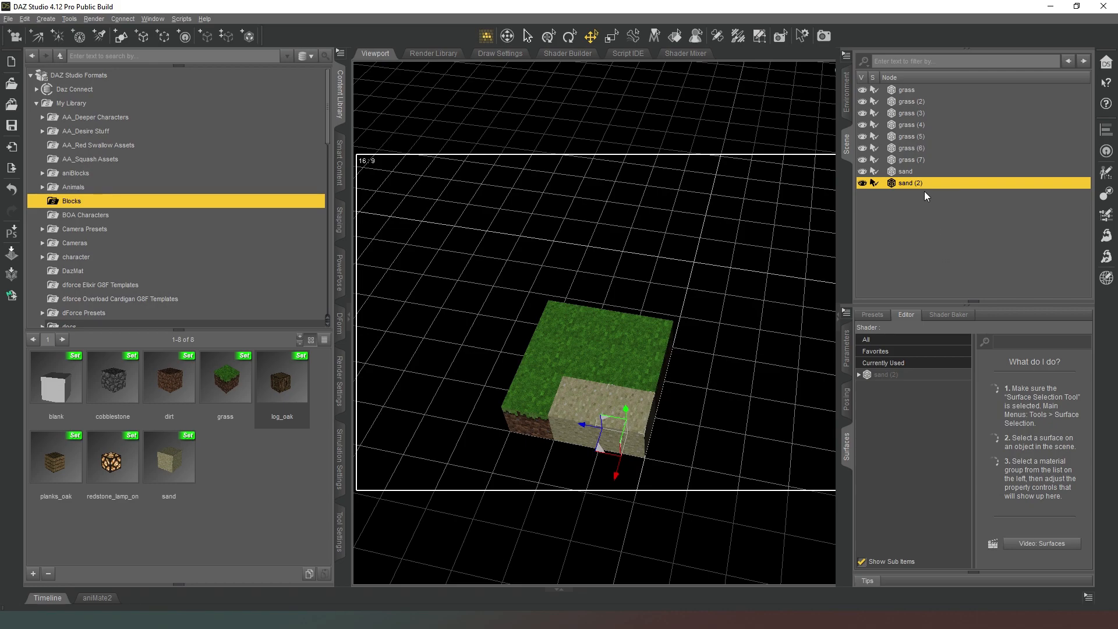
{"action": "double_click", "coordinate": [168, 457]}
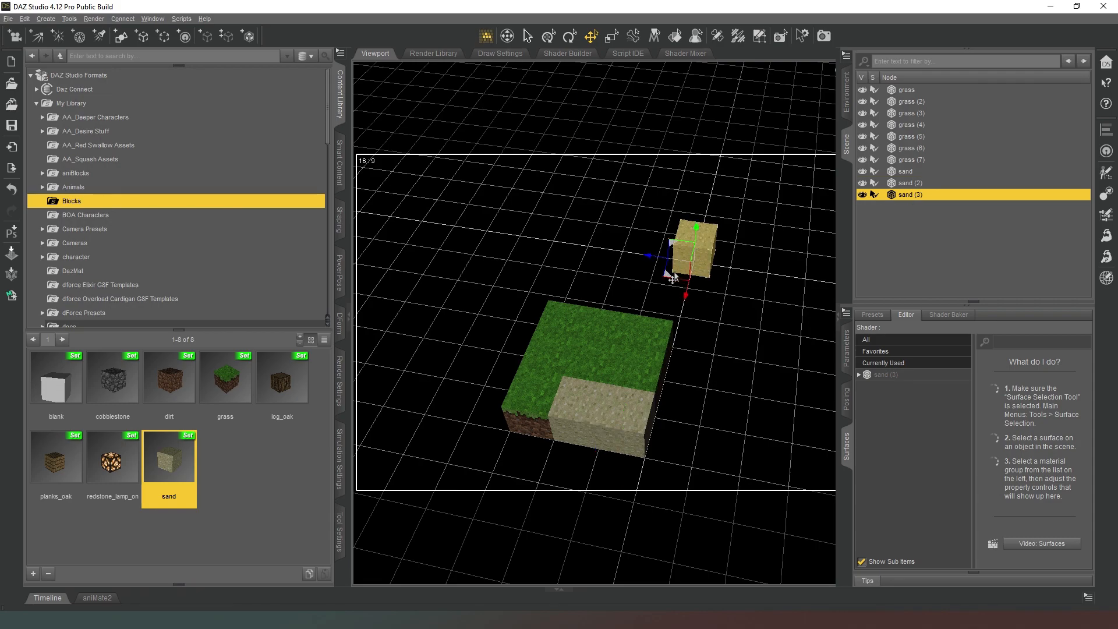
{"action": "left_click_drag", "start_coordinate": [663, 283], "coordinate": [649, 457]}
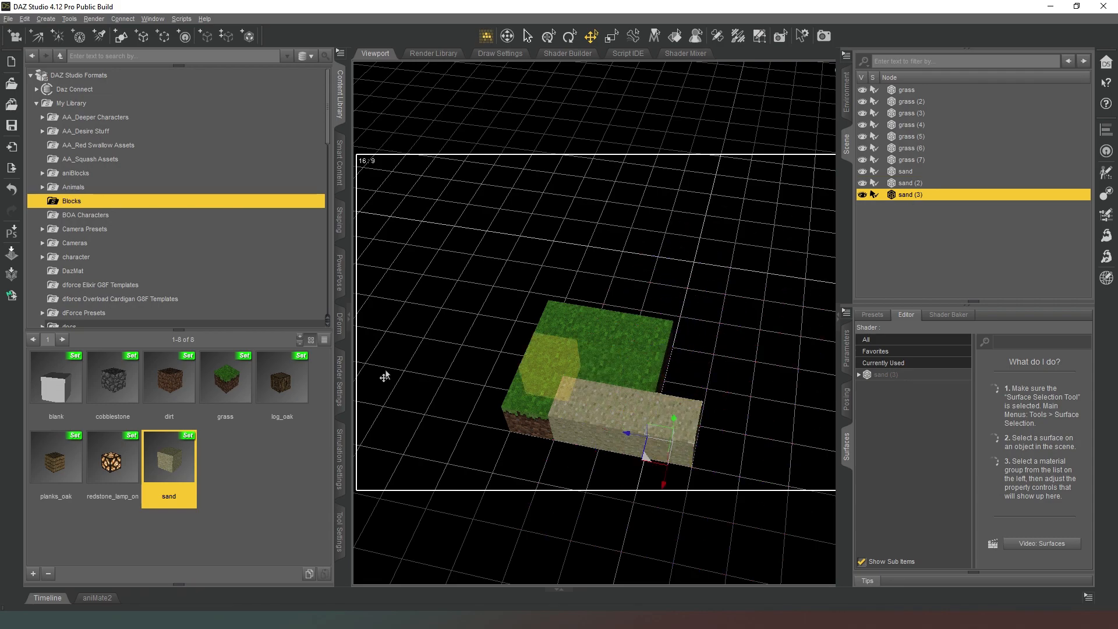
Load five more grass blocks and place them behind and beside the third sand block to complete the rectangular platform.
{"action": "double_click", "coordinate": [235, 384]}
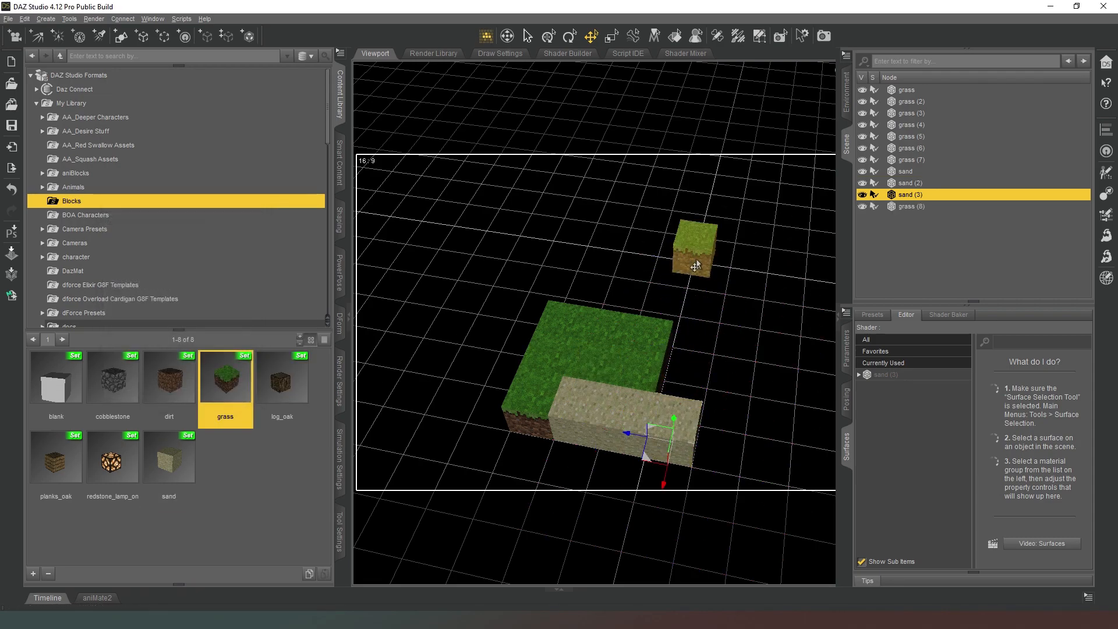
{"action": "left_click_drag", "start_coordinate": [673, 274], "coordinate": [655, 405]}
{"action": "left_click_drag", "start_coordinate": [237, 387], "coordinate": [669, 382]}
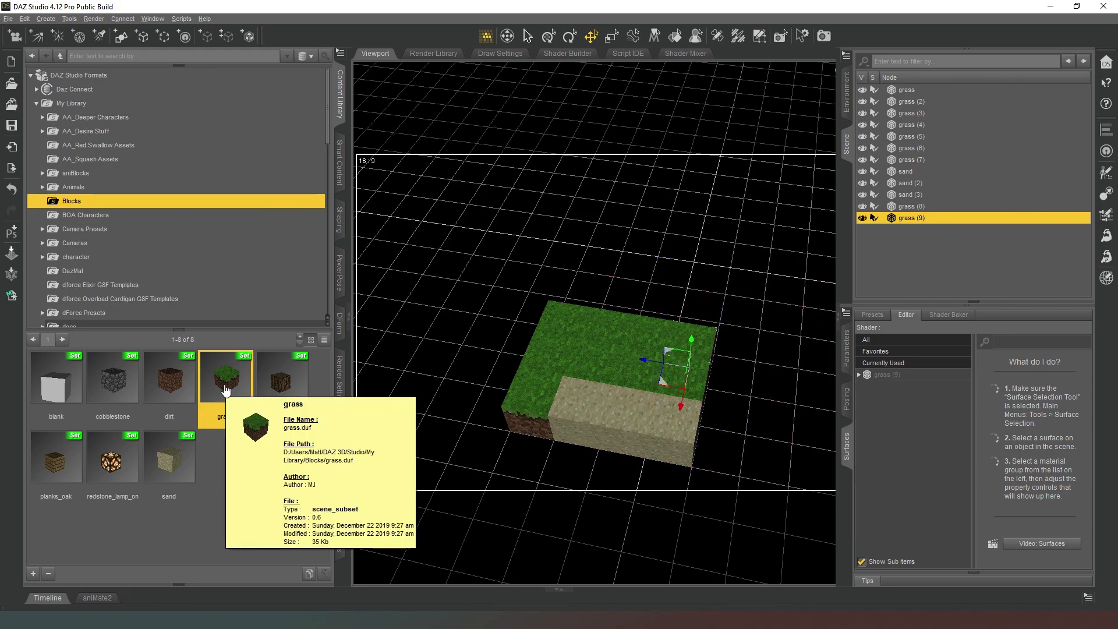
{"action": "left_click_drag", "start_coordinate": [226, 391], "coordinate": [724, 394]}
{"action": "left_click_drag", "start_coordinate": [226, 384], "coordinate": [706, 439]}
{"action": "left_click_drag", "start_coordinate": [219, 387], "coordinate": [706, 470]}
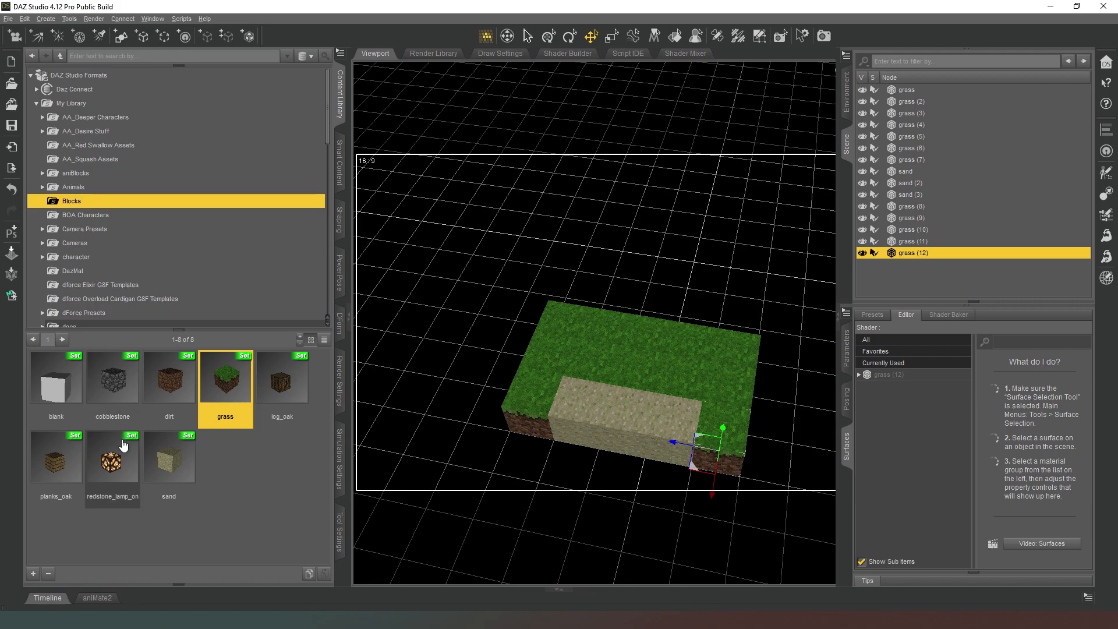
Load an oak plank block onto the grass behind the sand row and stack a redstone lamp block on top of it.
{"action": "left_click_drag", "start_coordinate": [55, 460], "coordinate": [698, 222]}
{"action": "left_click_drag", "start_coordinate": [664, 275], "coordinate": [634, 347]}
{"action": "left_click_drag", "start_coordinate": [112, 460], "coordinate": [694, 235]}
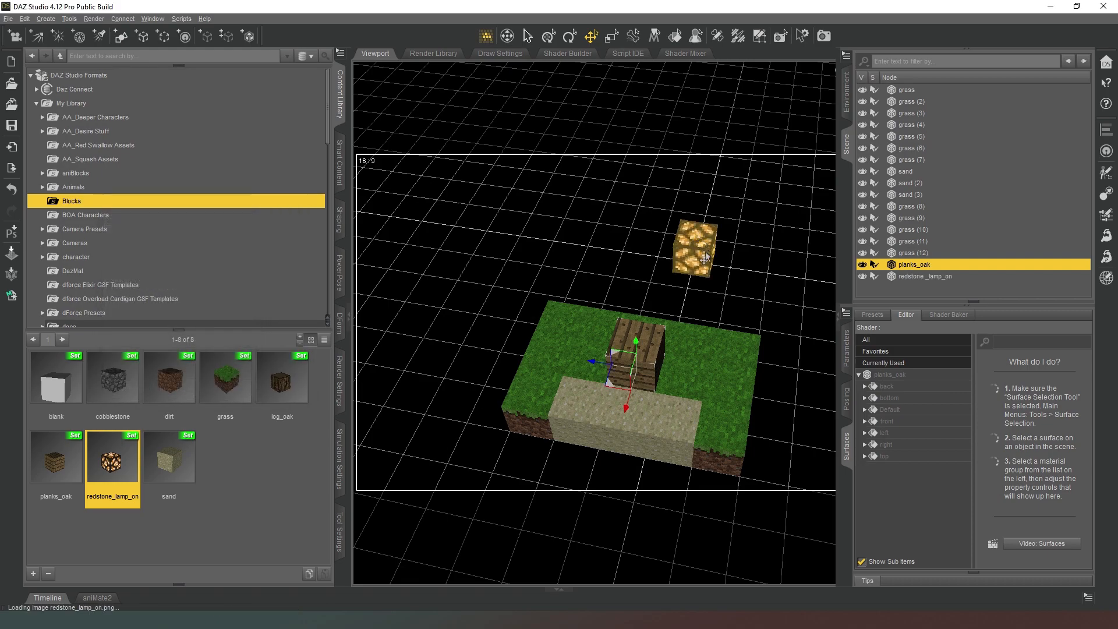
{"action": "left_click_drag", "start_coordinate": [665, 283], "coordinate": [634, 311]}
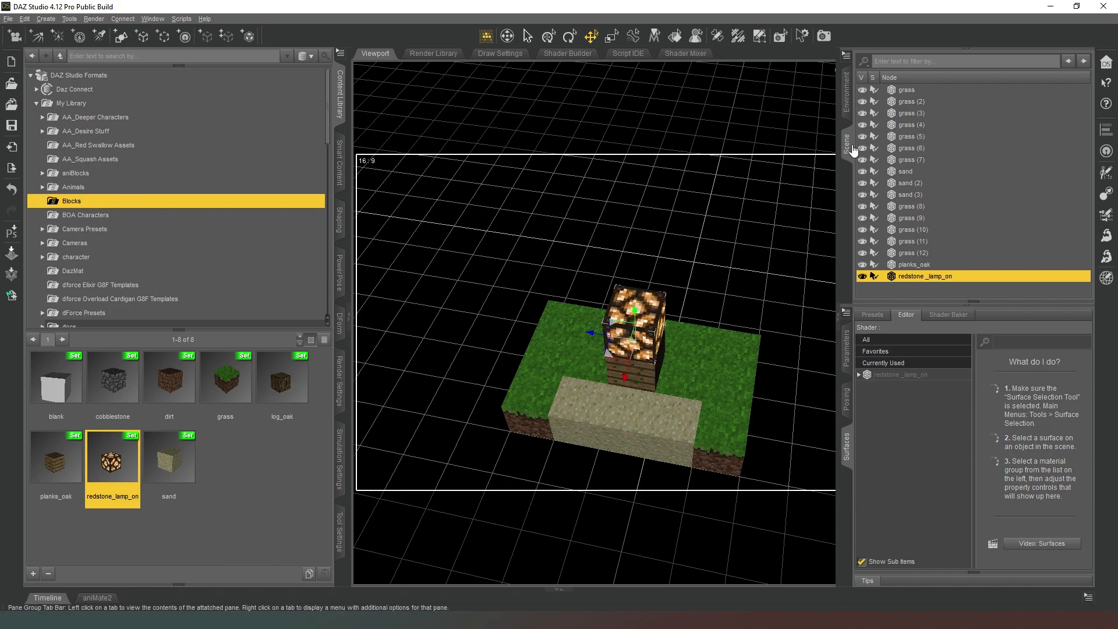
Enlarge the viewport, view the block scene from an angle and preview it in the NVIDIA Iray draw style.
{"action": "left_click", "coordinate": [850, 147]}
{"action": "left_click", "coordinate": [1008, 122]}
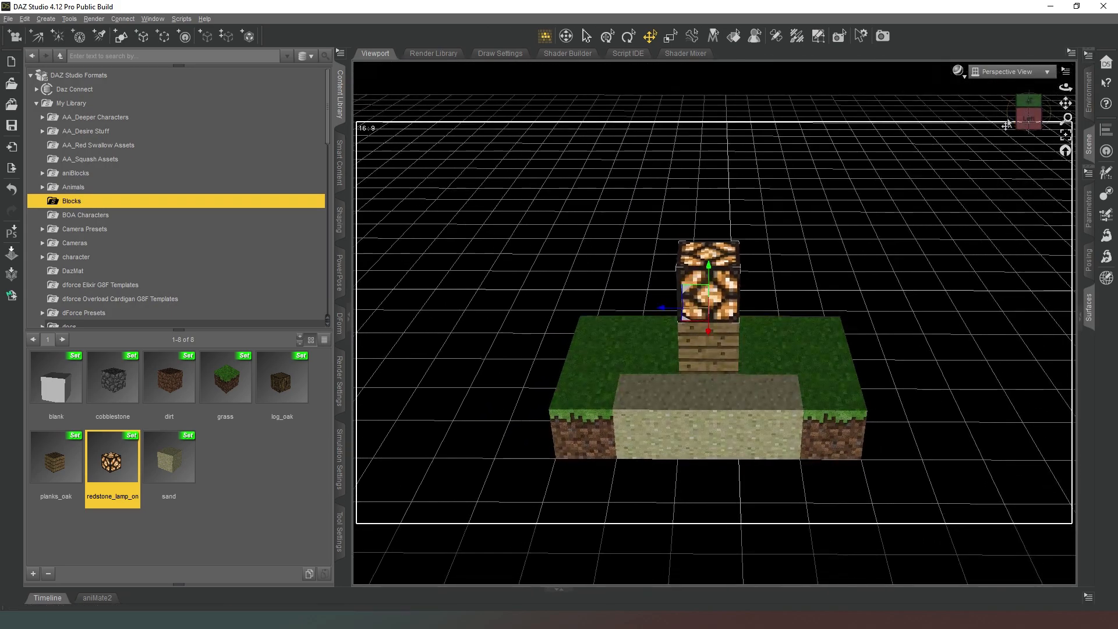
{"action": "left_click_drag", "start_coordinate": [1043, 121], "coordinate": [979, 111]}
{"action": "left_click", "coordinate": [958, 71]}
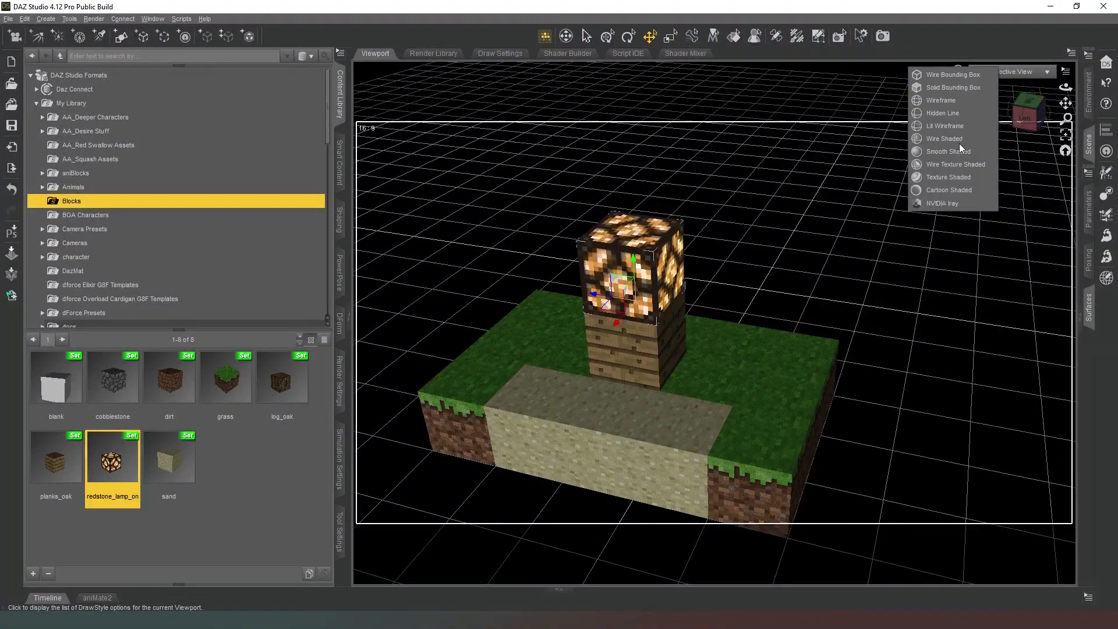
{"action": "left_click", "coordinate": [955, 204]}
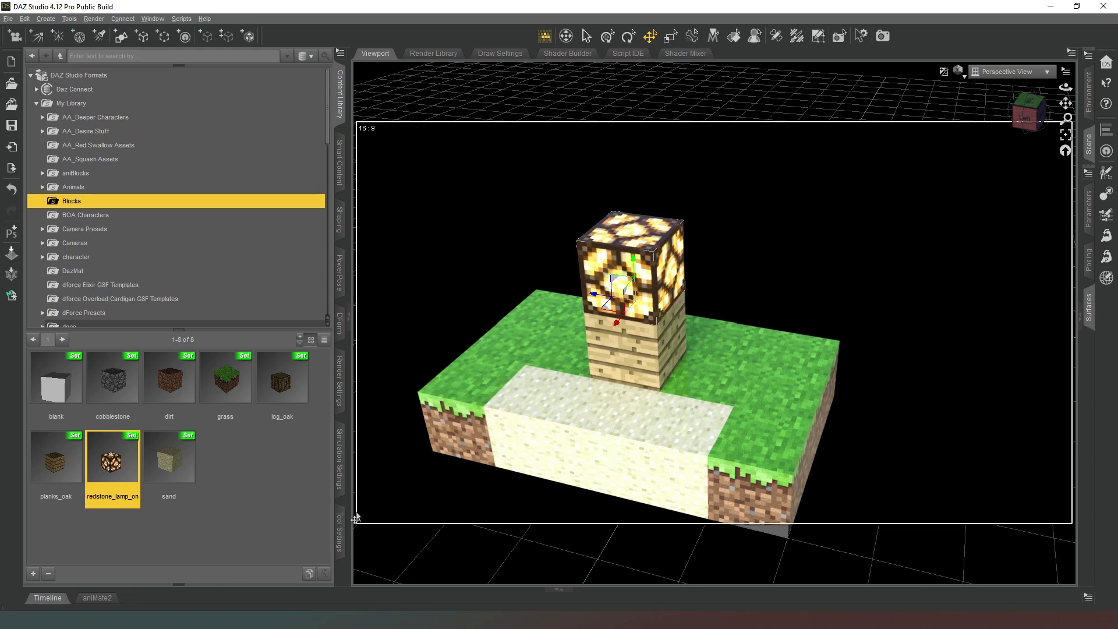
Set the render environment mode to Scene Only so that only the scene's own lights illuminate the blocks.
{"action": "left_click", "coordinate": [340, 381]}
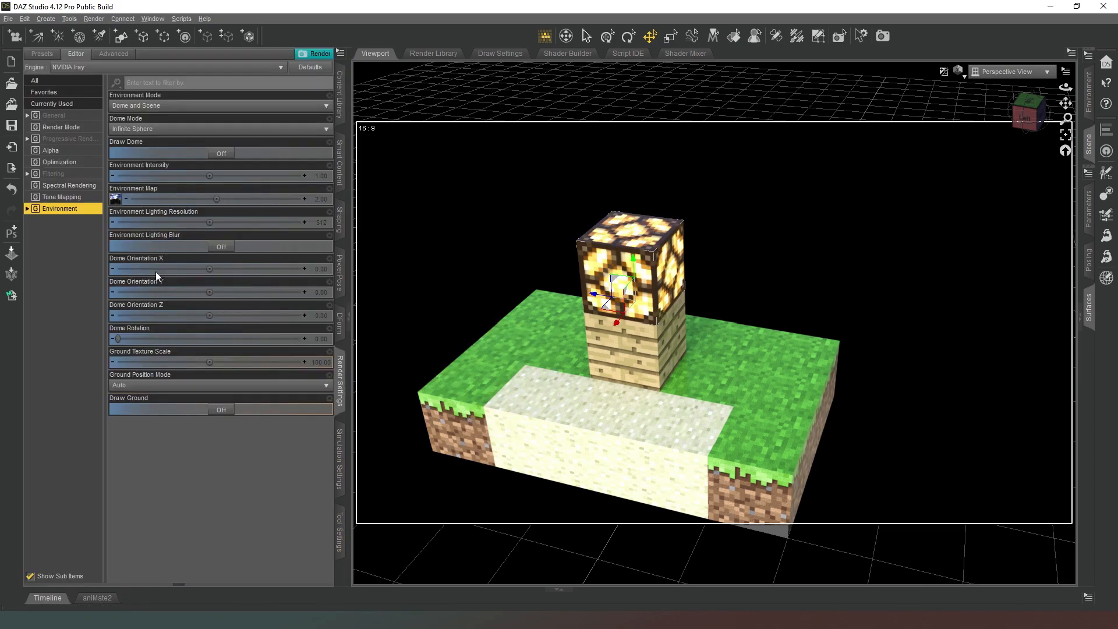
{"action": "left_click", "coordinate": [180, 106]}
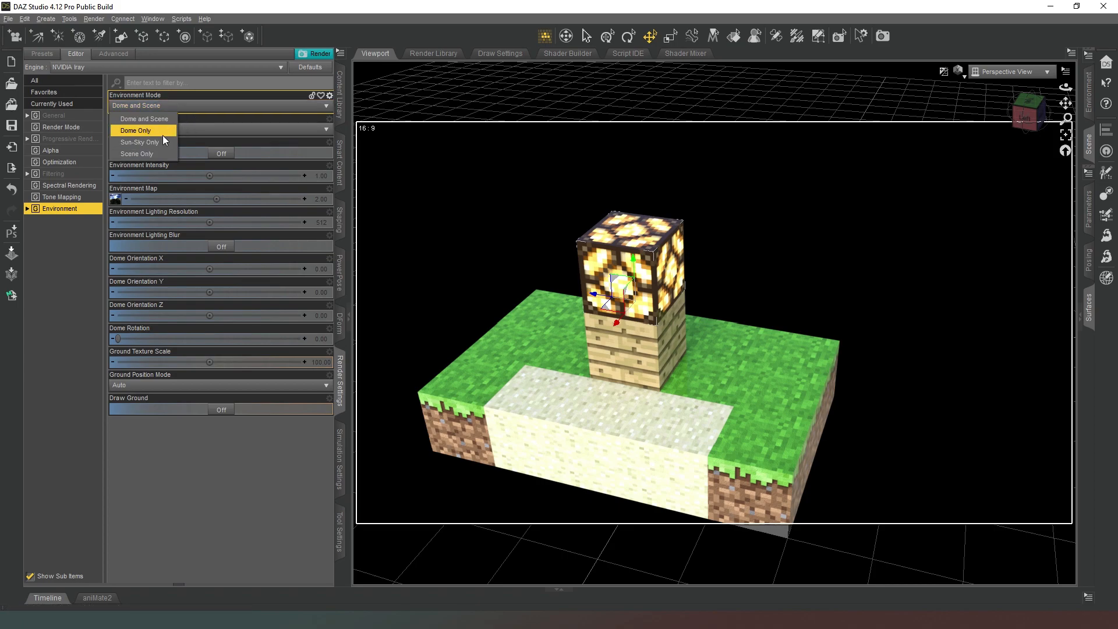
{"action": "left_click", "coordinate": [148, 155]}
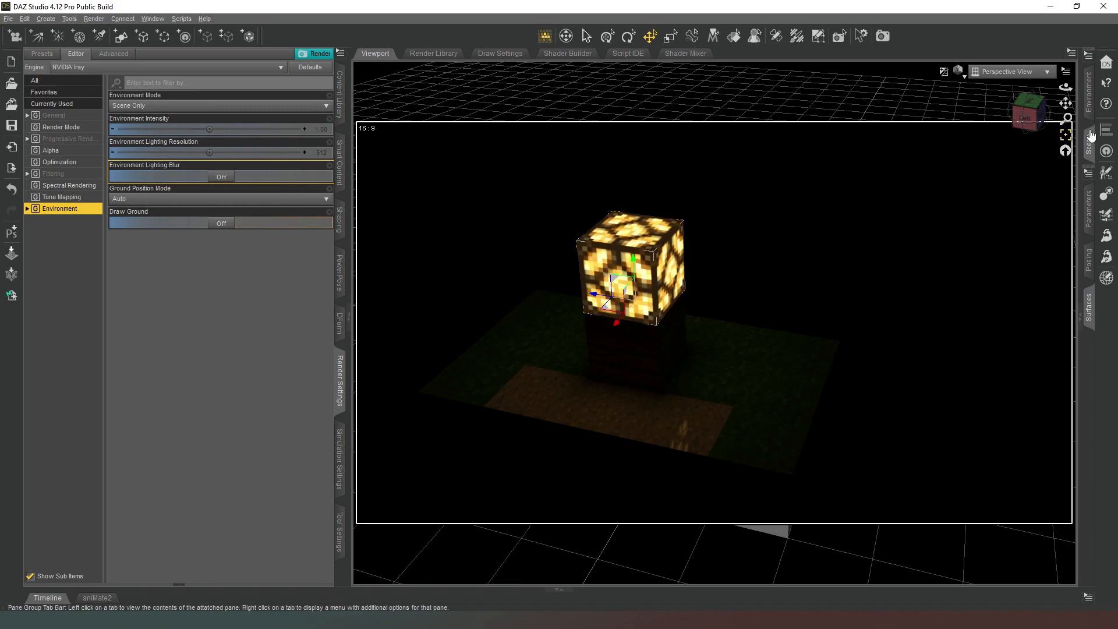
Set the luminance of all the redstone lamp's surfaces to 500 kcd/m^2.
{"action": "left_click", "coordinate": [1089, 306]}
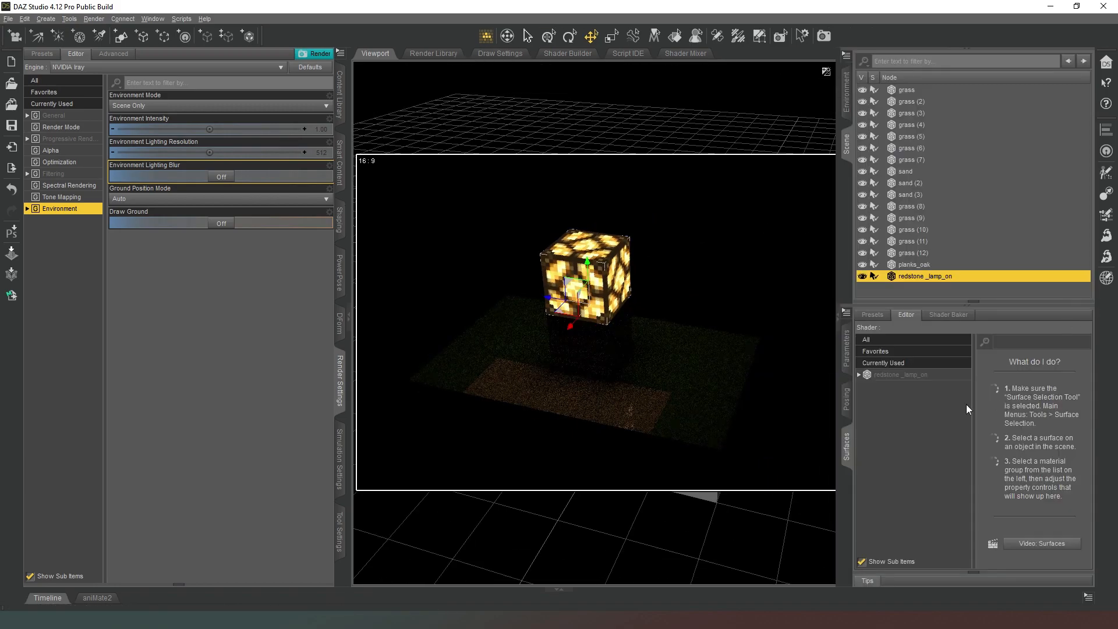
{"action": "left_click", "coordinate": [932, 376]}
{"action": "scroll", "coordinate": [1002, 460], "scroll_direction": "down", "scroll_amount": 10}
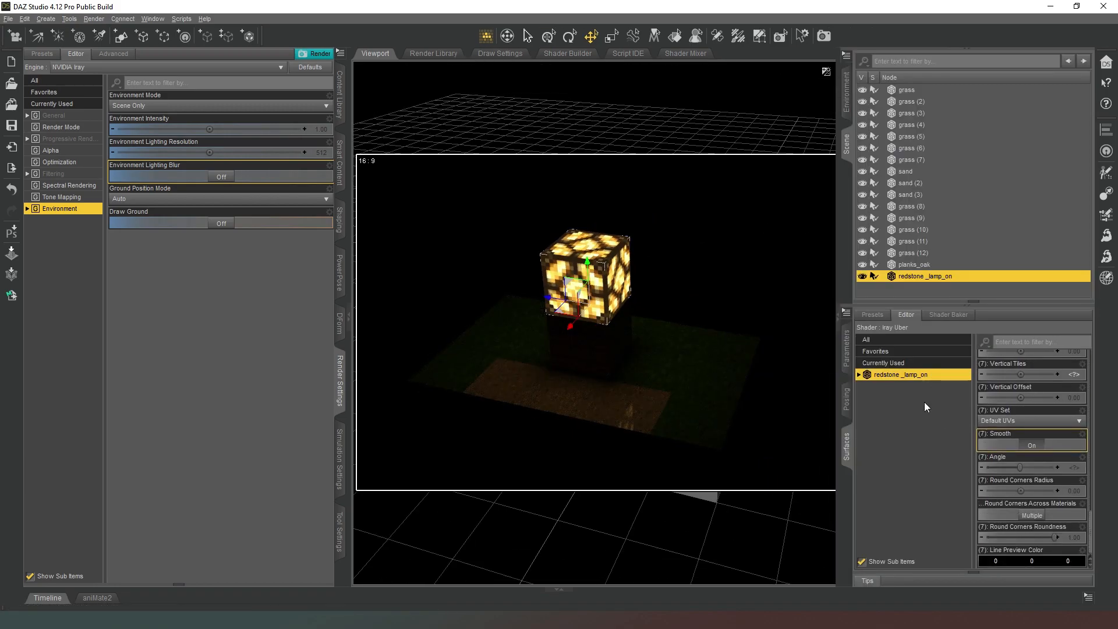
{"action": "scroll", "coordinate": [1047, 486], "scroll_direction": "up", "scroll_amount": 5}
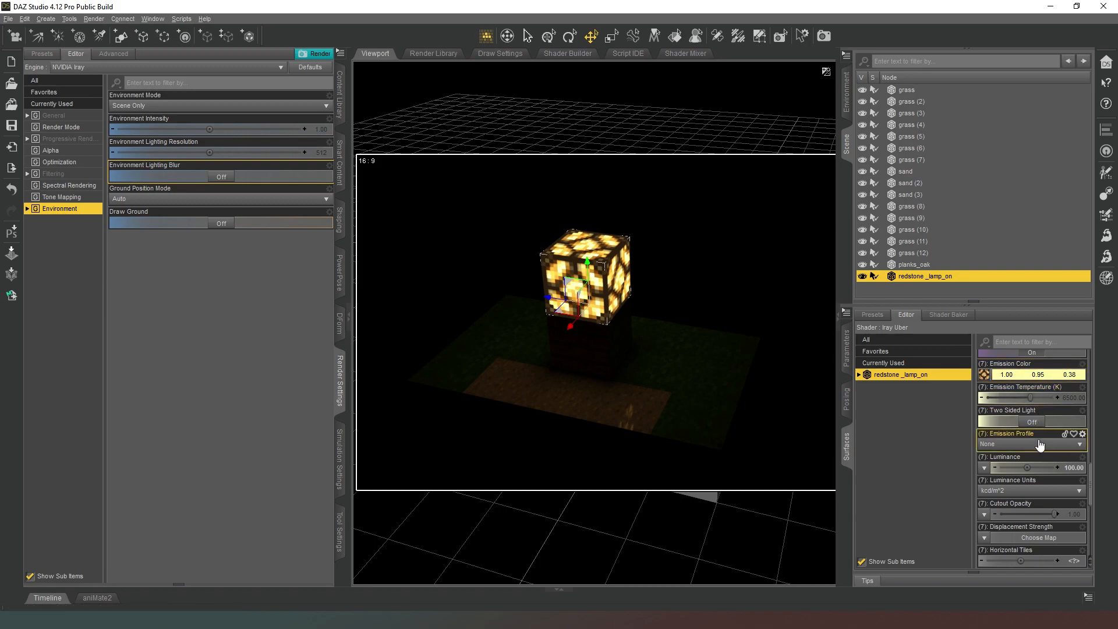
{"action": "left_click", "coordinate": [1074, 467]}
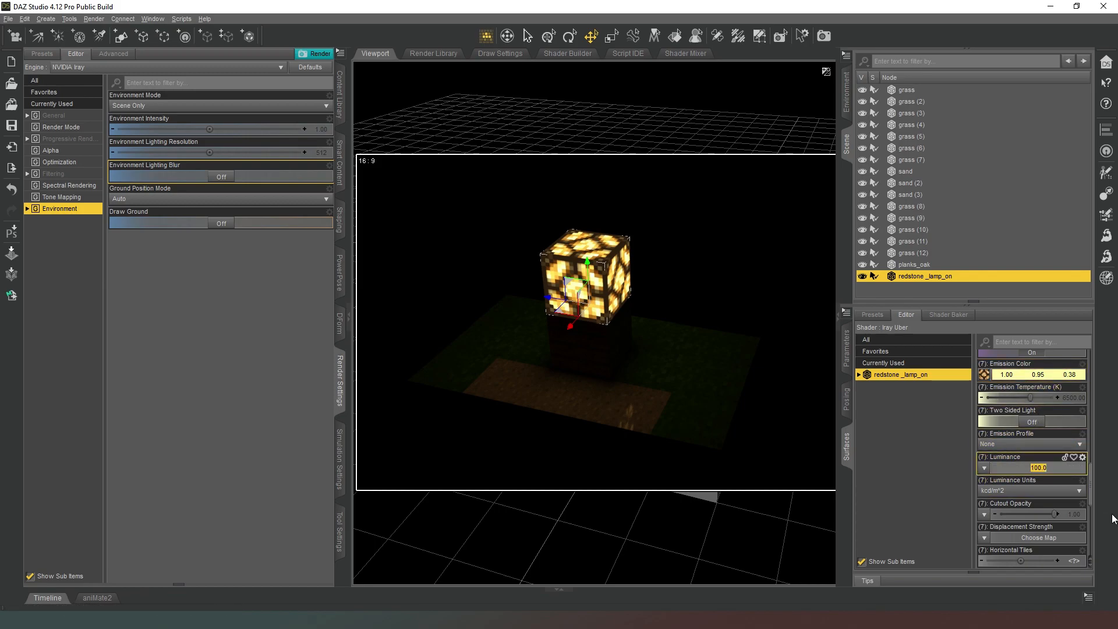
{"action": "type", "text": "500"}
{"action": "key", "text": "Return"}
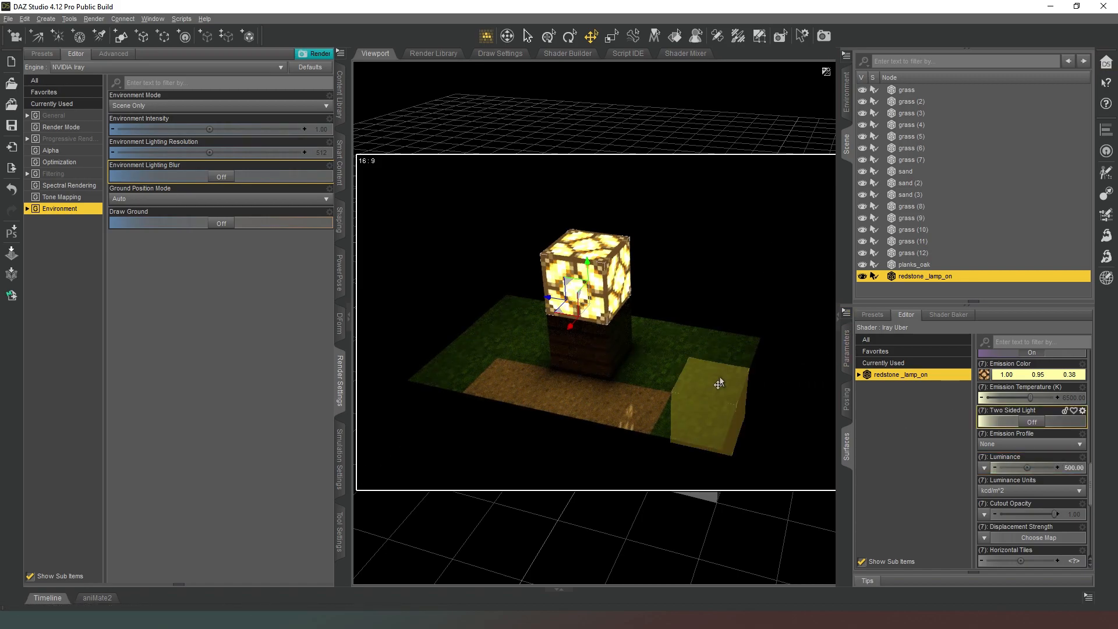
Examine the lamp's light on the surrounding blocks from a different angle in the enlarged viewport.
{"action": "left_click", "coordinate": [847, 145]}
{"action": "left_click_drag", "start_coordinate": [1029, 113], "coordinate": [1014, 108]}
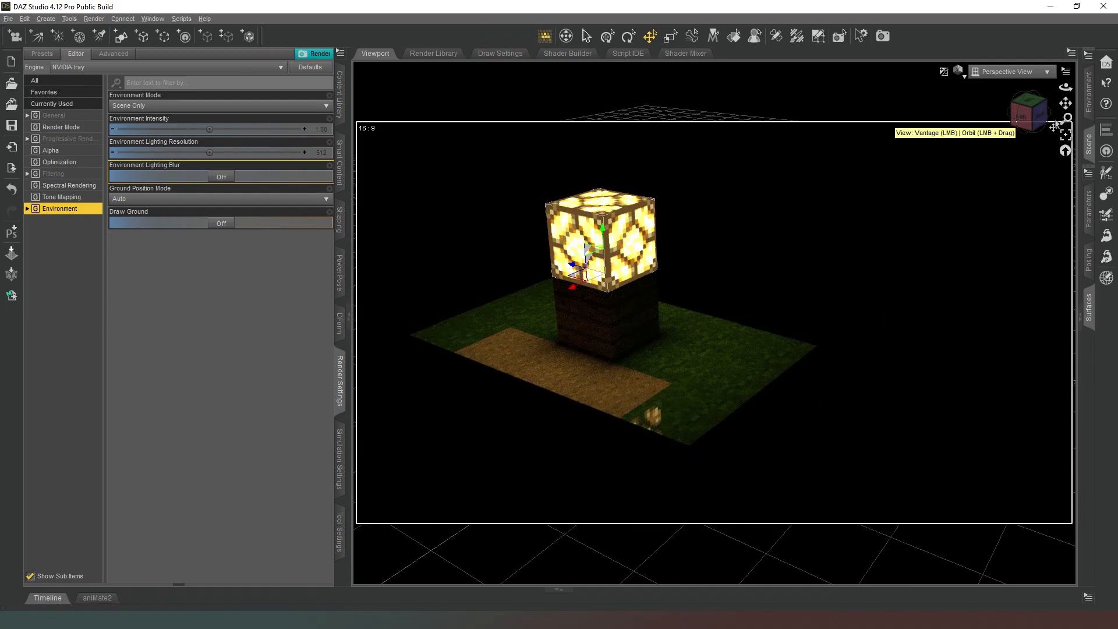
{"action": "left_click_drag", "start_coordinate": [1066, 103], "coordinate": [1114, 110]}
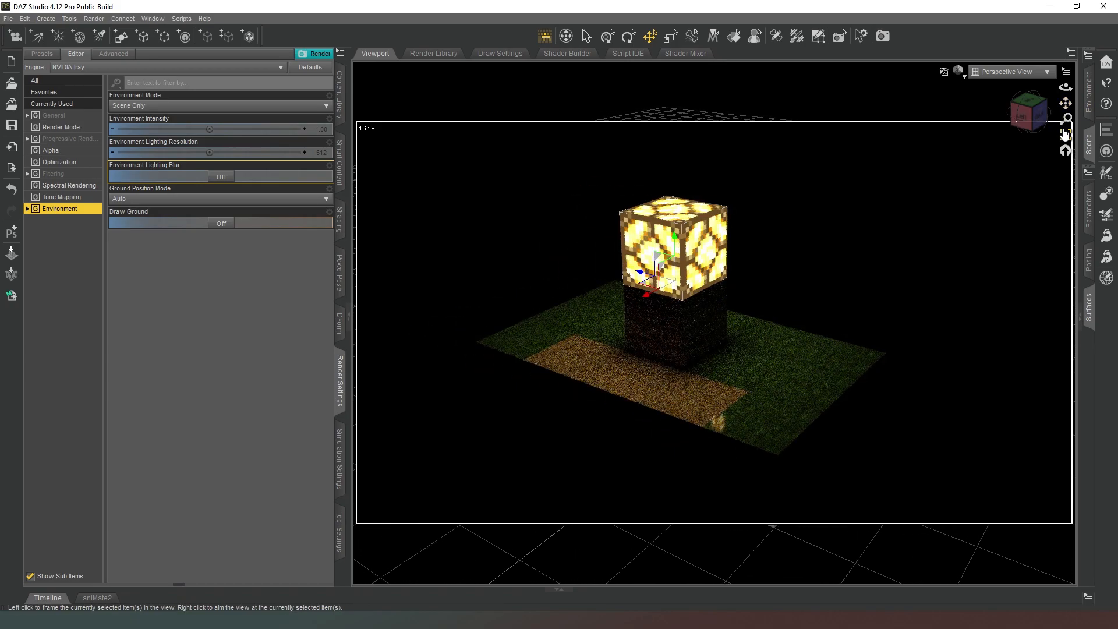